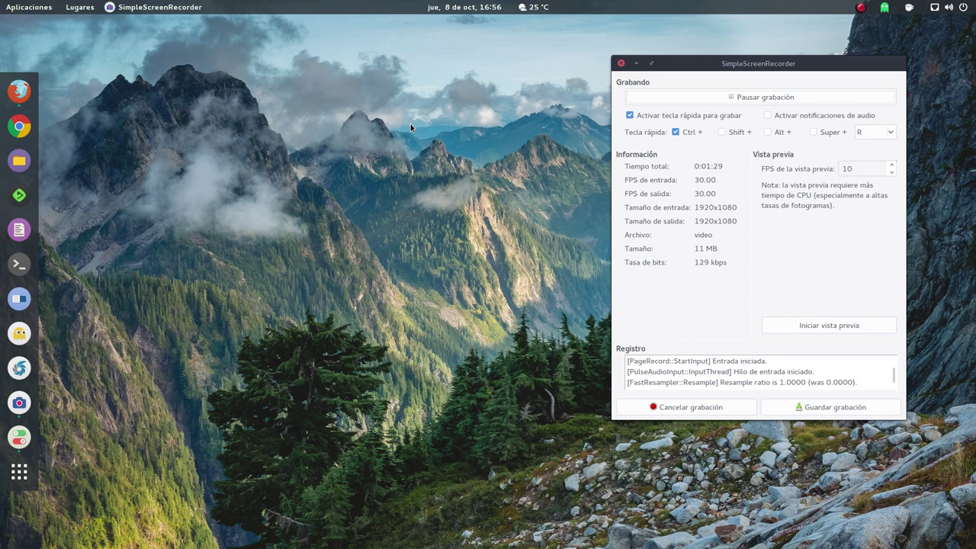
# Close the screen recorder window and look through the Installed Extensions page in Firefox
pyautogui.click(620, 63)
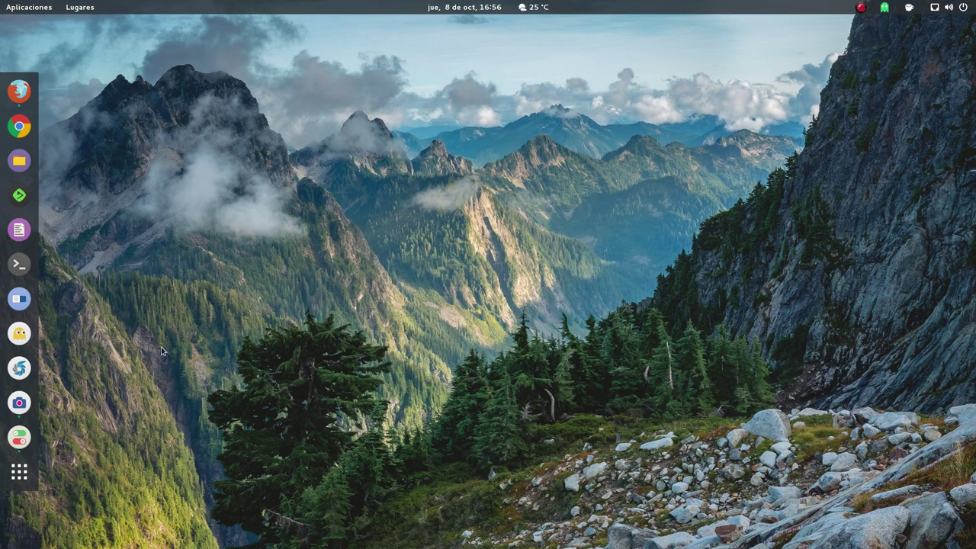
pyautogui.click(19, 91)
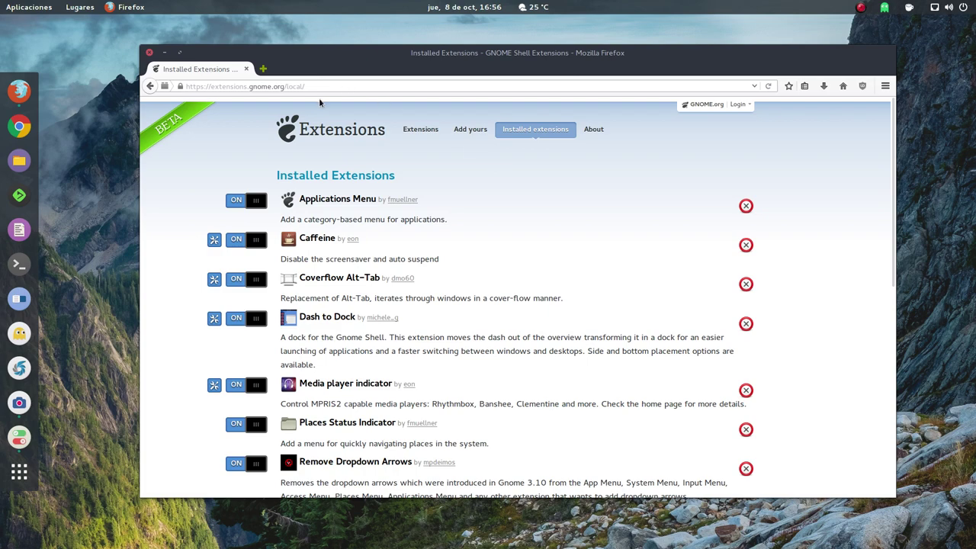
pyautogui.scroll(-5, 392, 238)
pyautogui.scroll(3, 392, 240)
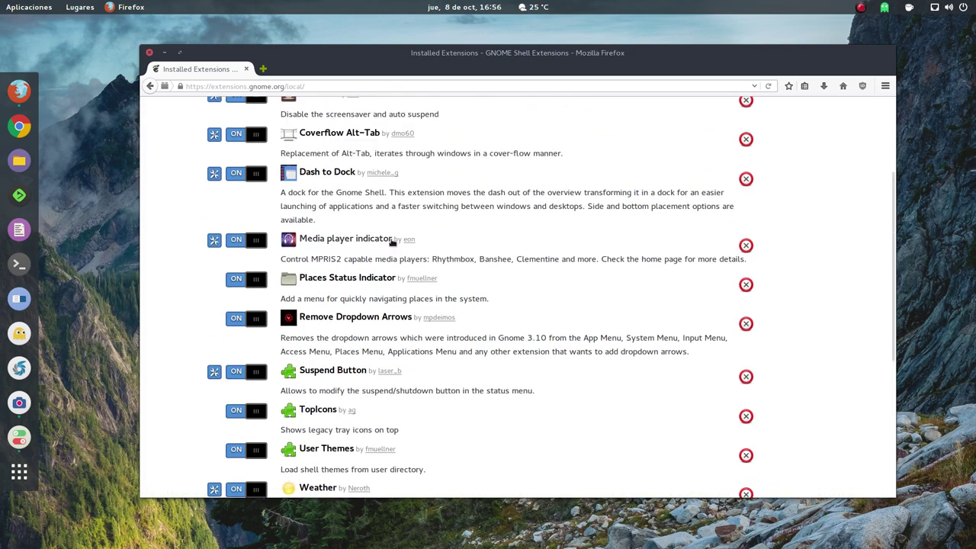
pyautogui.scroll(3, 391, 241)
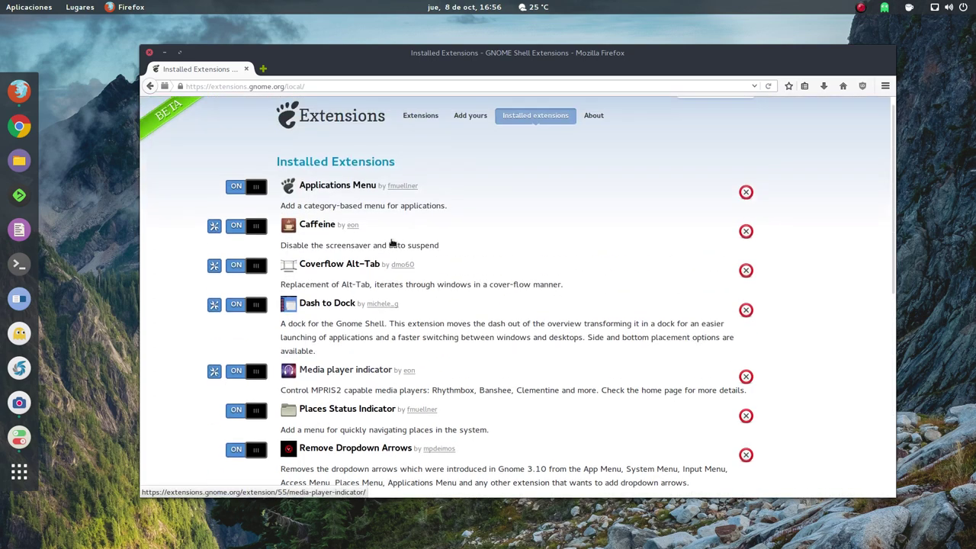
# Reposition the browser window on the desktop and enlarge it to display more of the extensions list
pyautogui.moveTo(433, 54); pyautogui.dragTo(417, 39)
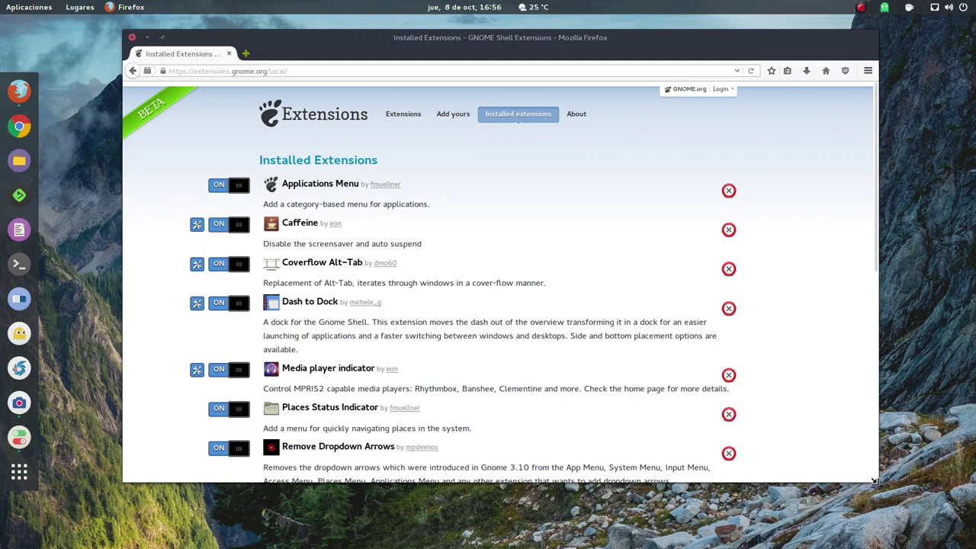
pyautogui.moveTo(877, 485); pyautogui.dragTo(921, 518)
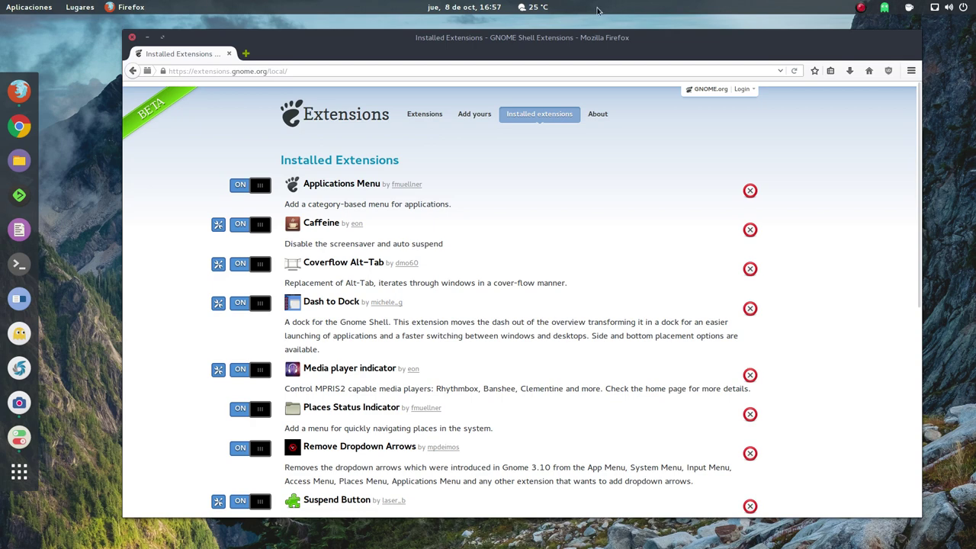
pyautogui.moveTo(522, 38); pyautogui.dragTo(512, 42)
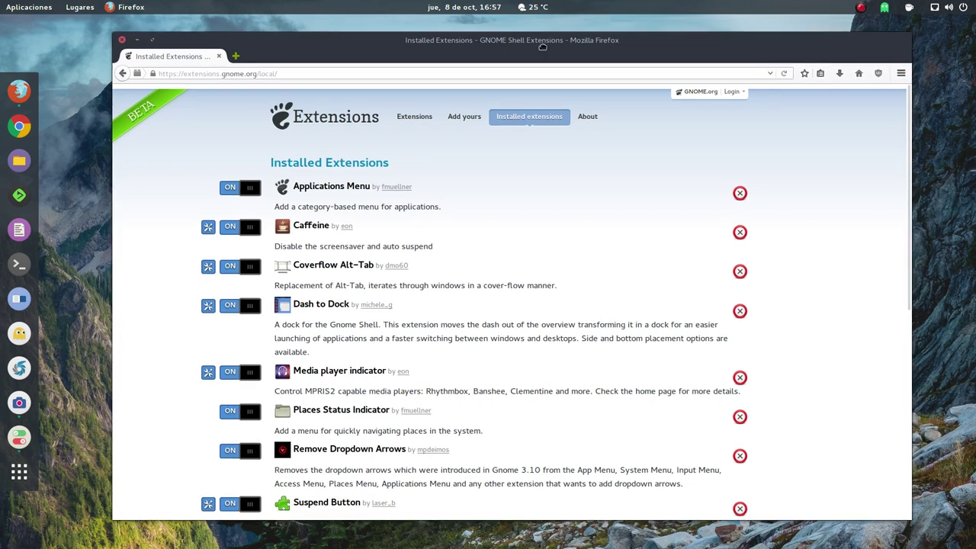
# Inspect the desktop's calendar and notifications popup and the system status popup, closing each one
pyautogui.click(460, 9)
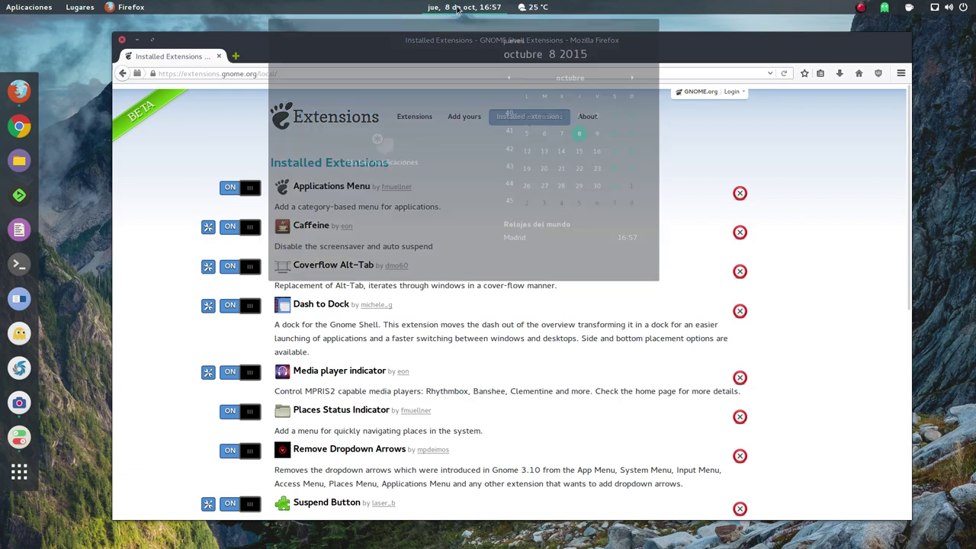
pyautogui.click(958, 97)
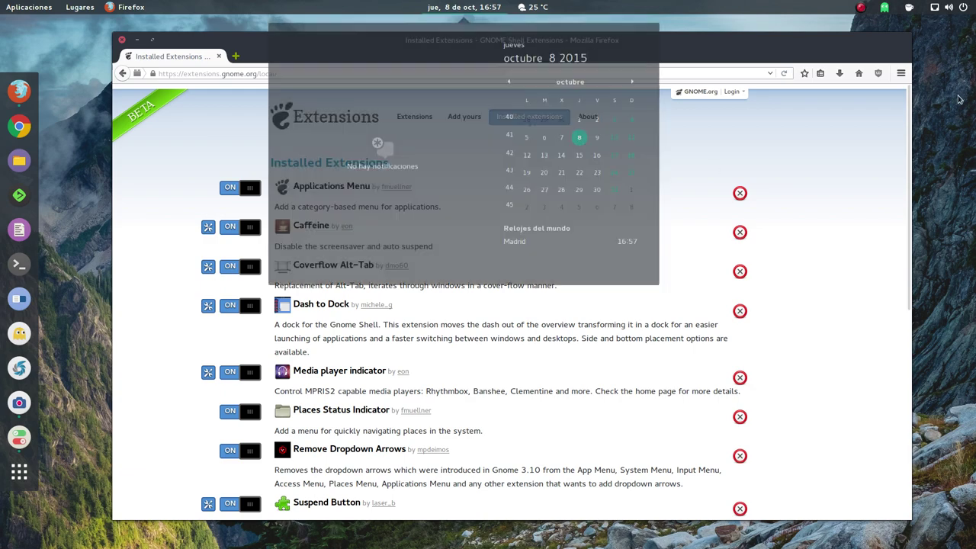
pyautogui.click(939, 9)
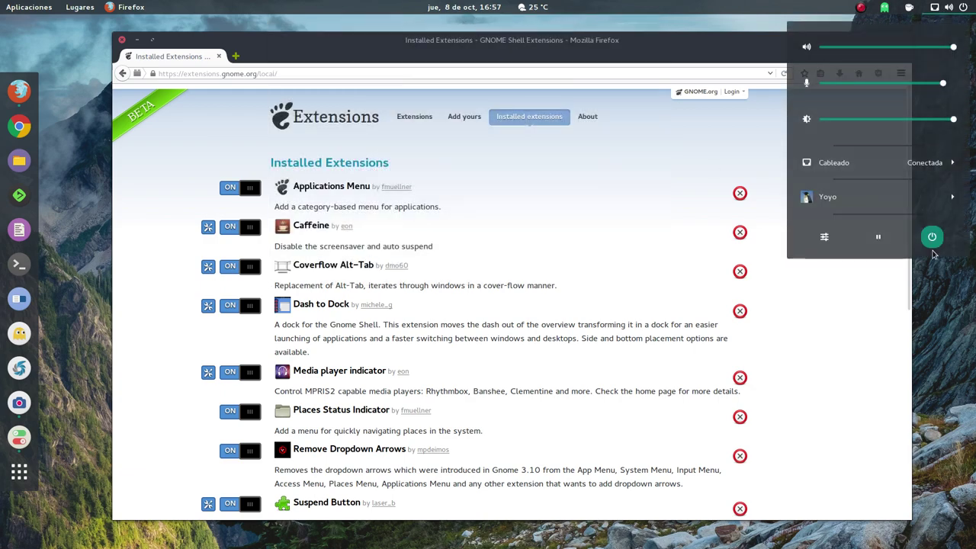
pyautogui.click(937, 318)
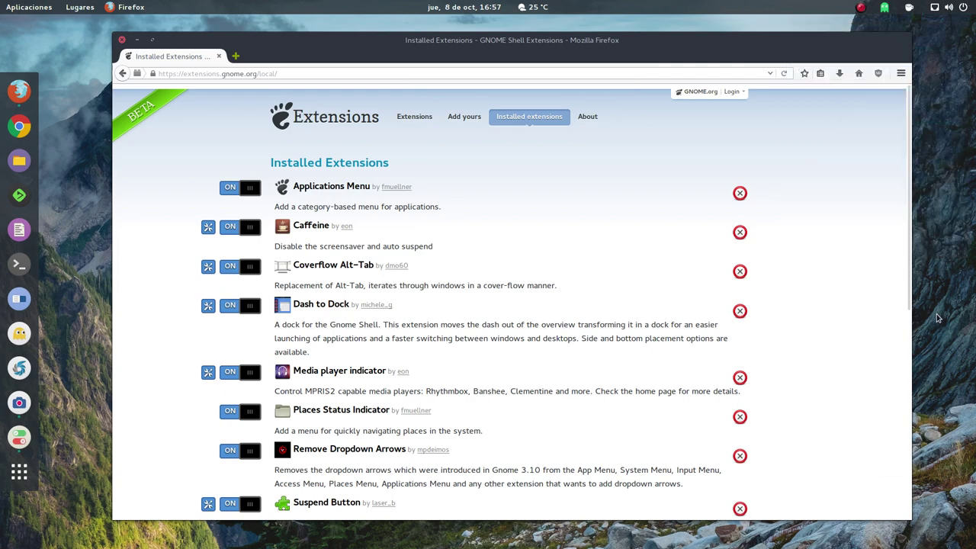
# Minimize the browser and look at the system status popup on the bare desktop, revisiting the Installed Extensions page briefly
pyautogui.click(136, 39)
pyautogui.click(944, 4)
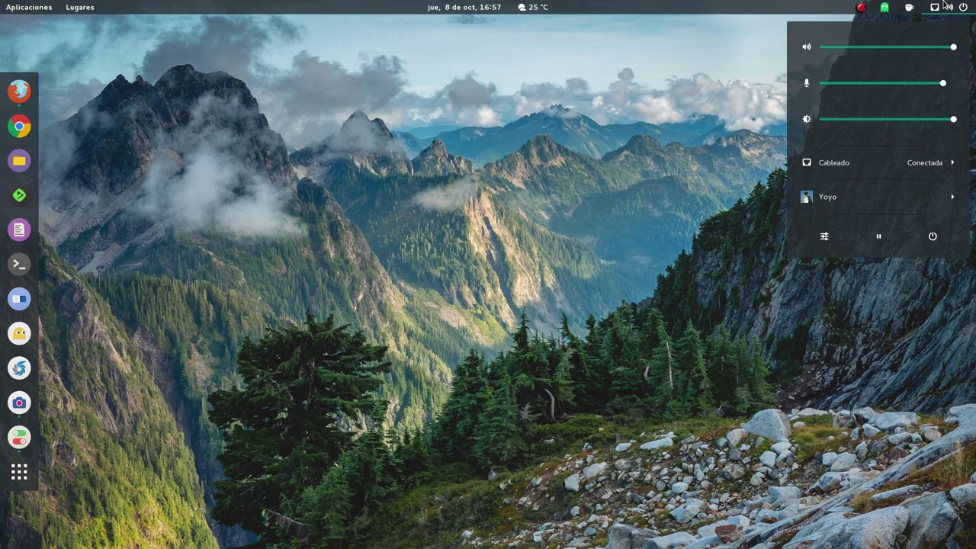
pyautogui.click(500, 60)
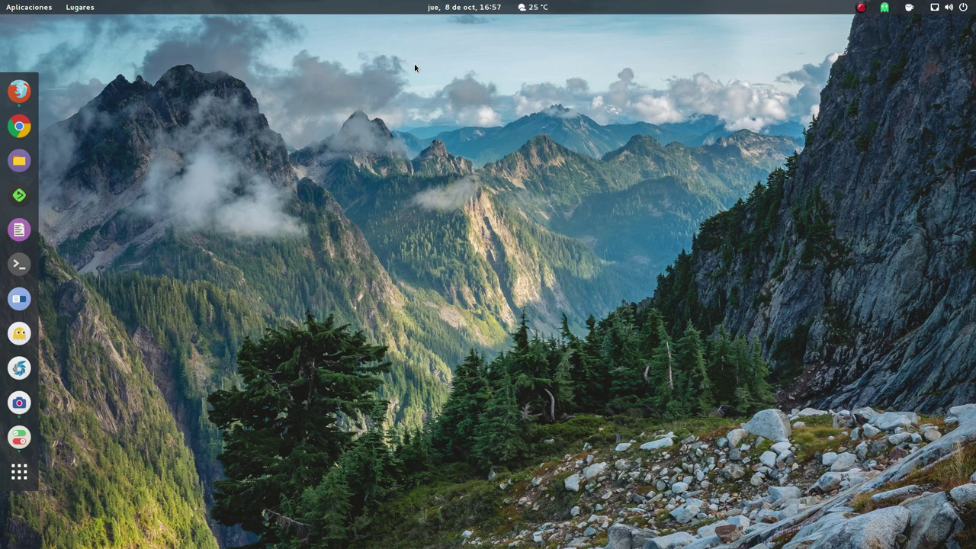
pyautogui.click(27, 97)
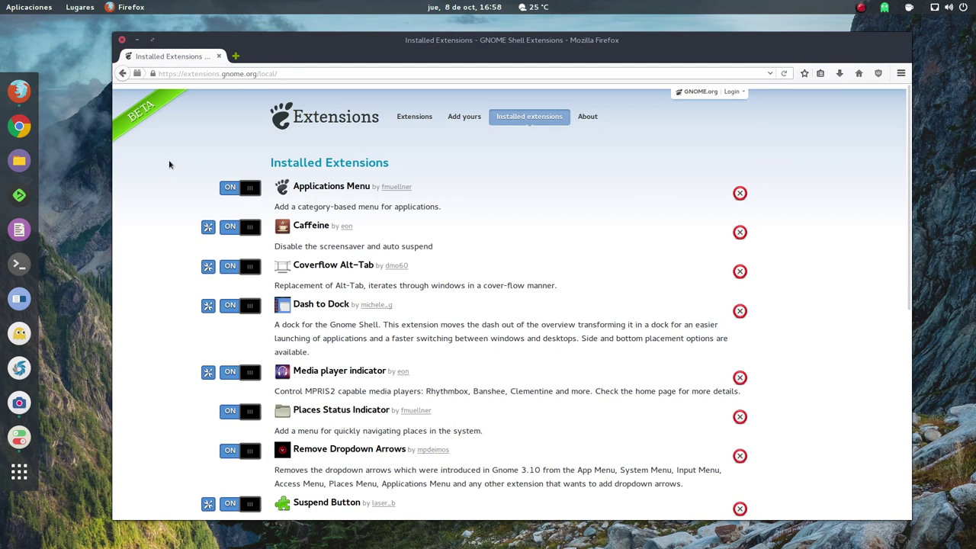
pyautogui.click(137, 40)
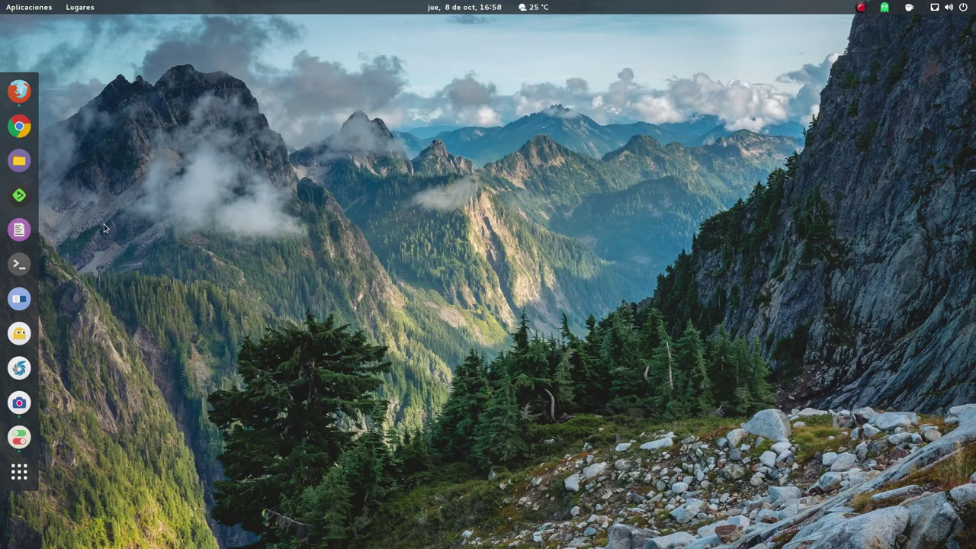
# Switch to the file manager, show the root folder of the computer (Equipo), and move and enlarge the window
pyautogui.click(19, 160)
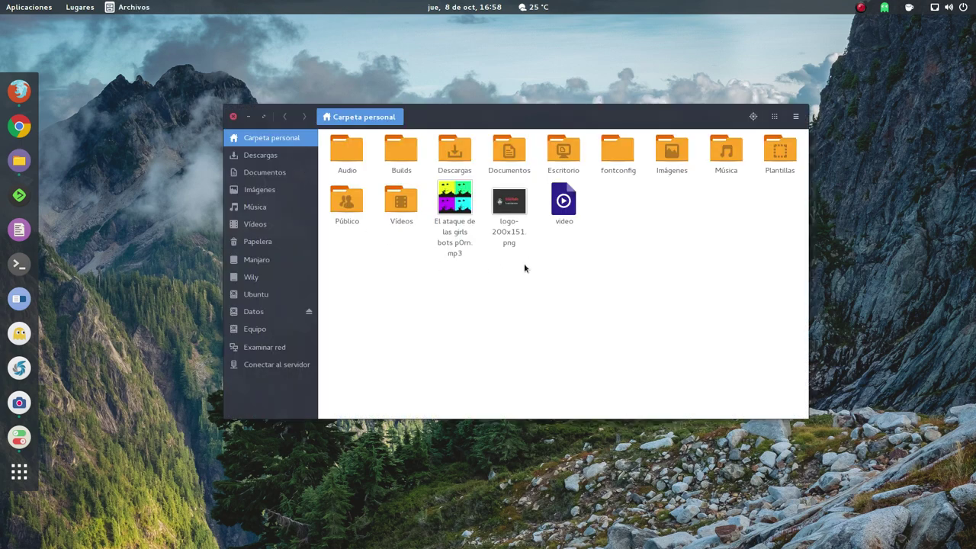
pyautogui.click(252, 329)
pyautogui.moveTo(503, 122); pyautogui.dragTo(436, 83)
pyautogui.moveTo(736, 376); pyautogui.dragTo(779, 442)
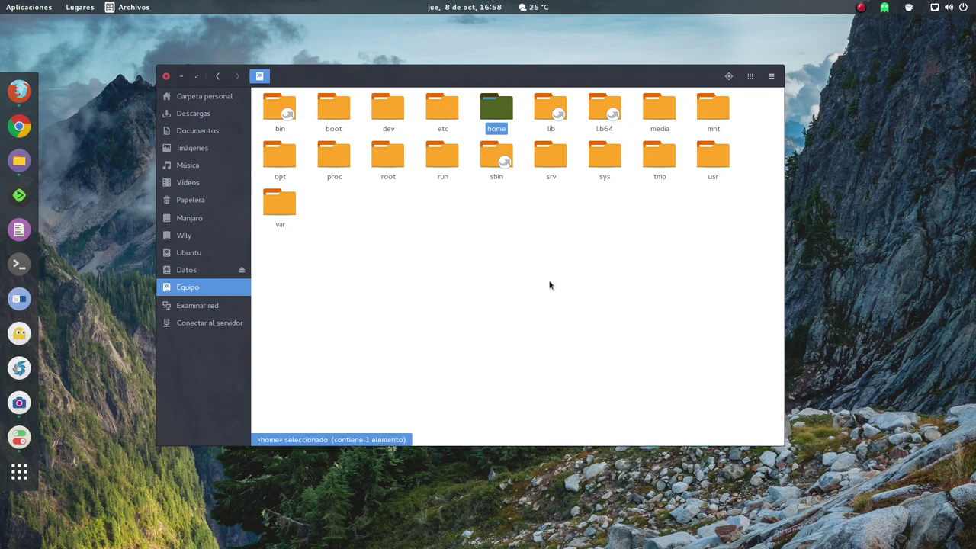
# Browse the system's etc folder and its gnome subfolder, and close the file manager
pyautogui.doubleClick(439, 141)
pyautogui.scroll(-5, 440, 190)
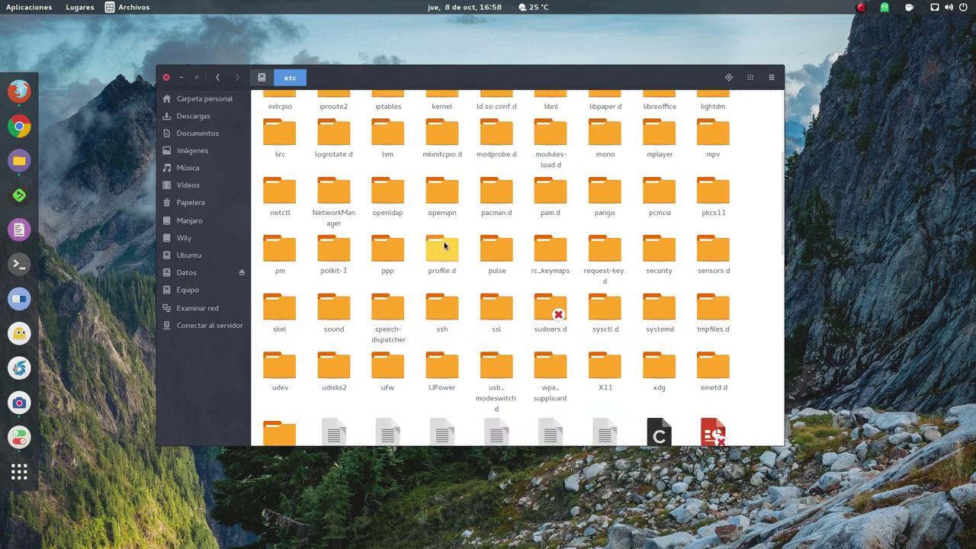
pyautogui.scroll(4, 443, 243)
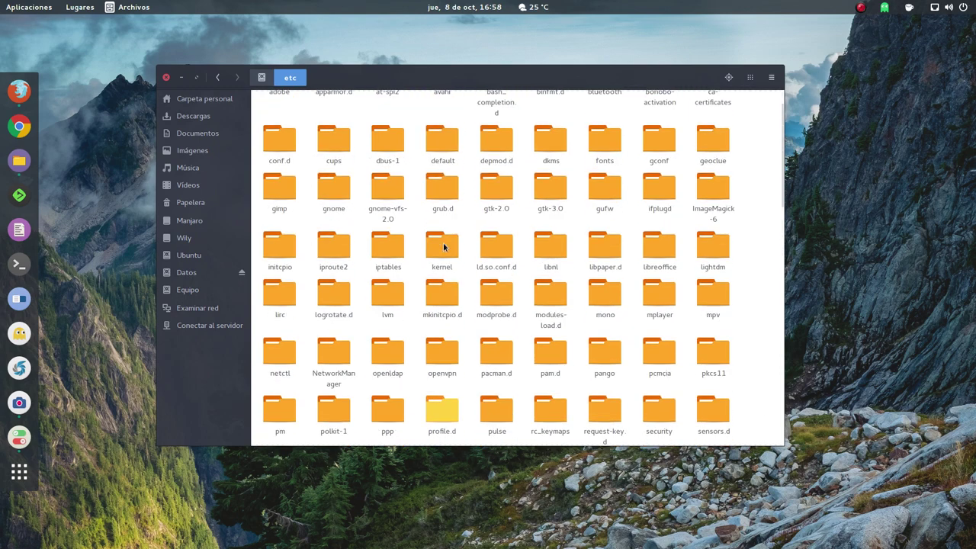
pyautogui.doubleClick(333, 197)
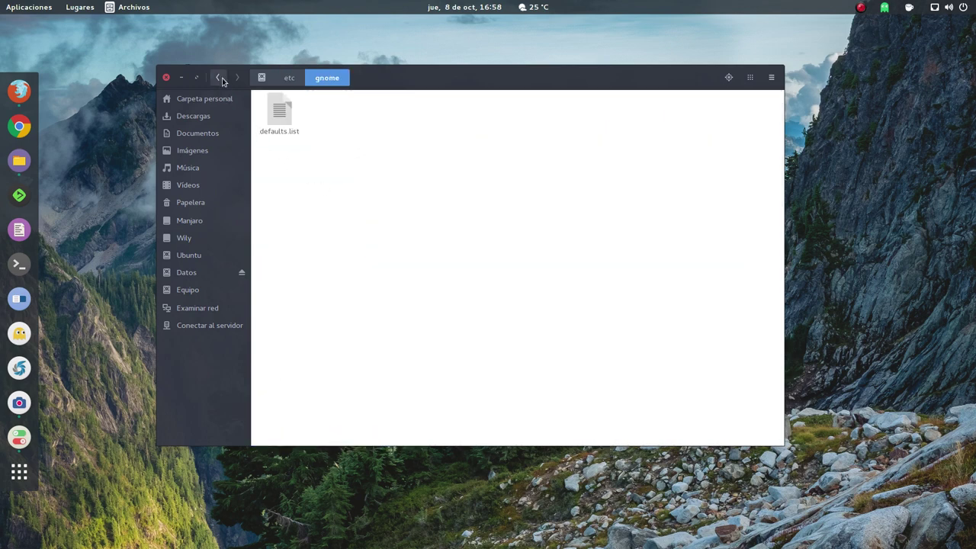
pyautogui.click(220, 80)
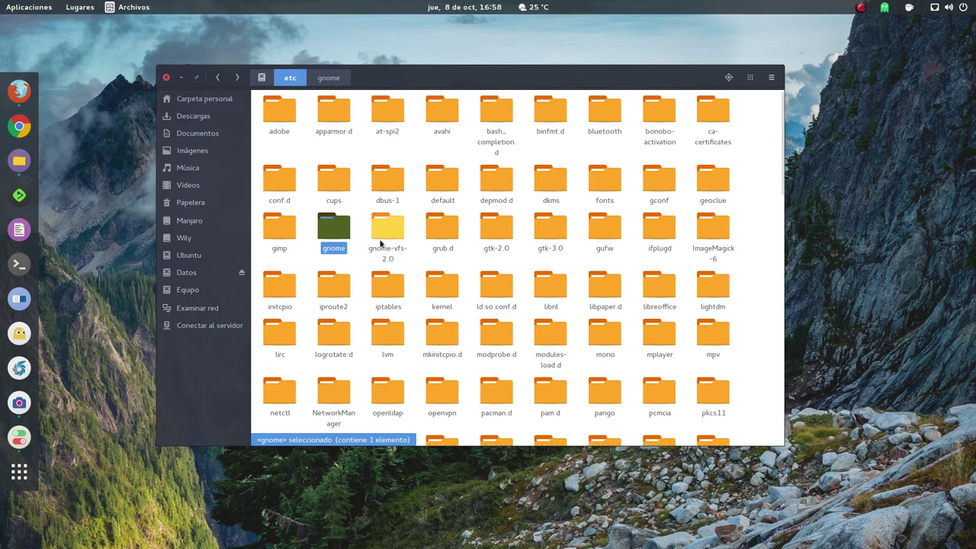
pyautogui.click(165, 77)
# Switch to Octopi, search the packages for "gnome-shell-ex", view the gnome-shell-extension-topicons details and close Octopi
pyautogui.click(19, 333)
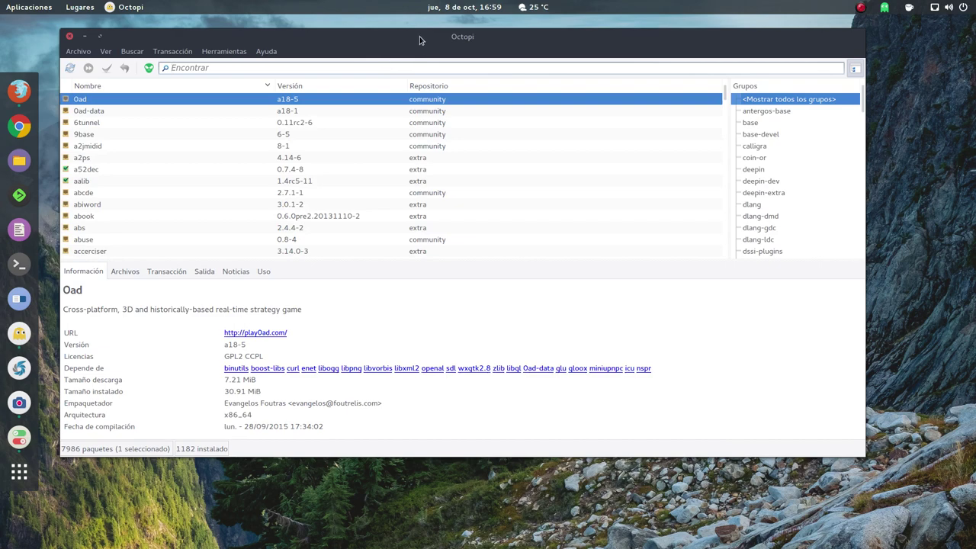
pyautogui.moveTo(419, 36); pyautogui.dragTo(453, 48)
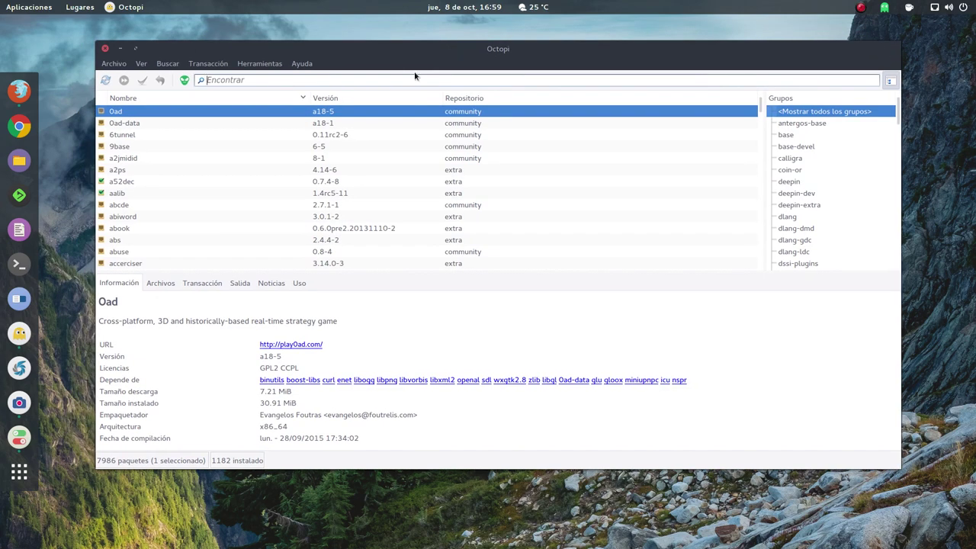
pyautogui.click(232, 80)
pyautogui.write('gnome')
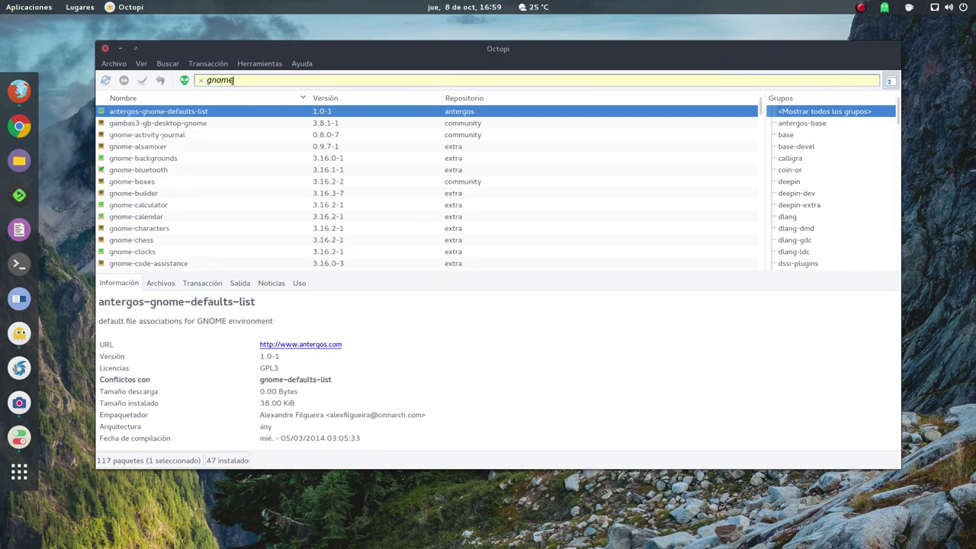
pyautogui.write('-shell')
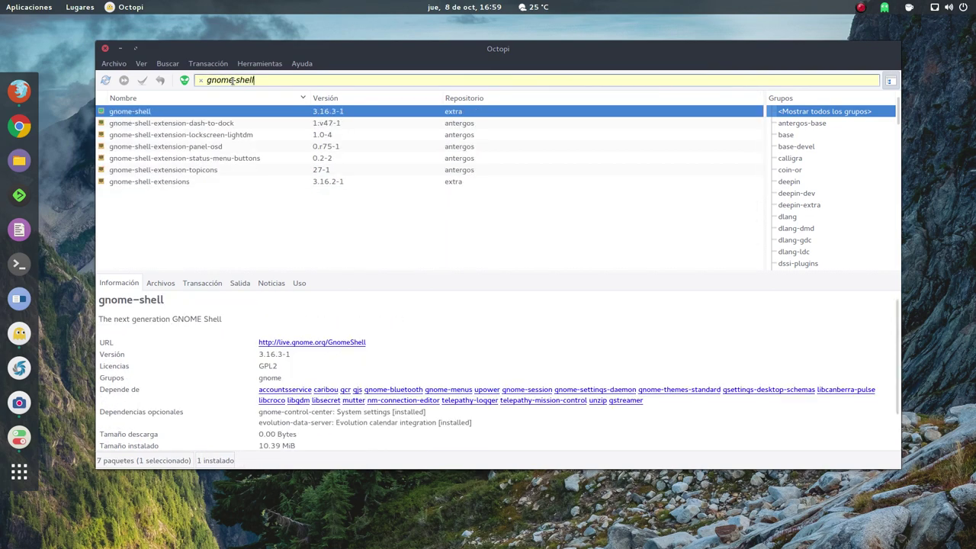
pyautogui.write('-ex')
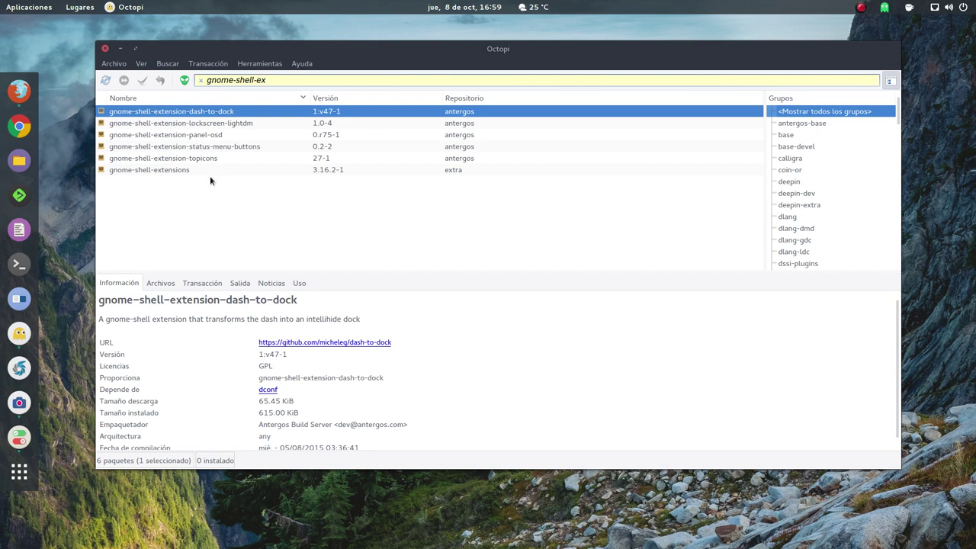
pyautogui.click(194, 158)
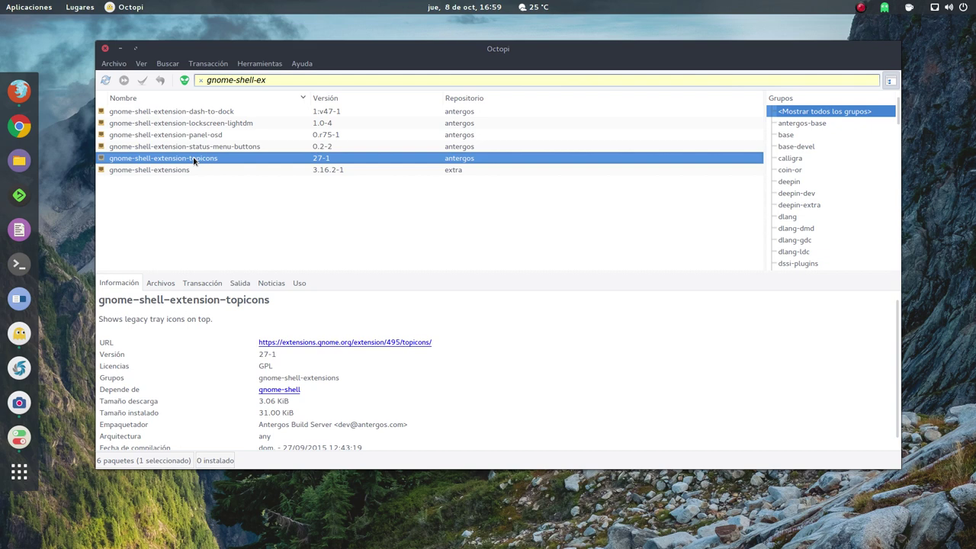
pyautogui.click(106, 48)
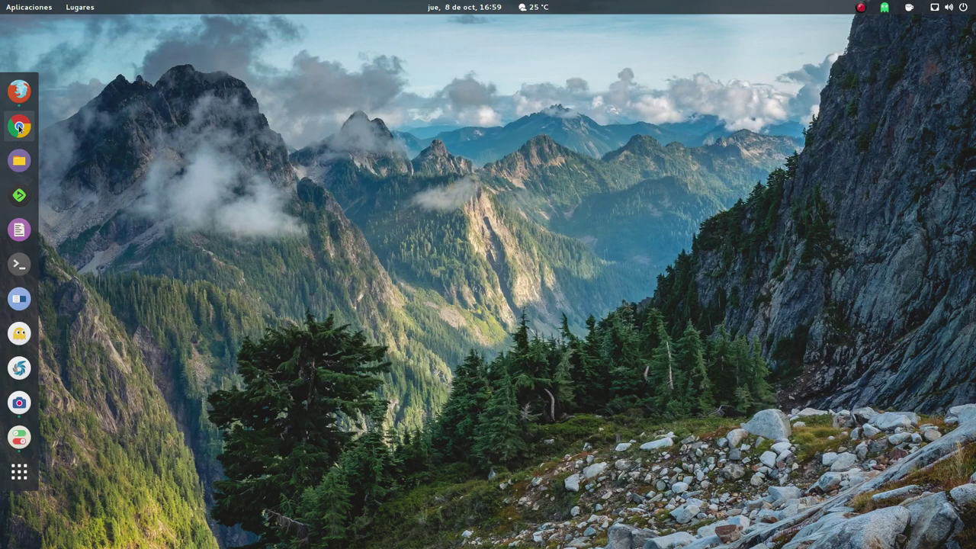
# Return to Firefox to look at the Installed Extensions page and minimize it
pyautogui.click(19, 91)
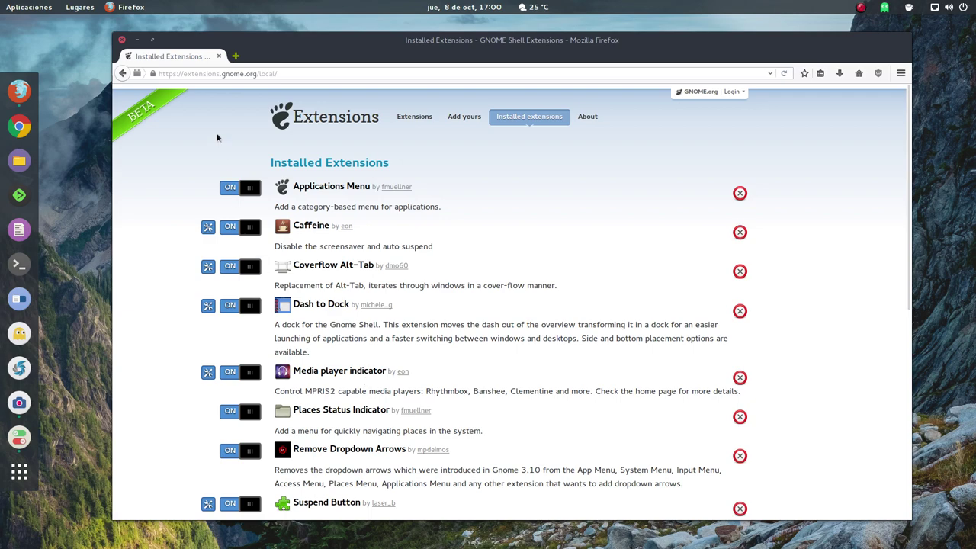
pyautogui.click(138, 43)
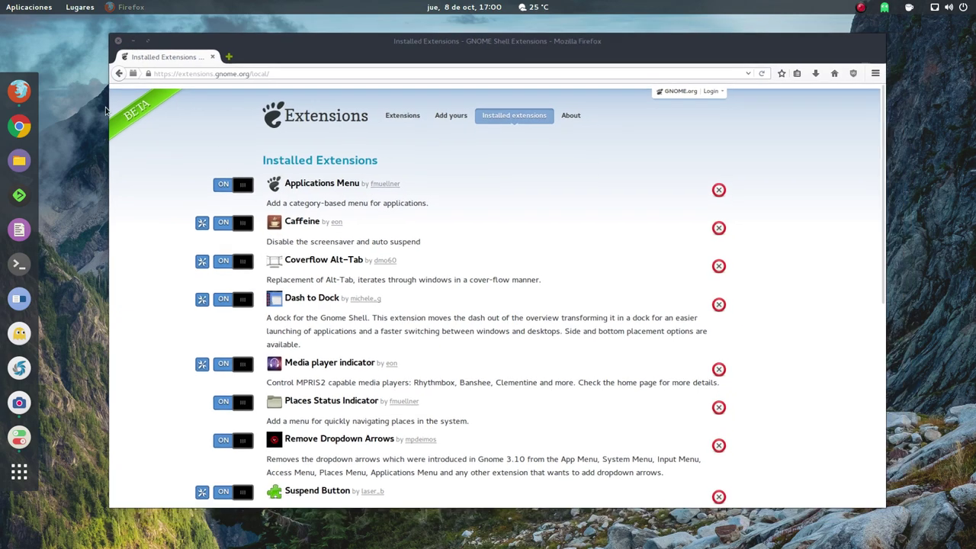
# Switch to the file manager and show the hidden files in the home folder
pyautogui.click(19, 160)
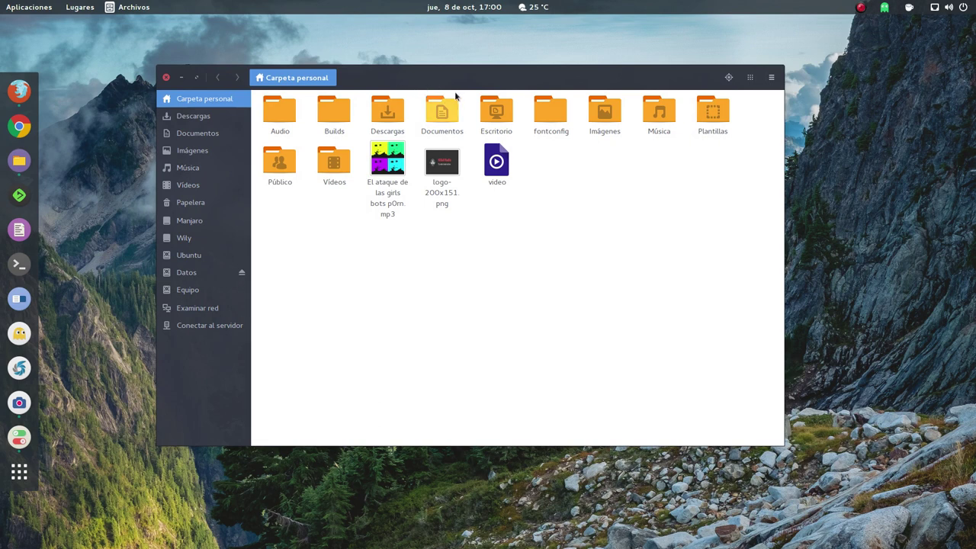
pyautogui.click(751, 80)
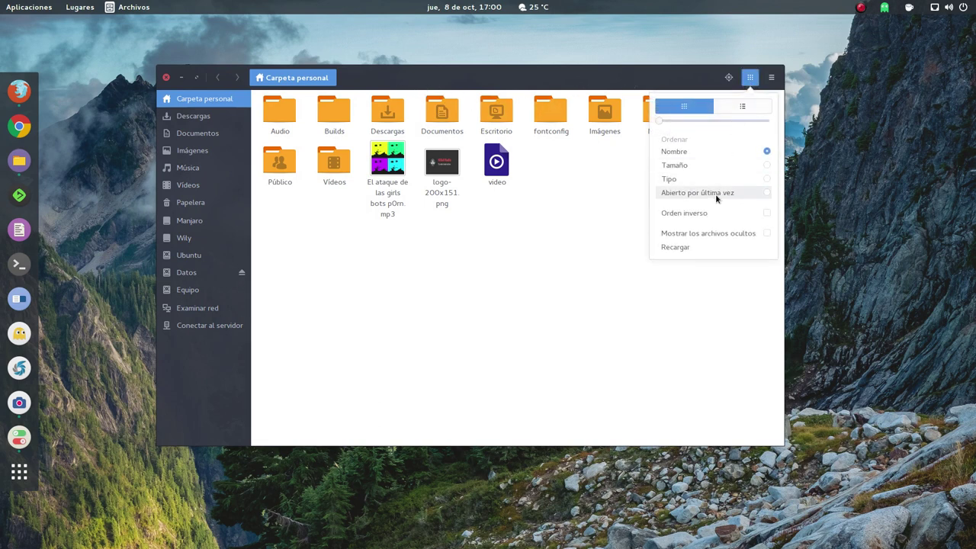
pyautogui.click(696, 235)
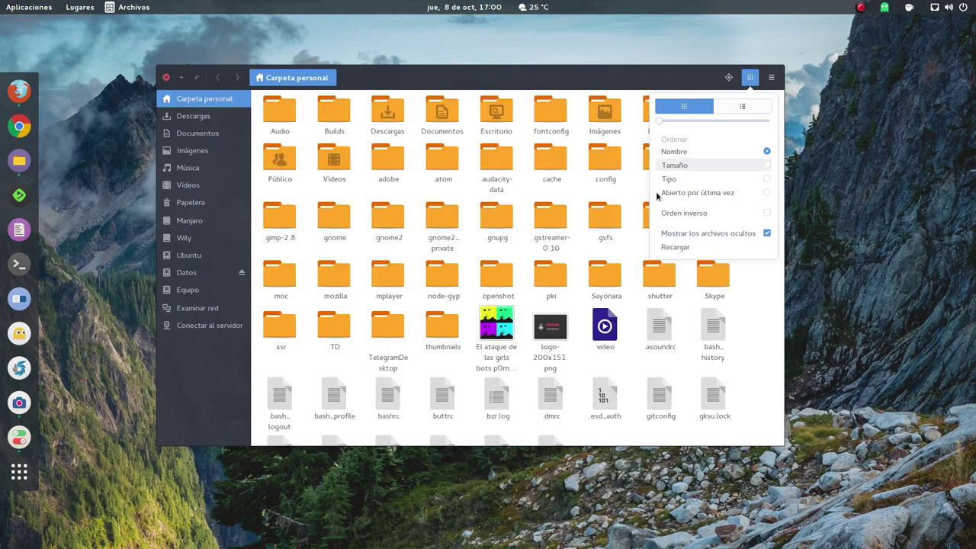
pyautogui.click(581, 246)
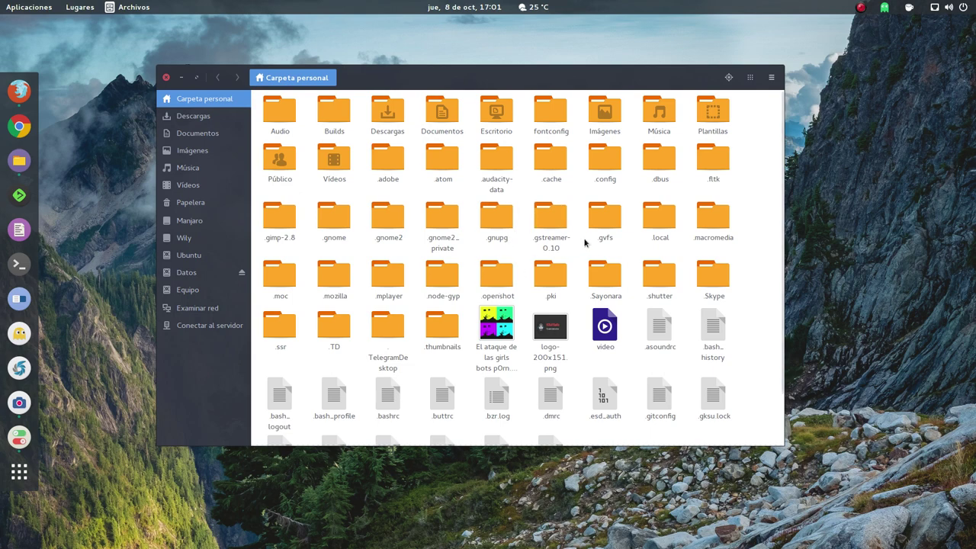
# Open the extensions folder inside .local/share/gnome-shell in the home folder
pyautogui.doubleClick(656, 222)
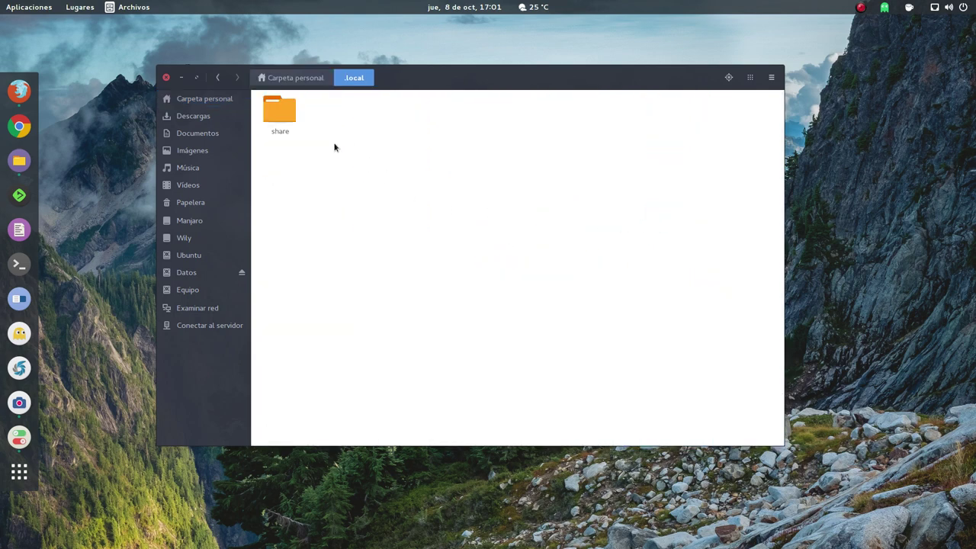
pyautogui.click(286, 113)
pyautogui.doubleClick(291, 115)
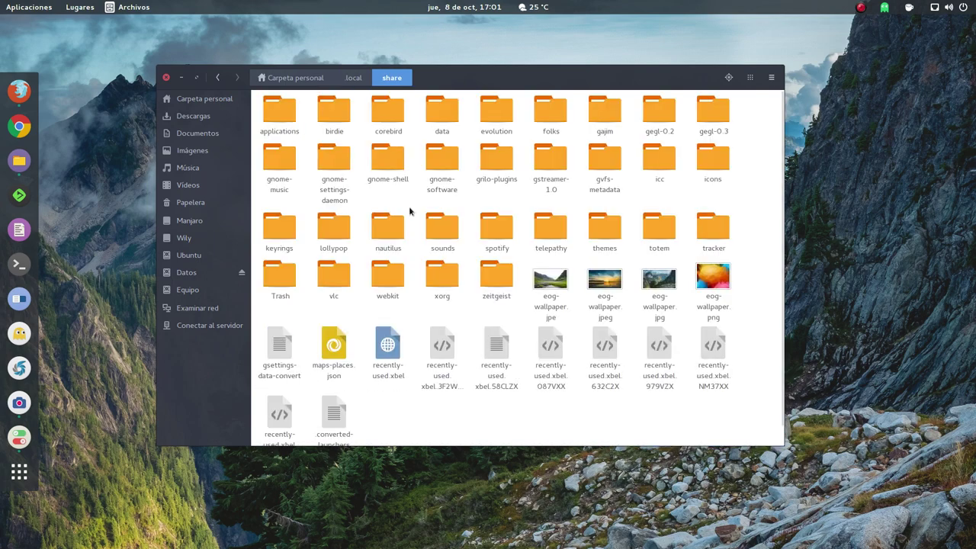
pyautogui.doubleClick(393, 153)
pyautogui.doubleClick(282, 119)
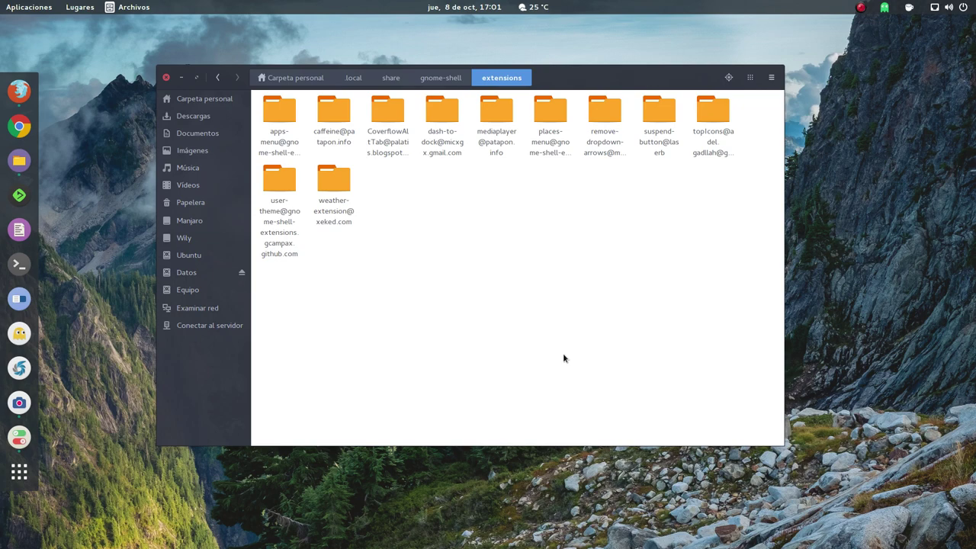
# Switch to Firefox, look through the whole Installed Extensions list and minimize the browser
pyautogui.click(19, 90)
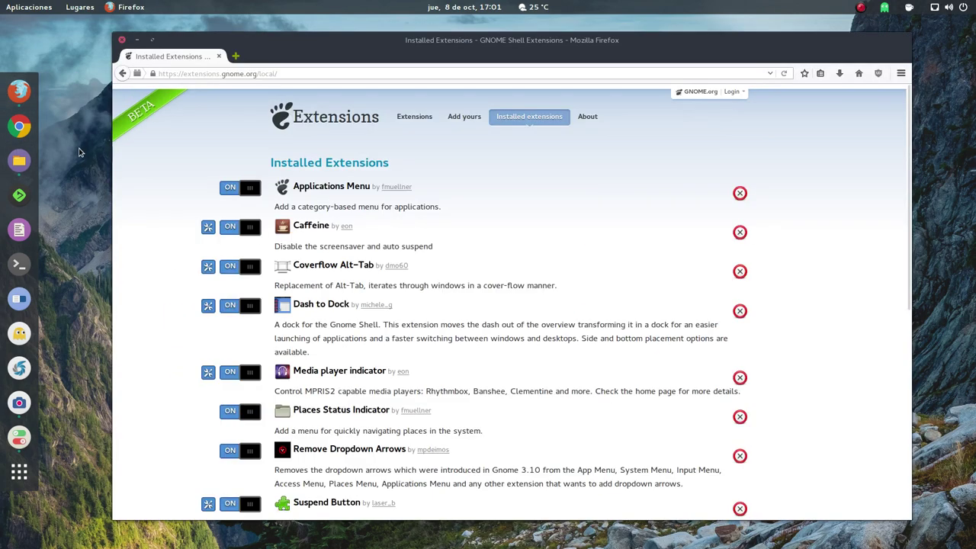
pyautogui.scroll(-5, 187, 263)
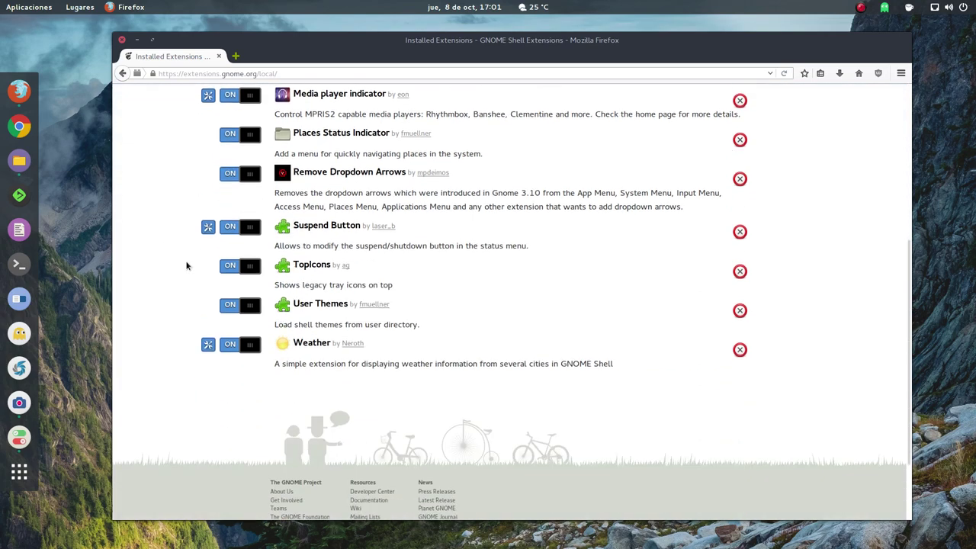
pyautogui.scroll(5, 208, 336)
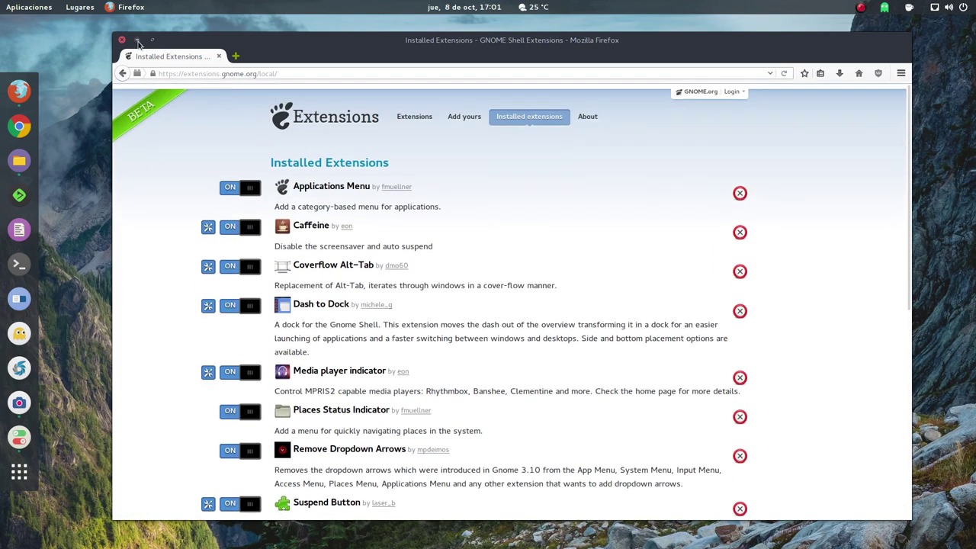
pyautogui.click(138, 39)
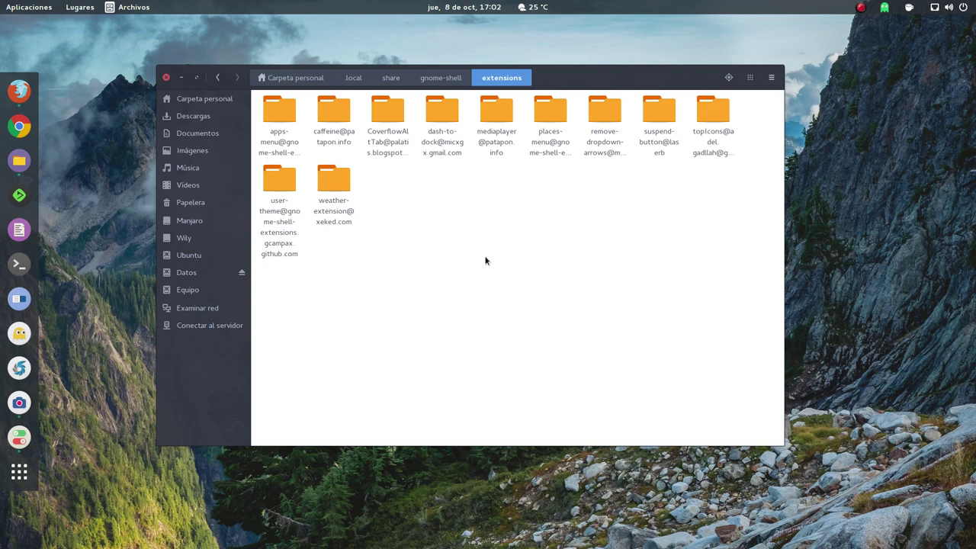
# Minimize the file manager, launch the GNOME Tweak Tool (Herramienta de retoques) and show its Extensiones section, repositioning the window on the desktop
pyautogui.click(182, 78)
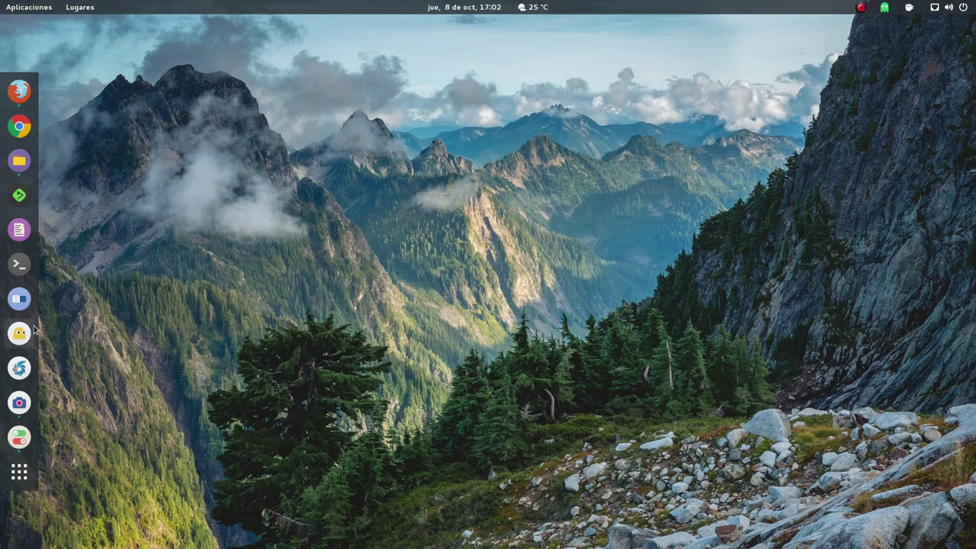
pyautogui.click(16, 301)
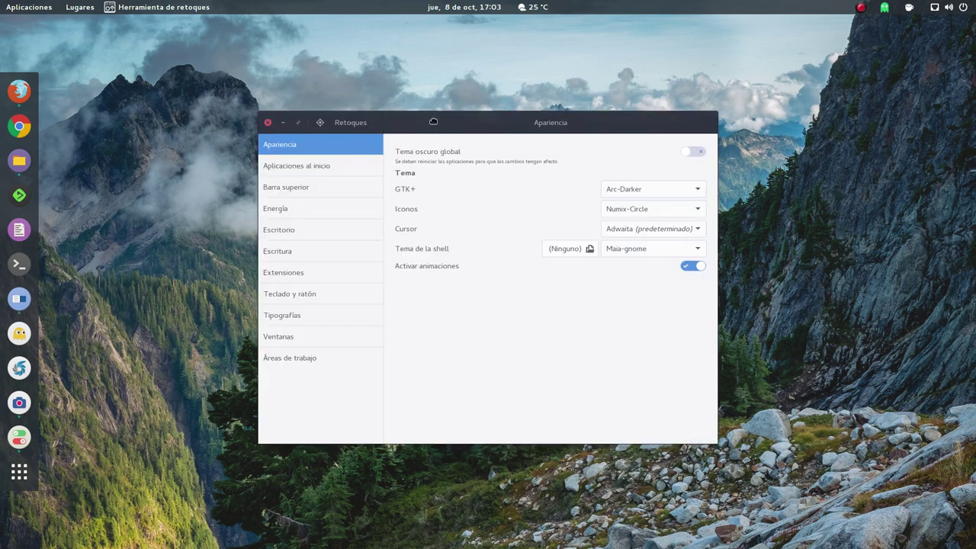
pyautogui.moveTo(439, 122); pyautogui.dragTo(354, 85)
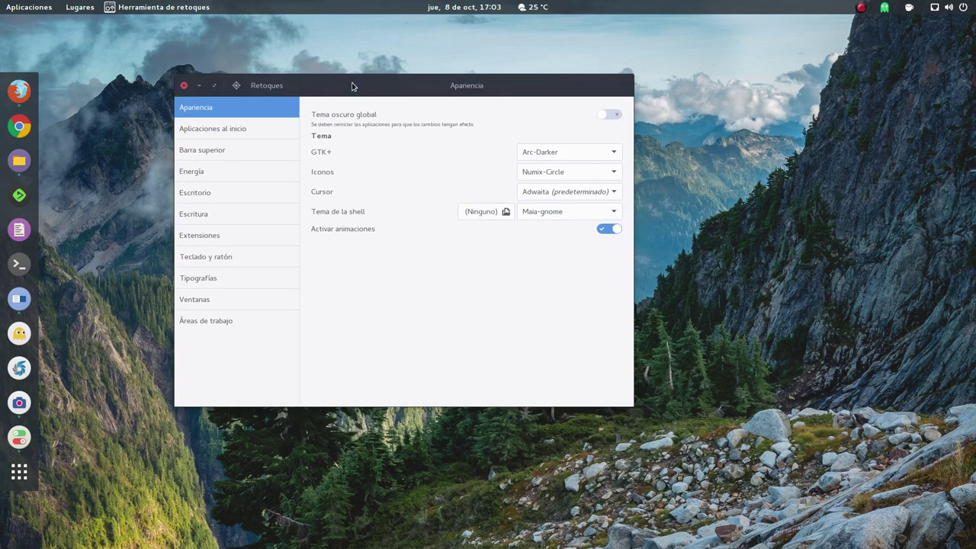
pyautogui.click(231, 234)
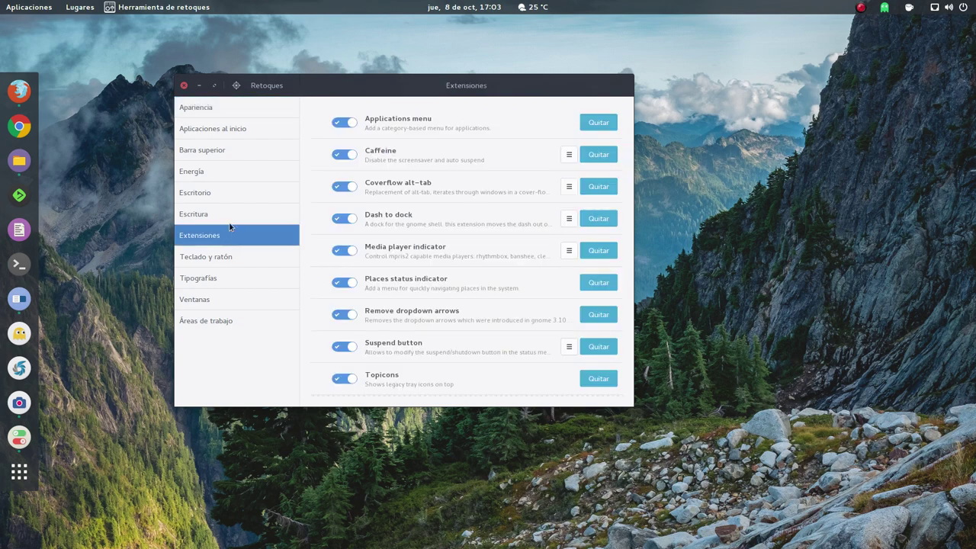
pyautogui.moveTo(395, 82); pyautogui.dragTo(481, 94)
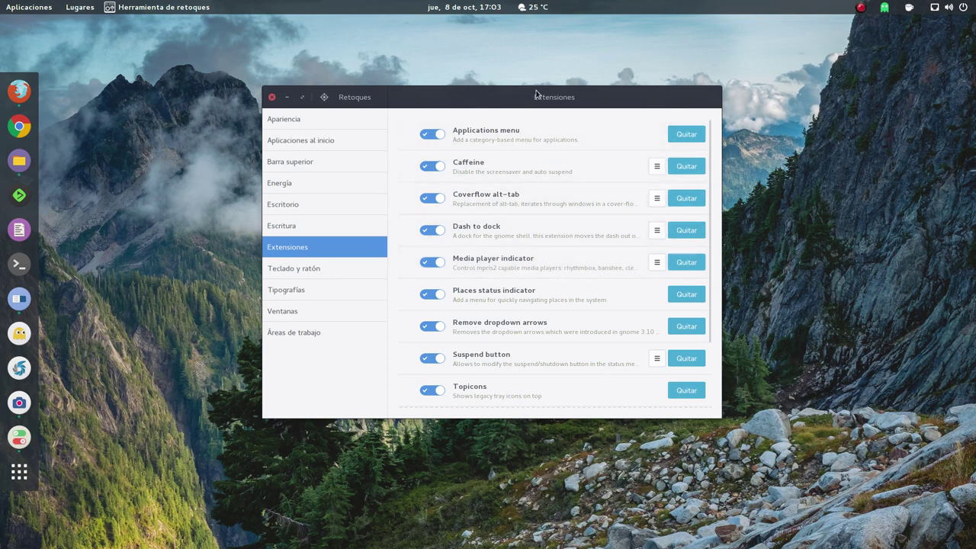
pyautogui.moveTo(535, 92); pyautogui.dragTo(504, 97)
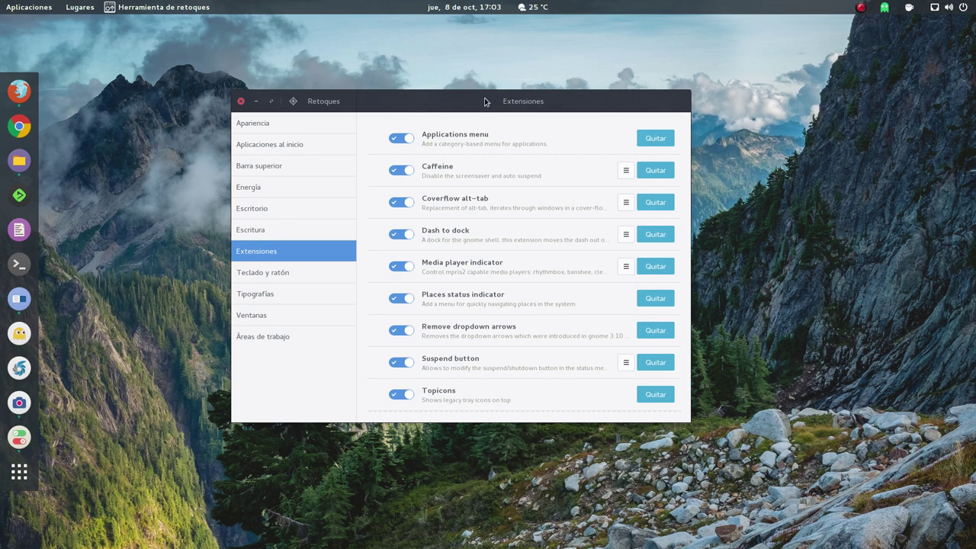
pyautogui.moveTo(487, 97); pyautogui.dragTo(431, 93)
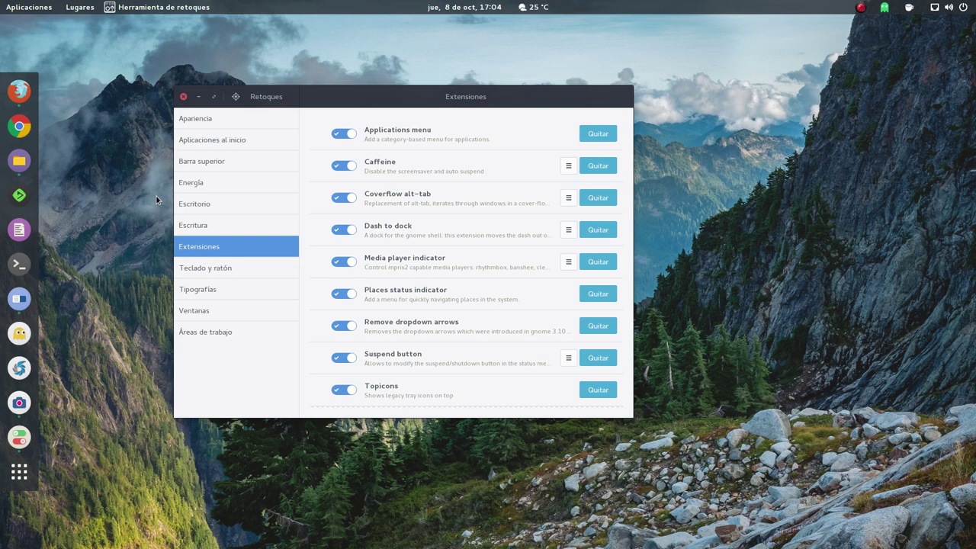
# Browse the pages of the applications overview, look inside the Varios folder and return to the desktop
pyautogui.click(19, 473)
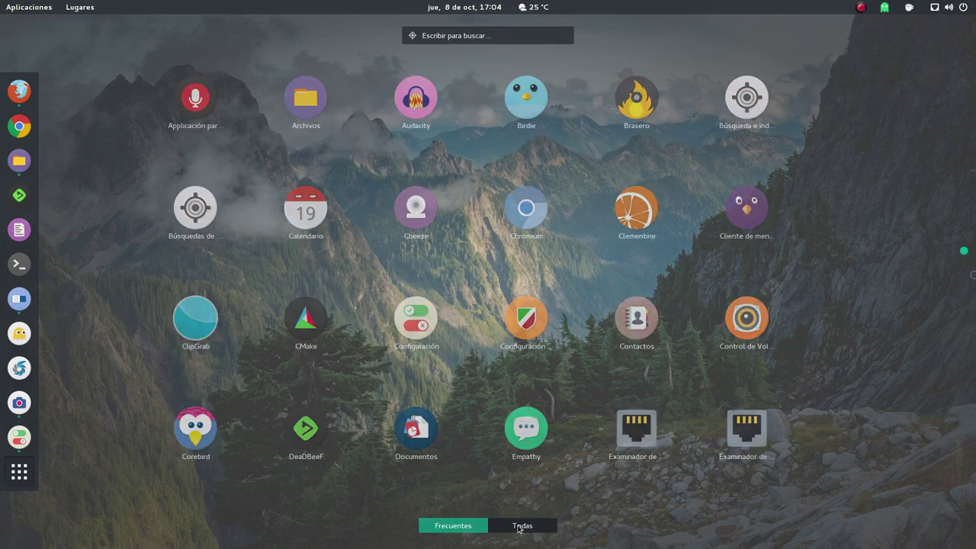
pyautogui.scroll(-3, 493, 269)
pyautogui.scroll(3, 492, 269)
pyautogui.scroll(-3, 493, 269)
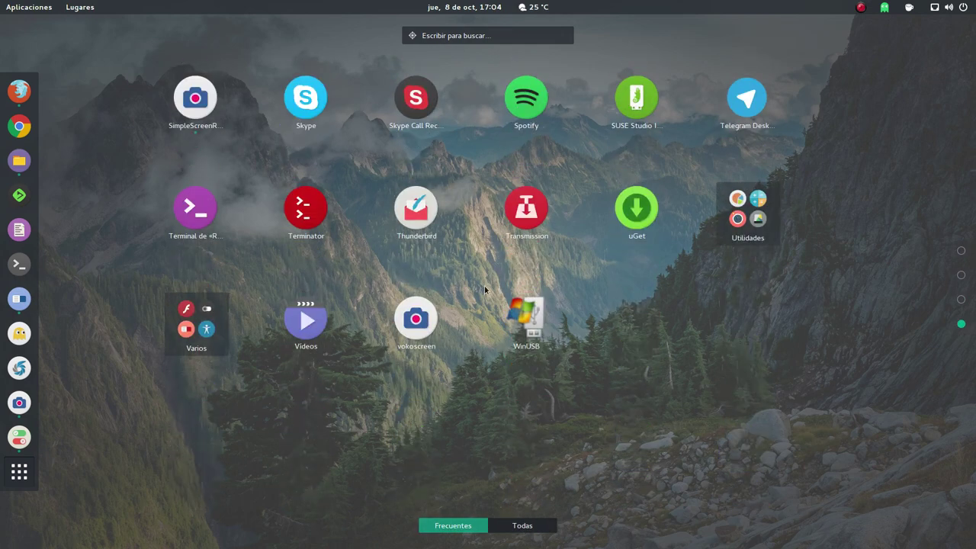
pyautogui.click(195, 324)
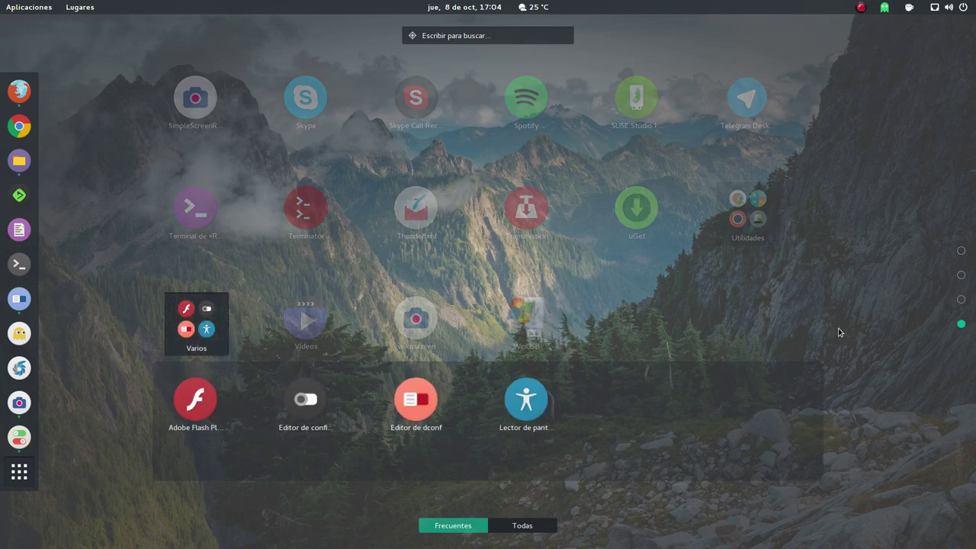
pyautogui.click(833, 294)
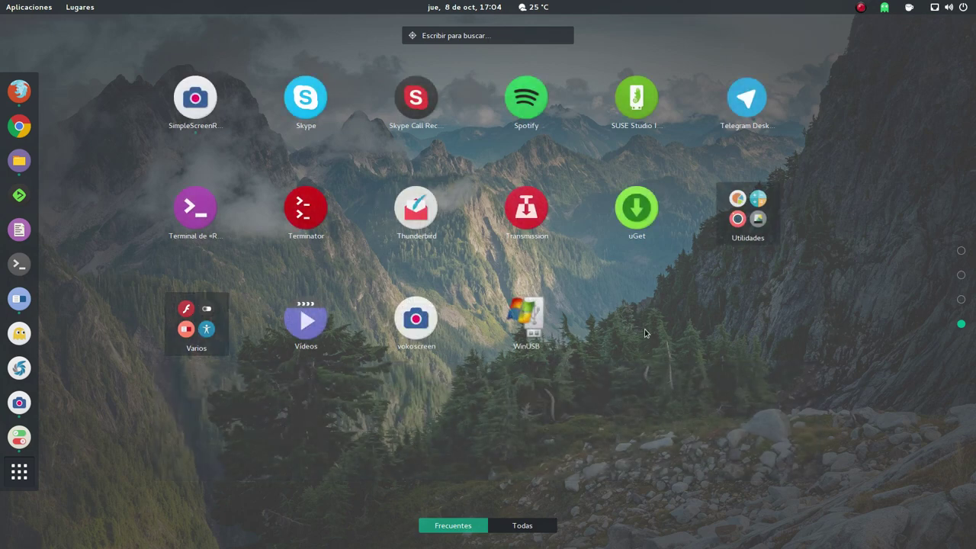
pyautogui.moveTo(1, 1)
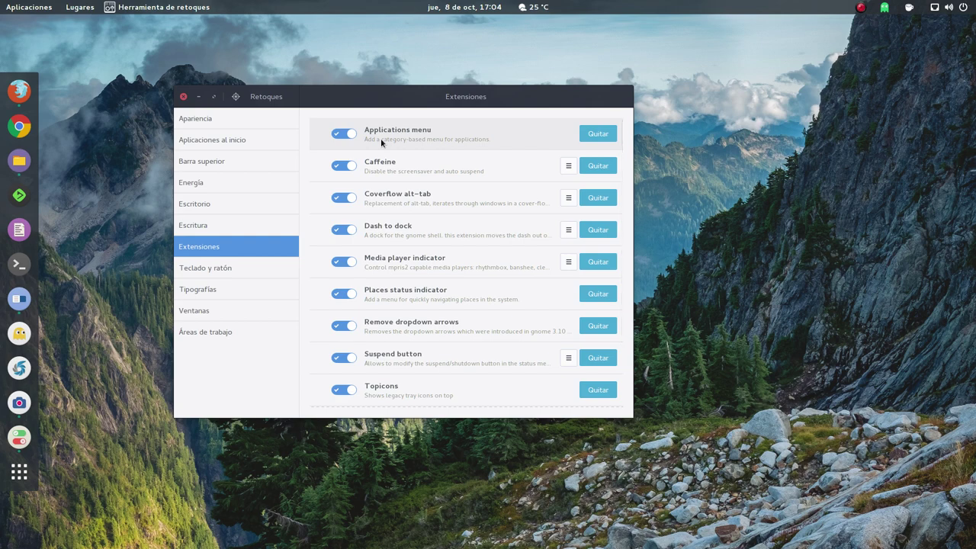
# Glance at the Installed Extensions page in Firefox, and browse the Aplicaciones menu's categories through the Sonido y vídeo programs
pyautogui.click(25, 99)
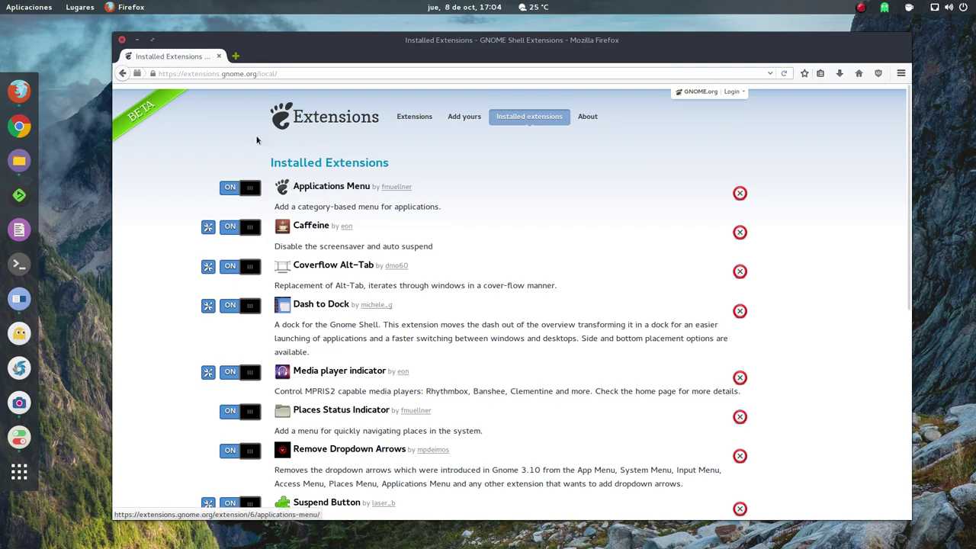
pyautogui.click(138, 39)
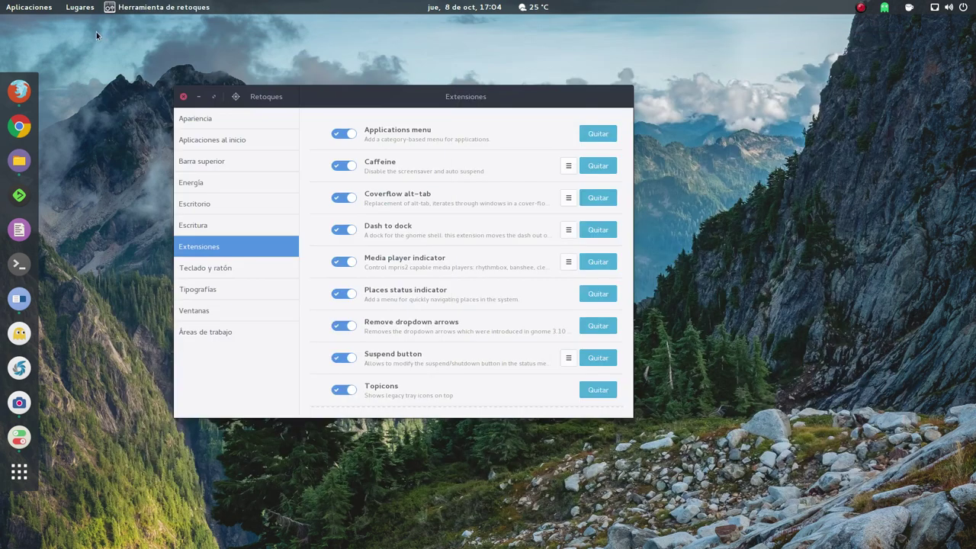
pyautogui.click(11, 8)
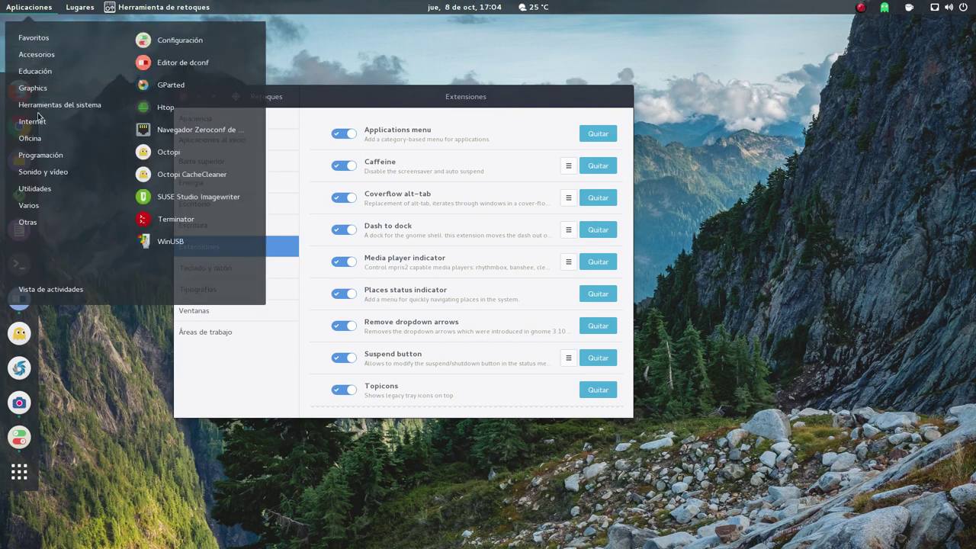
pyautogui.moveTo(41, 116)
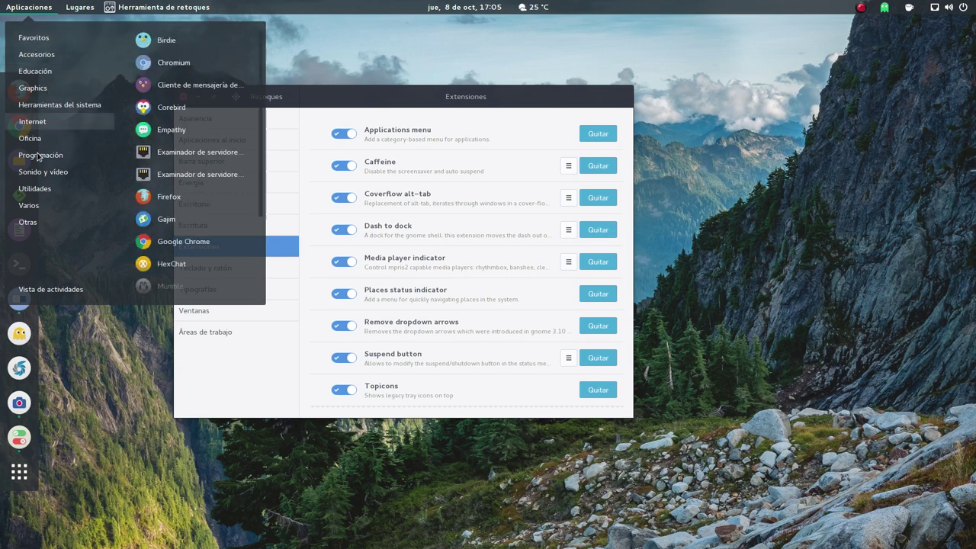
pyautogui.moveTo(61, 157)
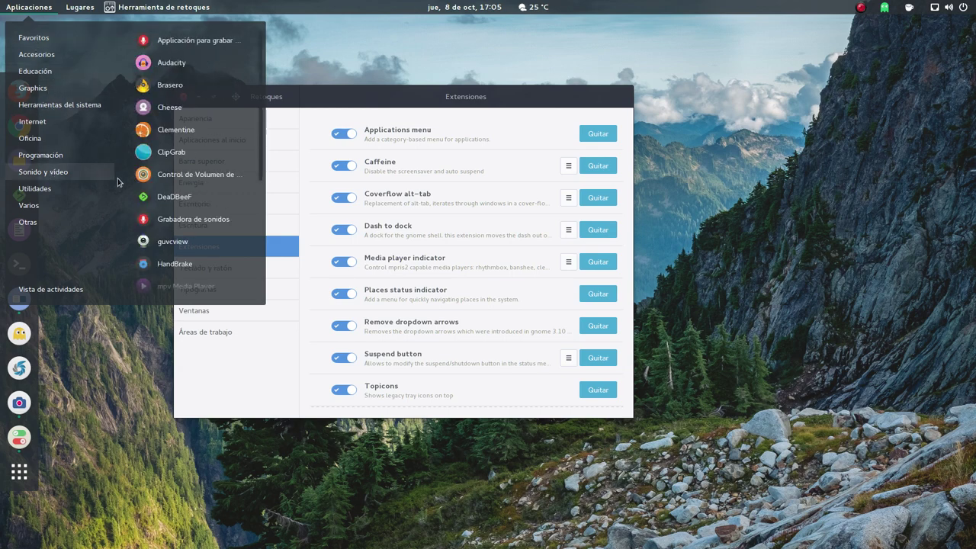
pyautogui.scroll(-5, 165, 180)
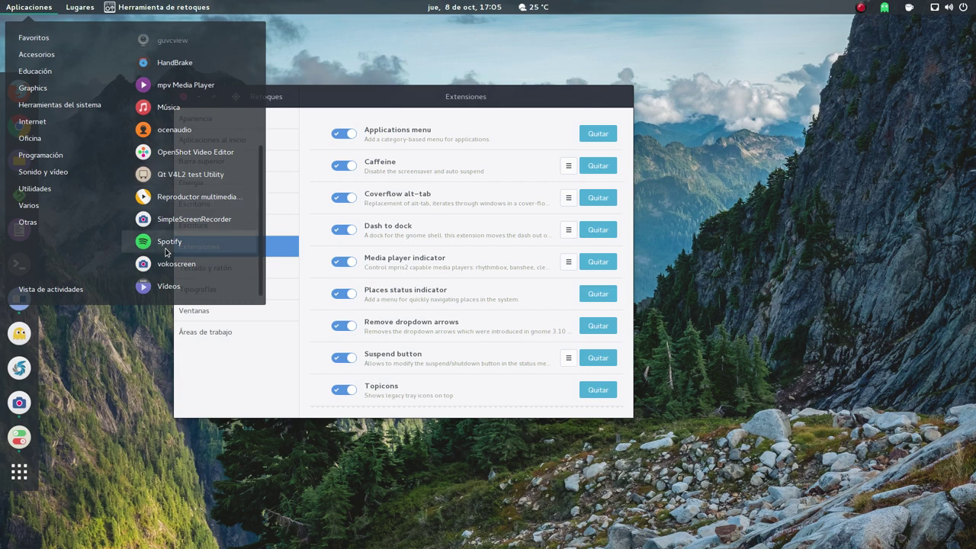
# View the system status menu, and look through the Aplicaciones menu's Oficina and Utilidades categories before closing it
pyautogui.click(955, 7)
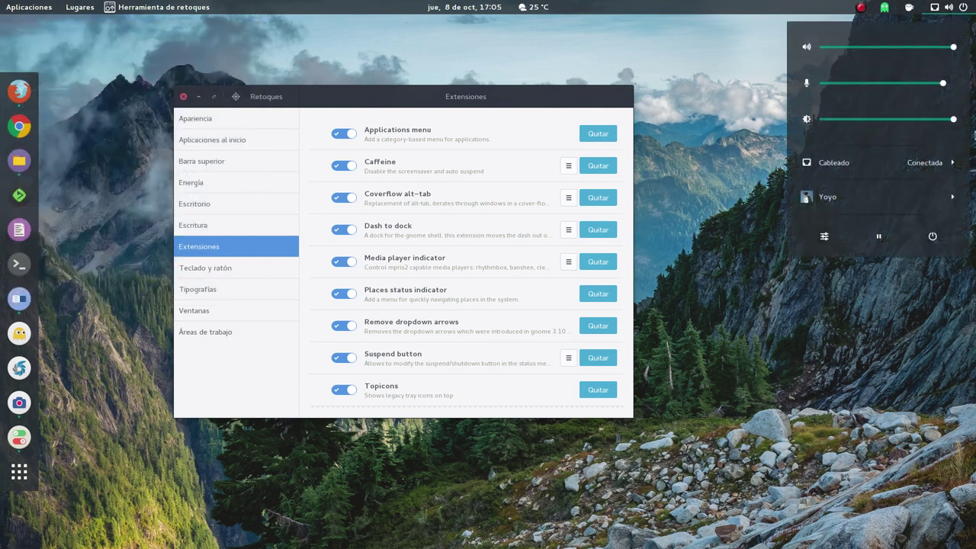
pyautogui.click(691, 78)
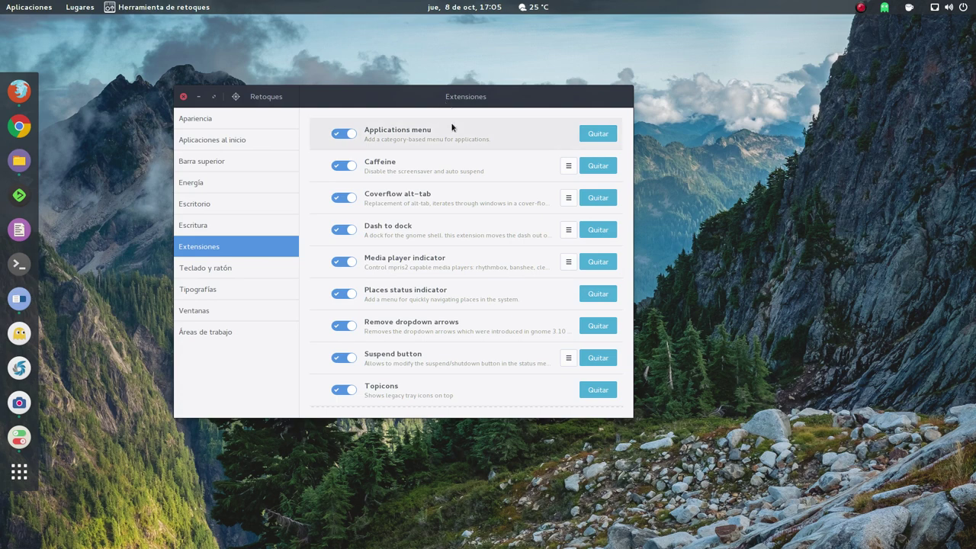
pyautogui.click(29, 6)
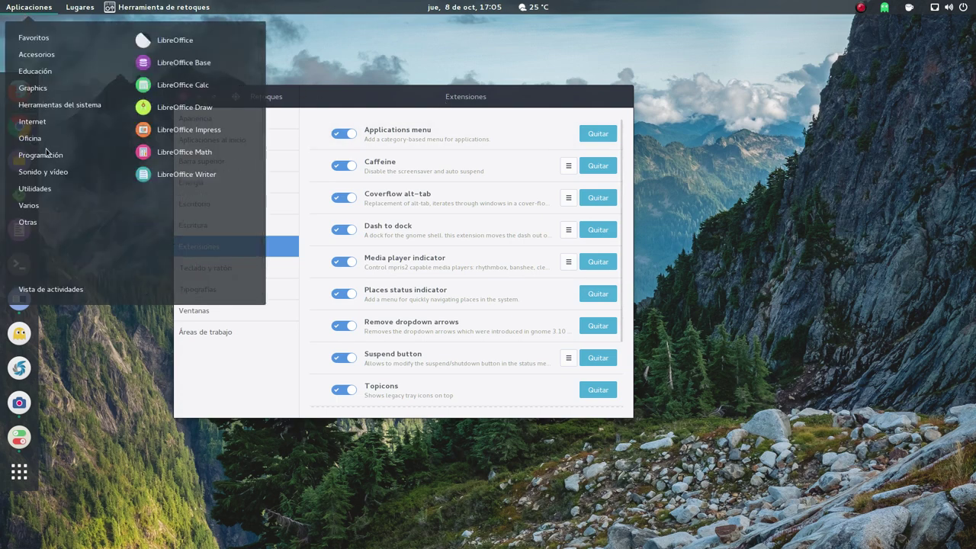
pyautogui.moveTo(39, 35)
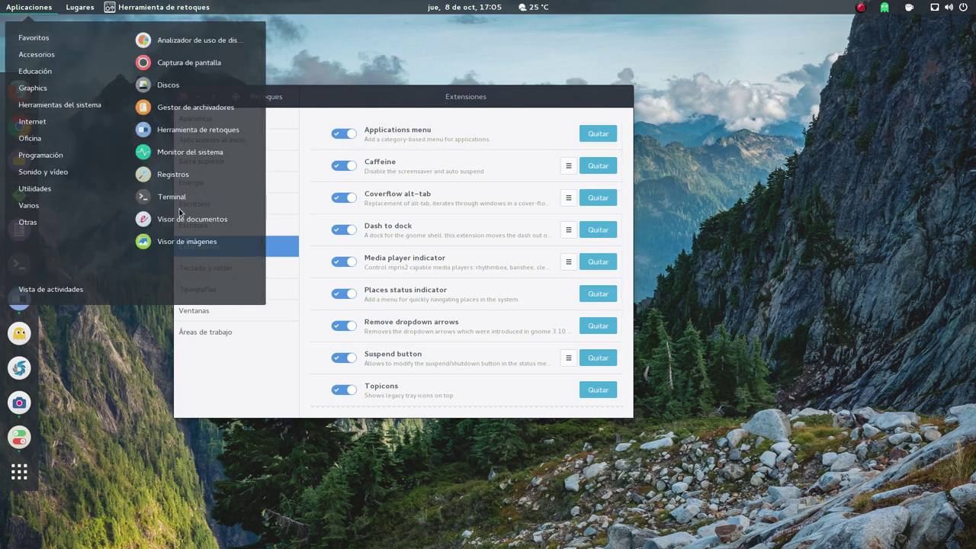
pyautogui.click(356, 36)
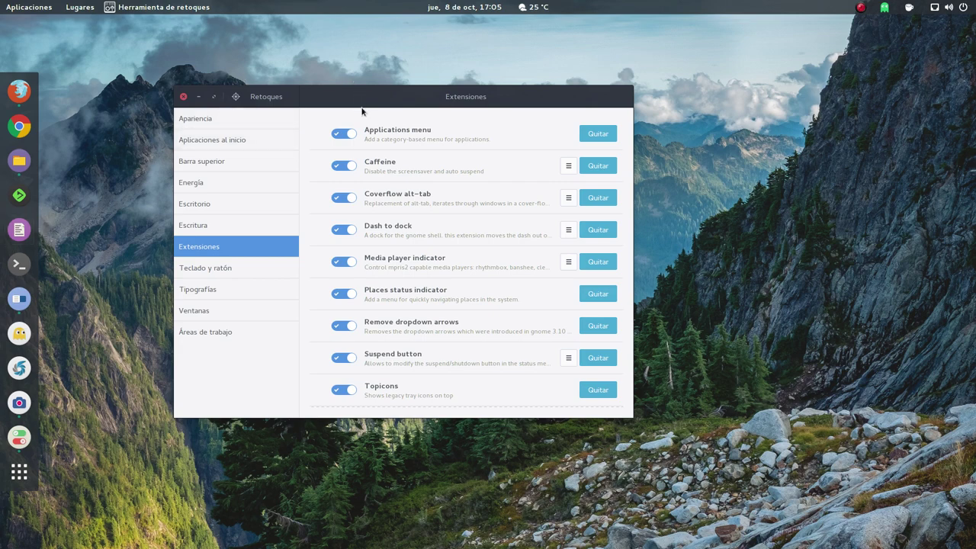
pyautogui.moveTo(372, 110); pyautogui.dragTo(353, 89)
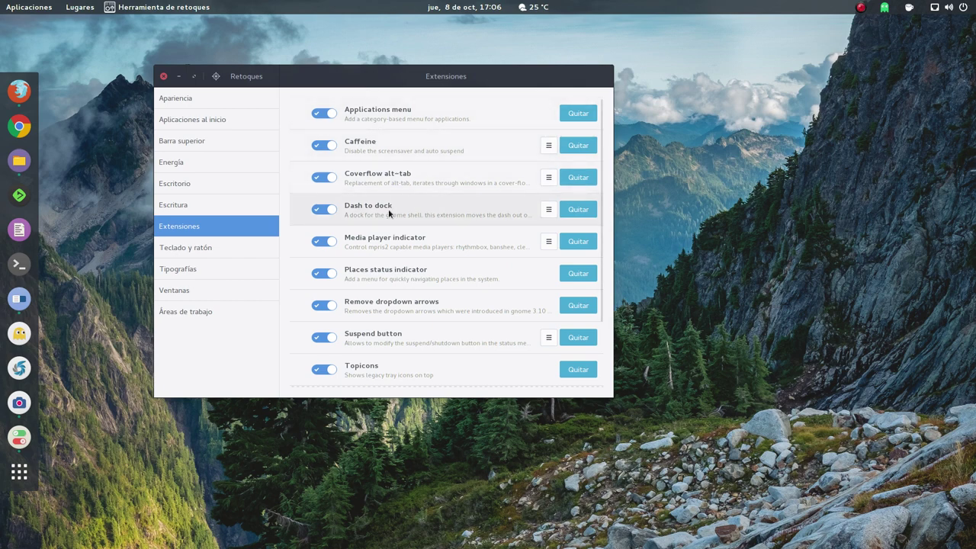
# View the Dash to Dock extension's page in Firefox, return to Installed Extensions and minimize the browser
pyautogui.click(19, 91)
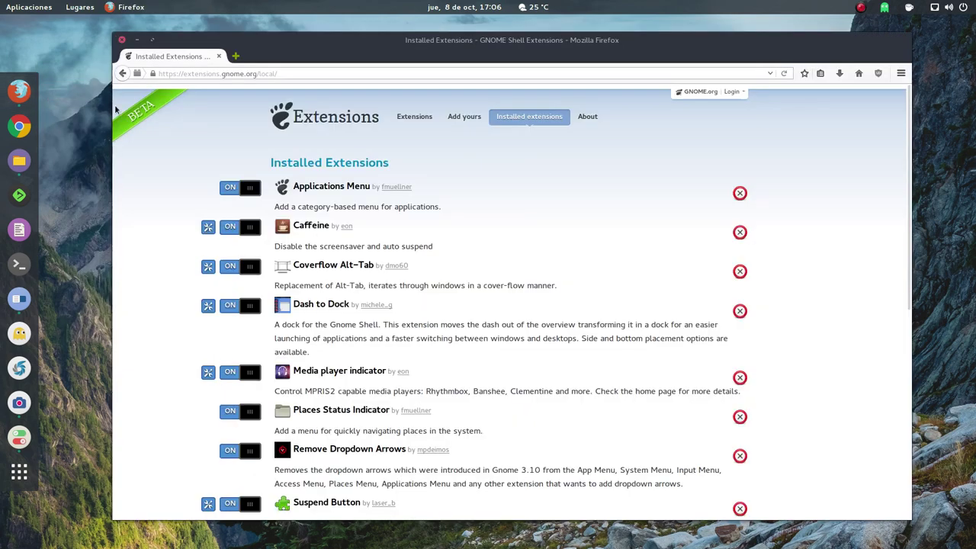
pyautogui.click(322, 306)
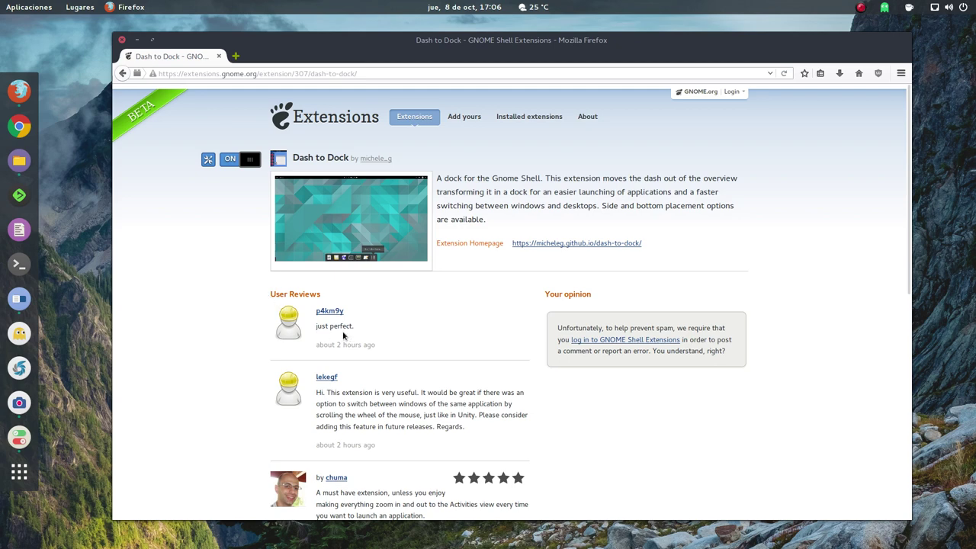
pyautogui.click(124, 73)
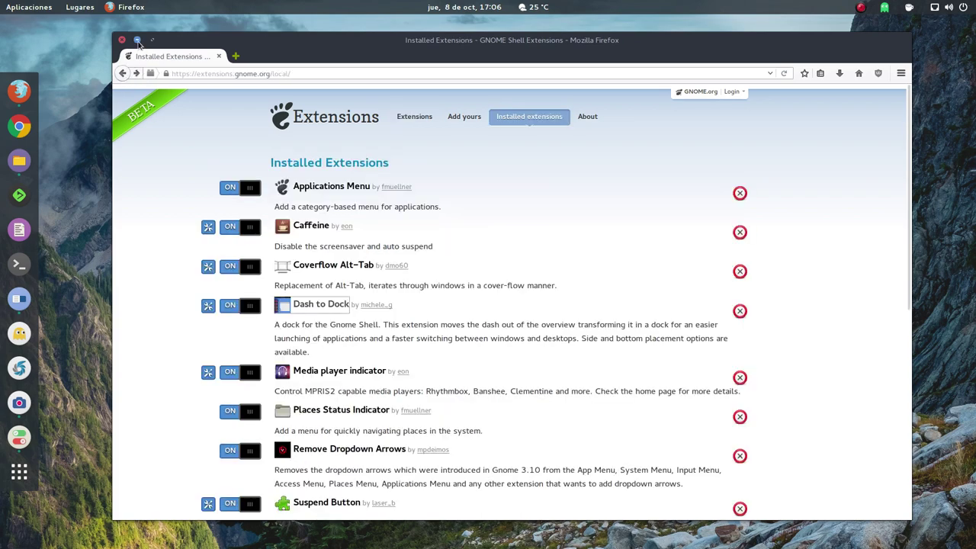
pyautogui.click(137, 38)
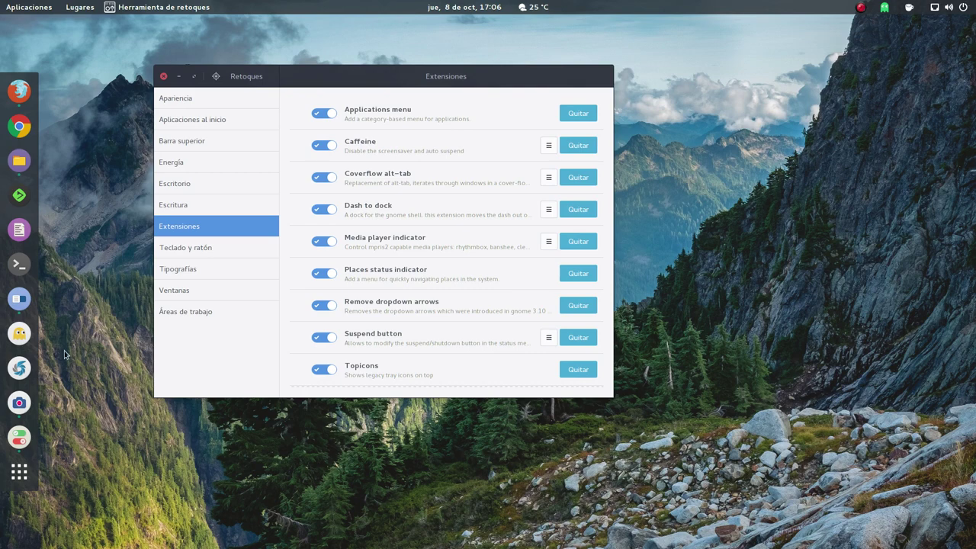
# Turn the Applications menu extension off and back on in Retoques, and view the restored Aplicaciones menu
pyautogui.moveTo(344, 73); pyautogui.dragTo(387, 93)
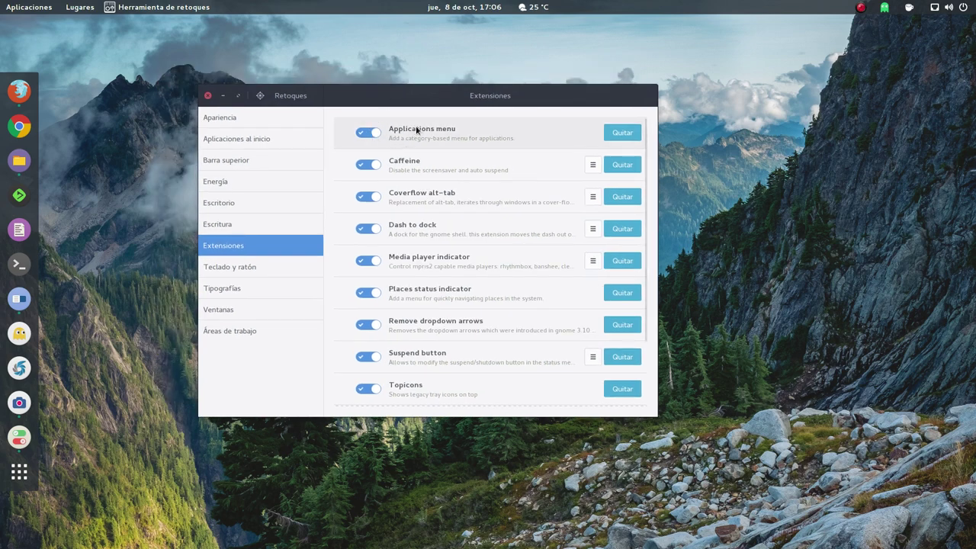
pyautogui.click(356, 135)
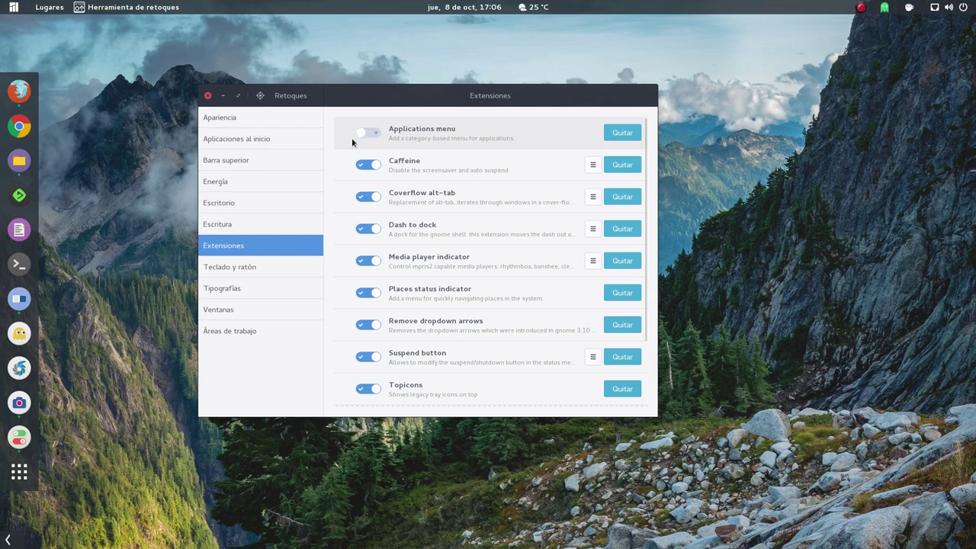
pyautogui.moveTo(1, 2)
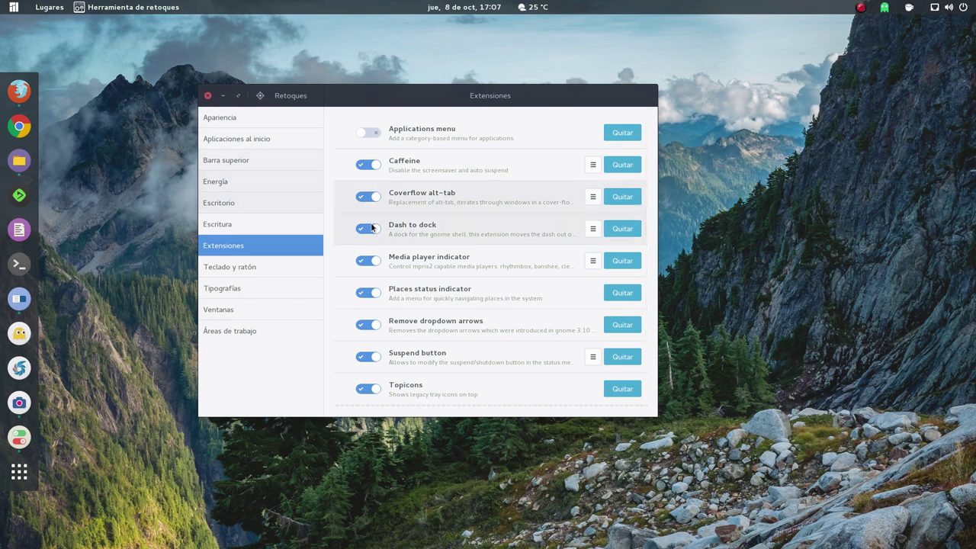
pyautogui.click(372, 138)
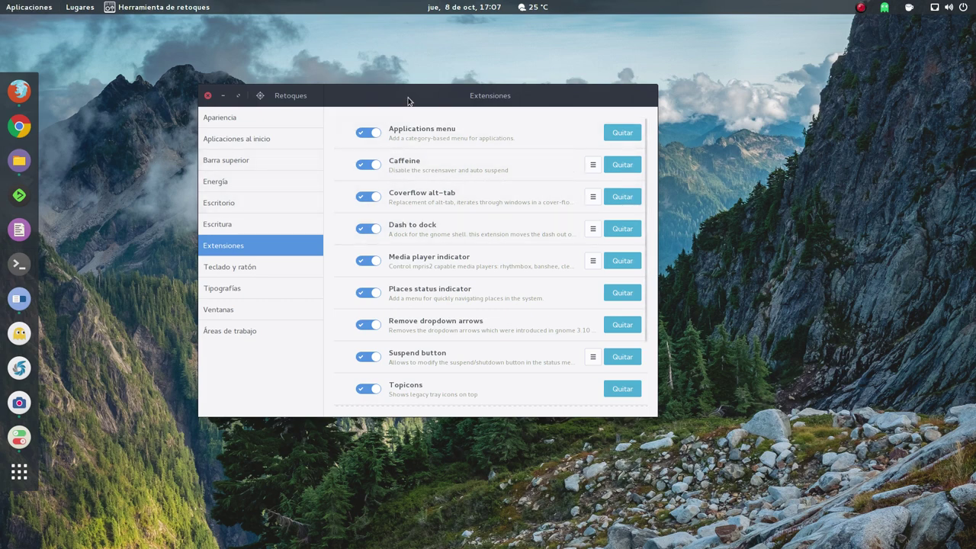
pyautogui.click(29, 7)
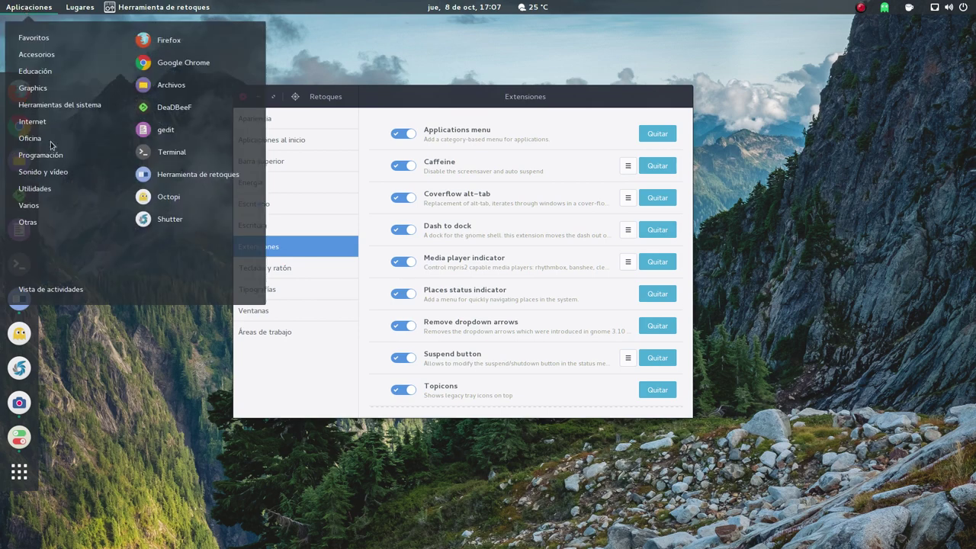
pyautogui.click(415, 68)
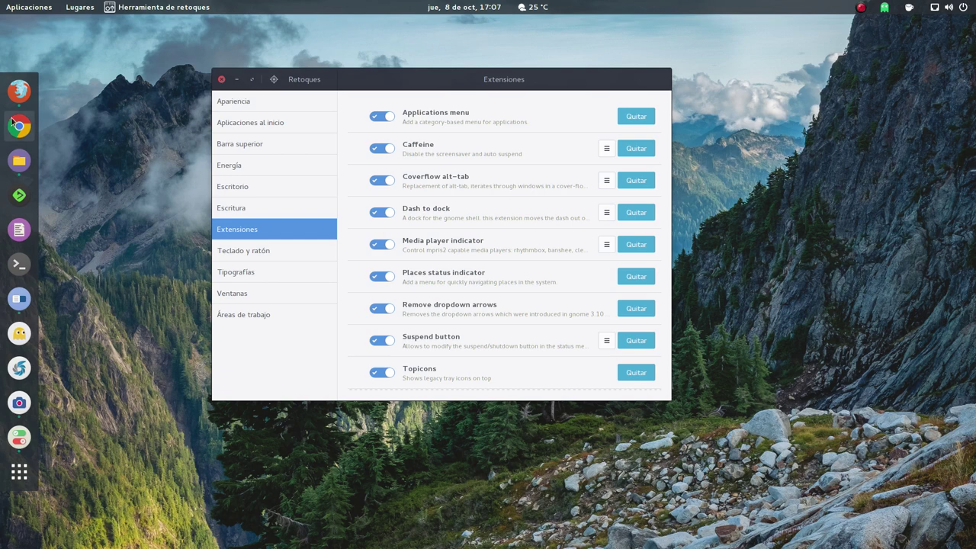
# Reposition the Retoques window, disable the Dash to dock extension to see the desktop without it, and enable it again
pyautogui.moveTo(398, 77); pyautogui.dragTo(503, 70)
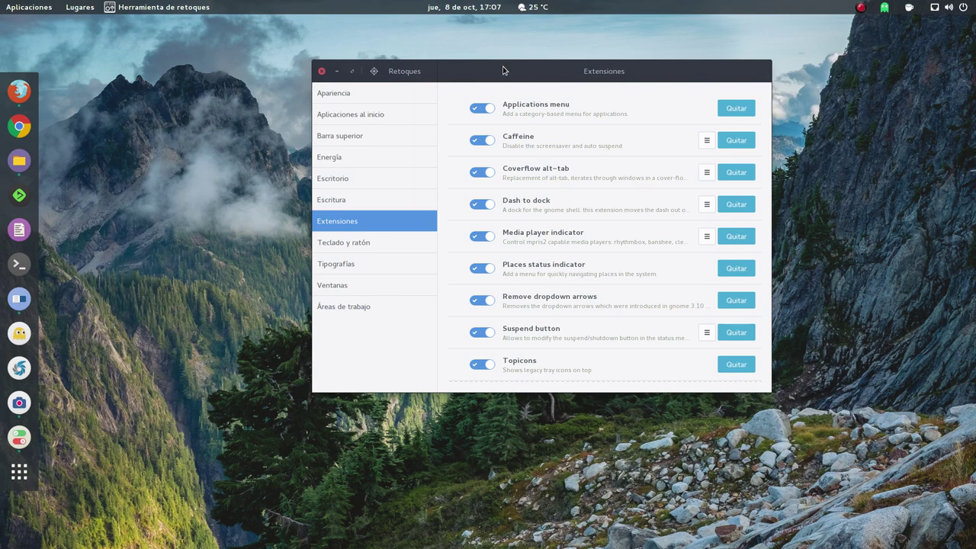
pyautogui.moveTo(526, 68); pyautogui.dragTo(443, 70)
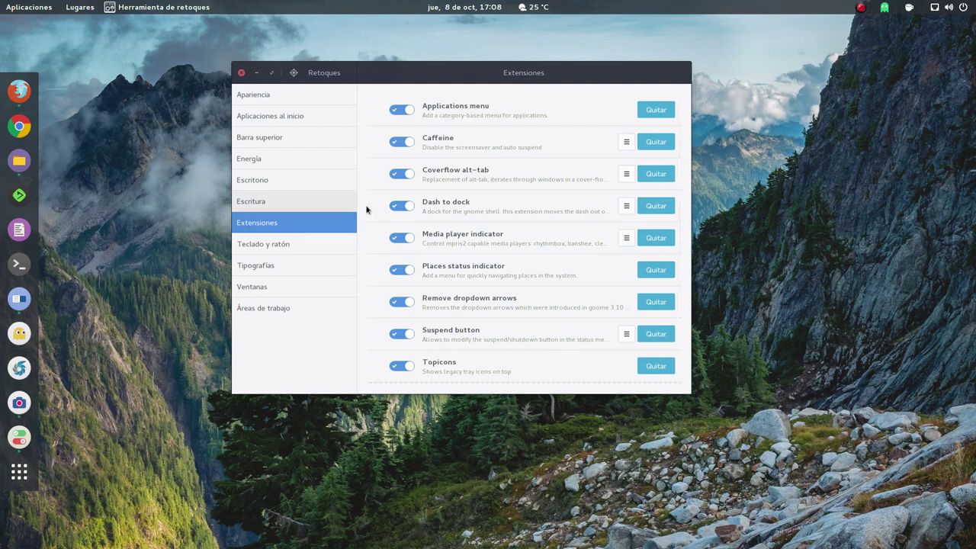
pyautogui.click(401, 205)
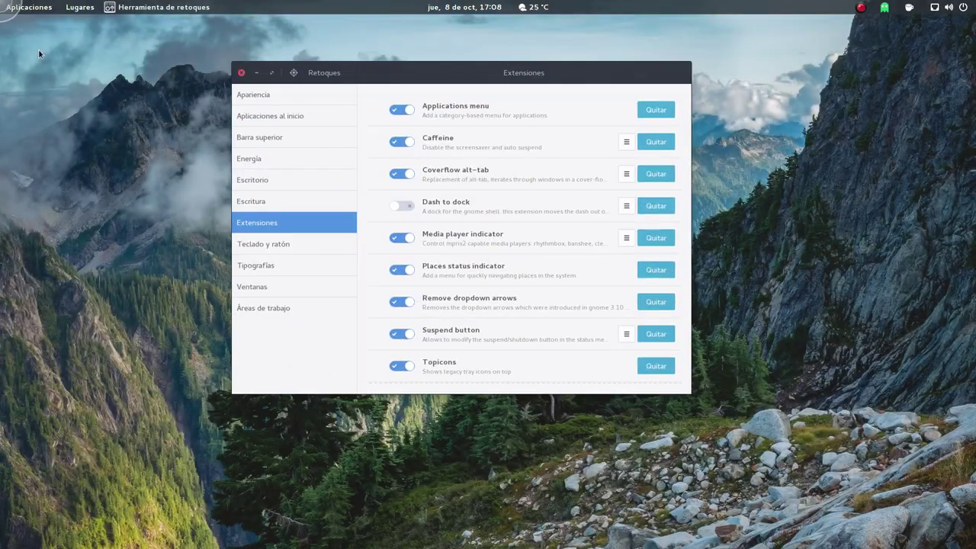
pyautogui.moveTo(2, 3)
pyautogui.click(410, 207)
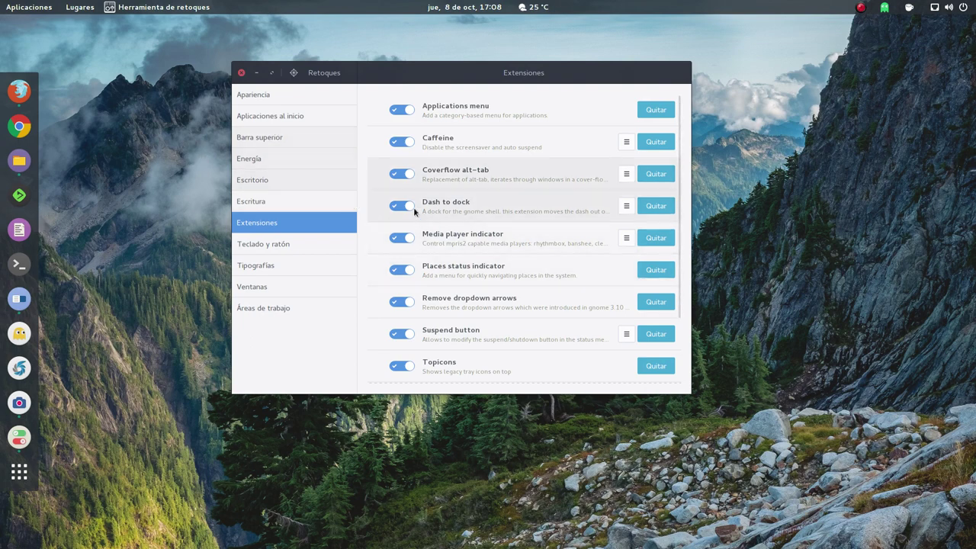
# Open the Dash to dock preferences, try the Bottom, Top and Right screen positions, and set the dock back to Left
pyautogui.click(626, 206)
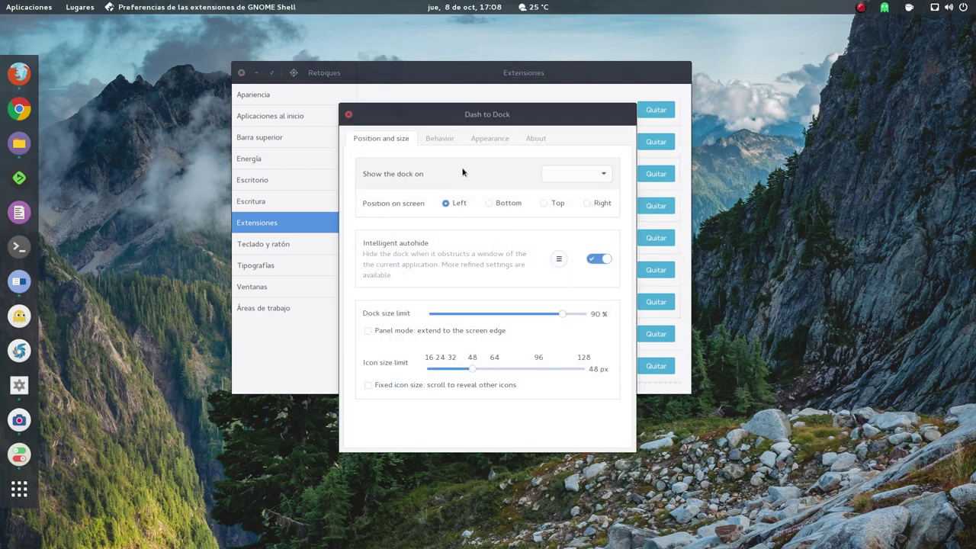
pyautogui.click(488, 203)
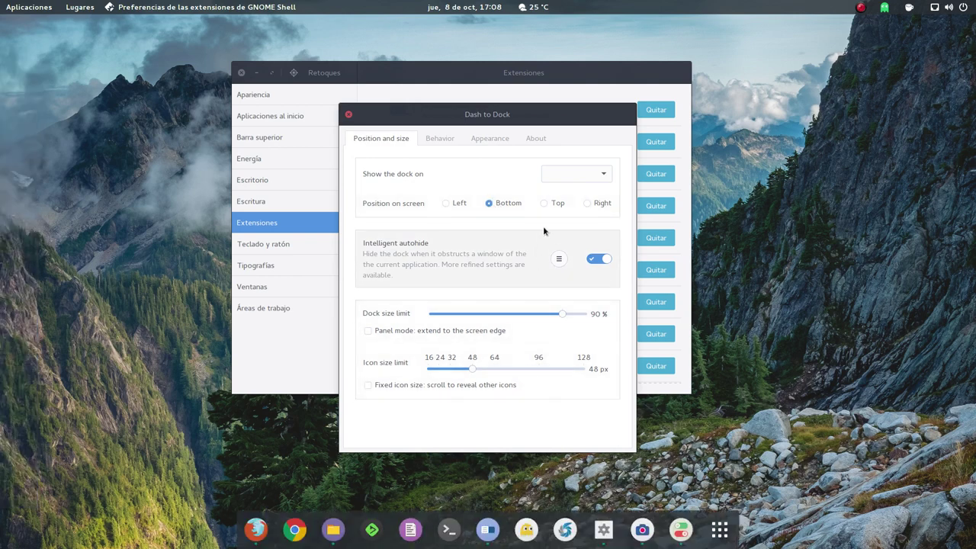
pyautogui.click(544, 202)
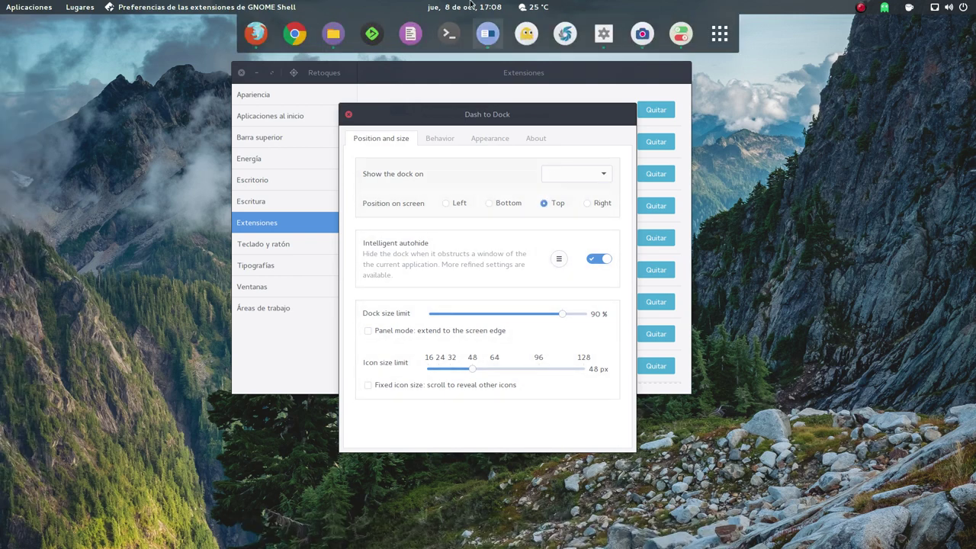
pyautogui.click(585, 203)
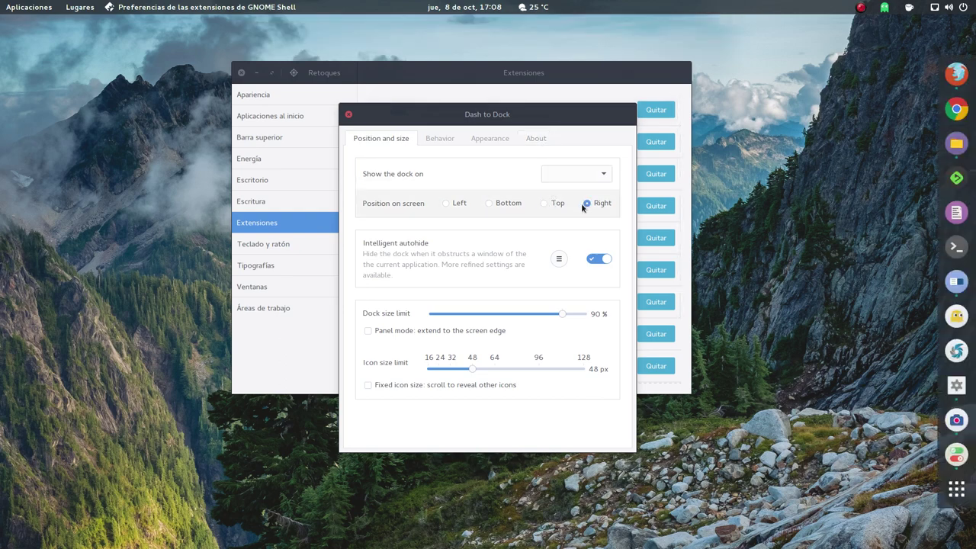
pyautogui.click(447, 204)
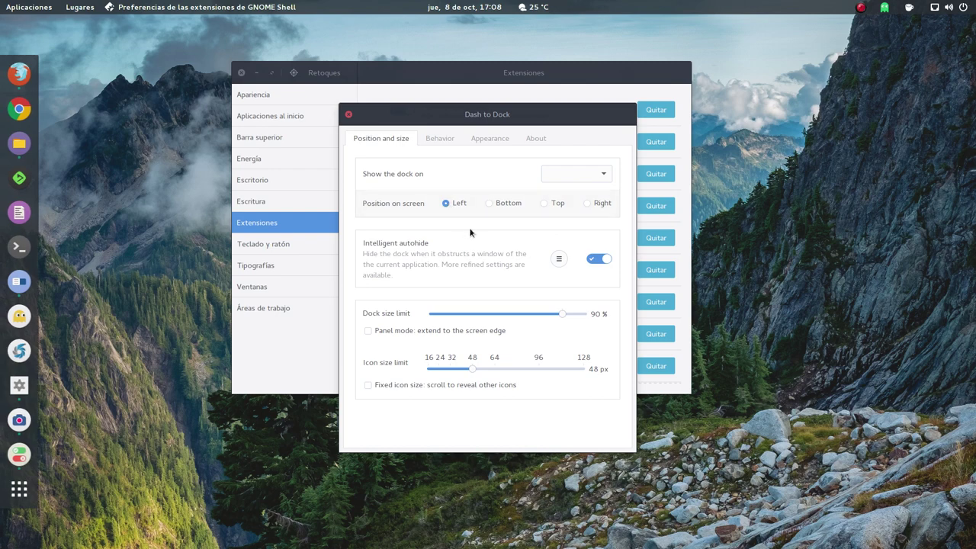
# Try icon size limits of 34 px and 64 px for the dock, and set the limit back to 48 px
pyautogui.click(473, 369)
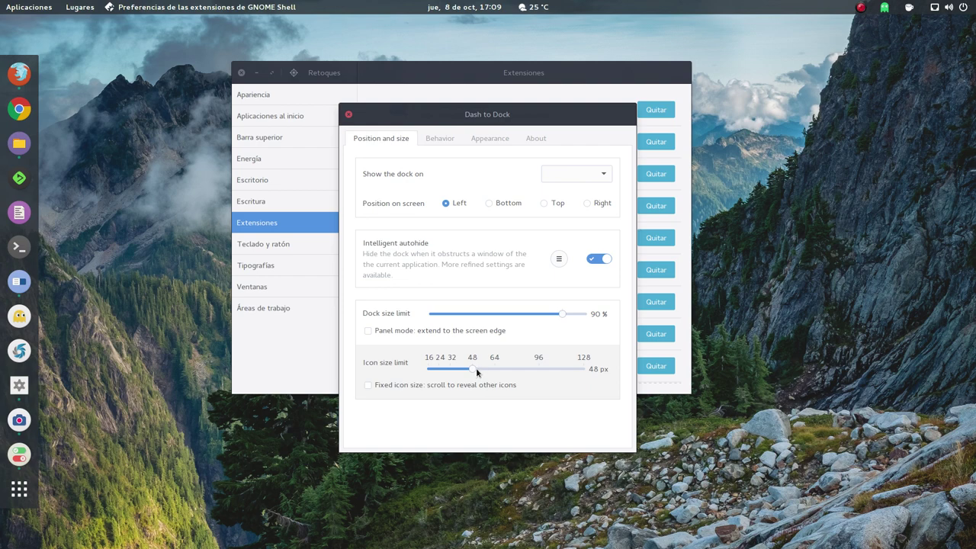
pyautogui.moveTo(472, 369); pyautogui.dragTo(453, 374)
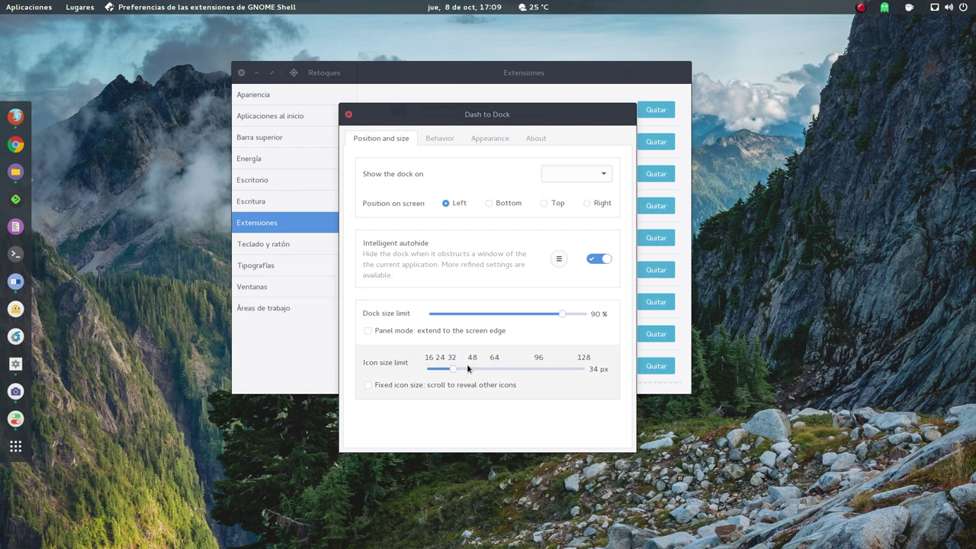
pyautogui.moveTo(452, 369); pyautogui.dragTo(492, 374)
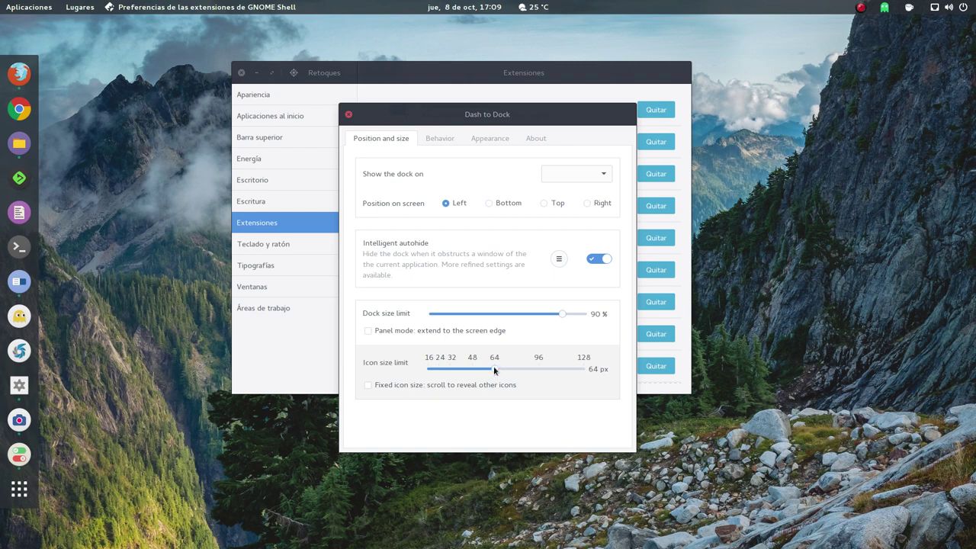
pyautogui.moveTo(495, 371); pyautogui.dragTo(472, 367)
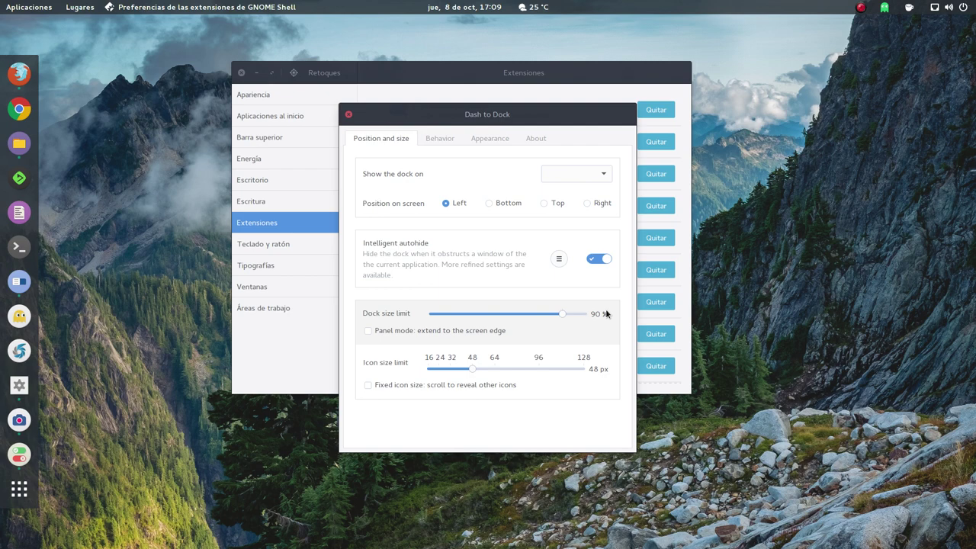
# View the Behavior and Appearance settings of Dash to Dock, return to Position and size, and close the preferences
pyautogui.click(448, 135)
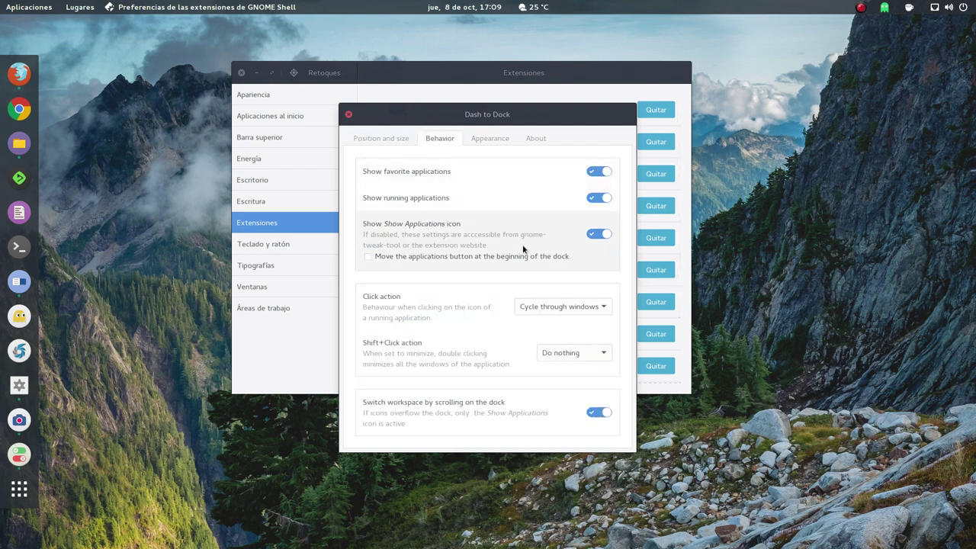
pyautogui.click(496, 143)
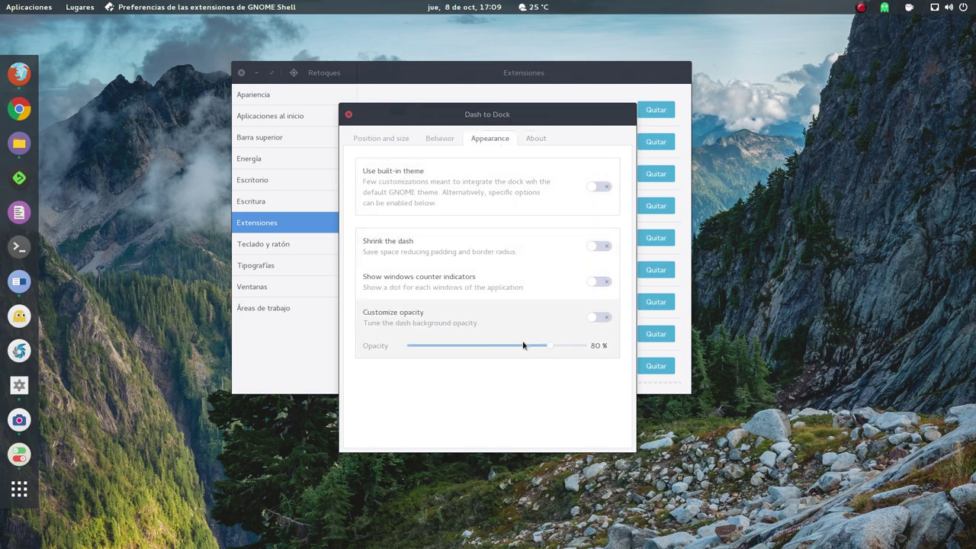
pyautogui.click(386, 139)
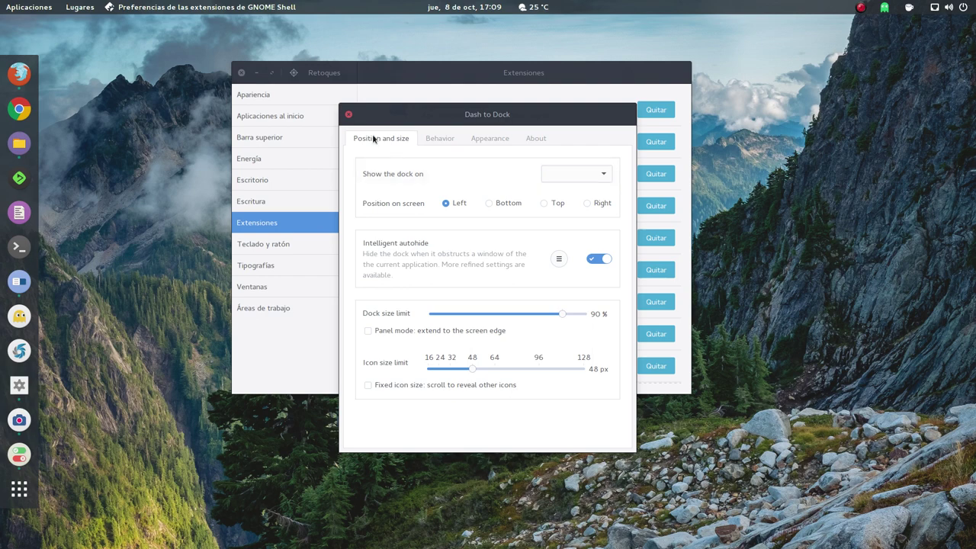
pyautogui.click(348, 114)
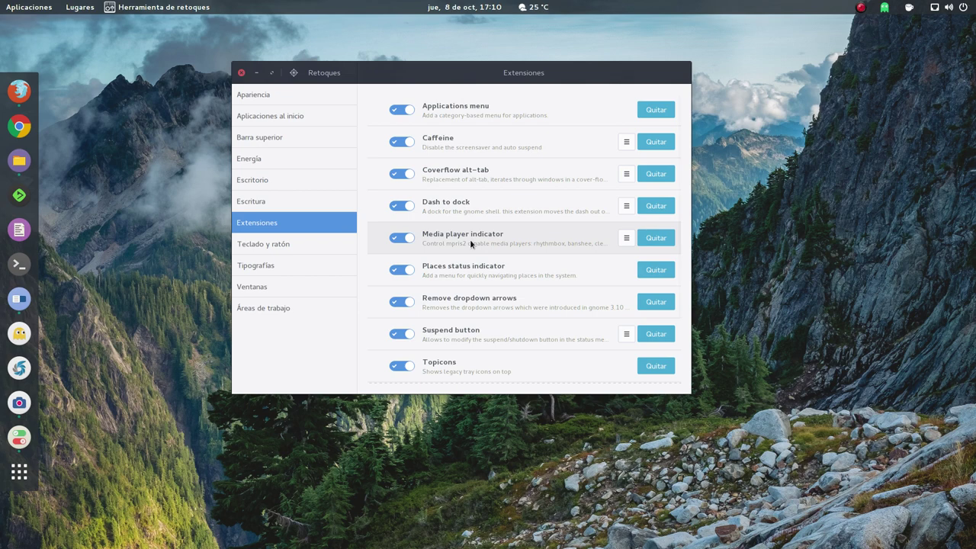
# View the system status menu without a media player, then launch DeaDBeeF and close its window
pyautogui.click(939, 11)
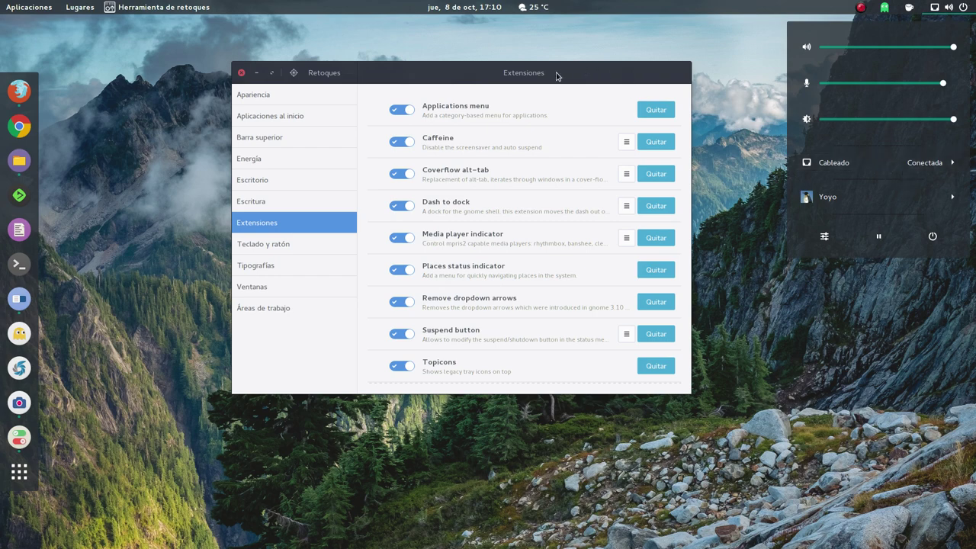
pyautogui.click(558, 72)
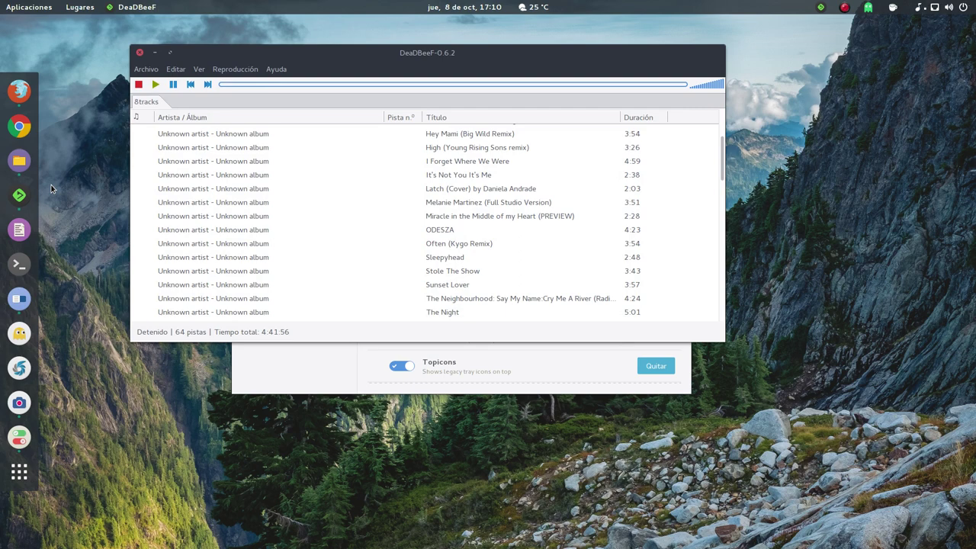
pyautogui.click(140, 54)
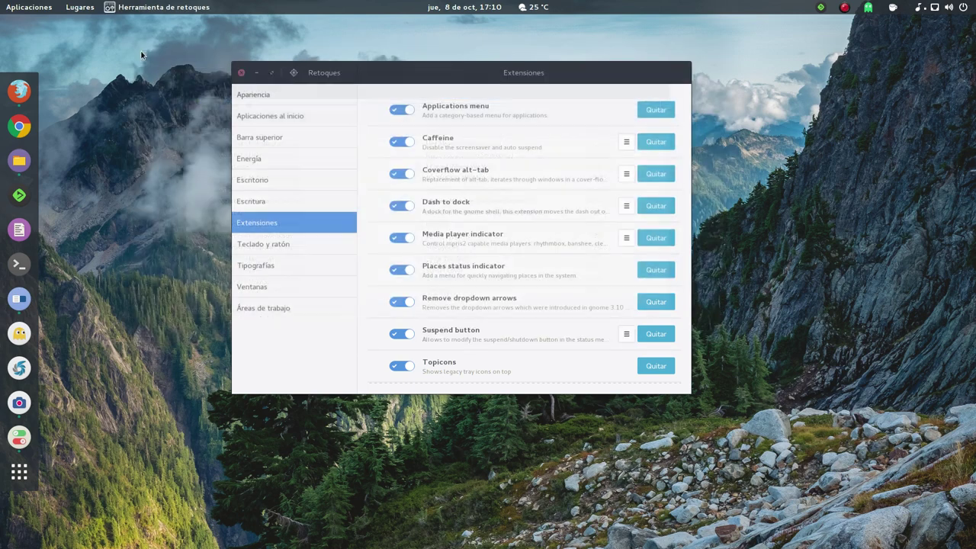
# View the DeaDBeeF playback controls that Media player indicator adds to the system status menu, and close the menu
pyautogui.click(919, 9)
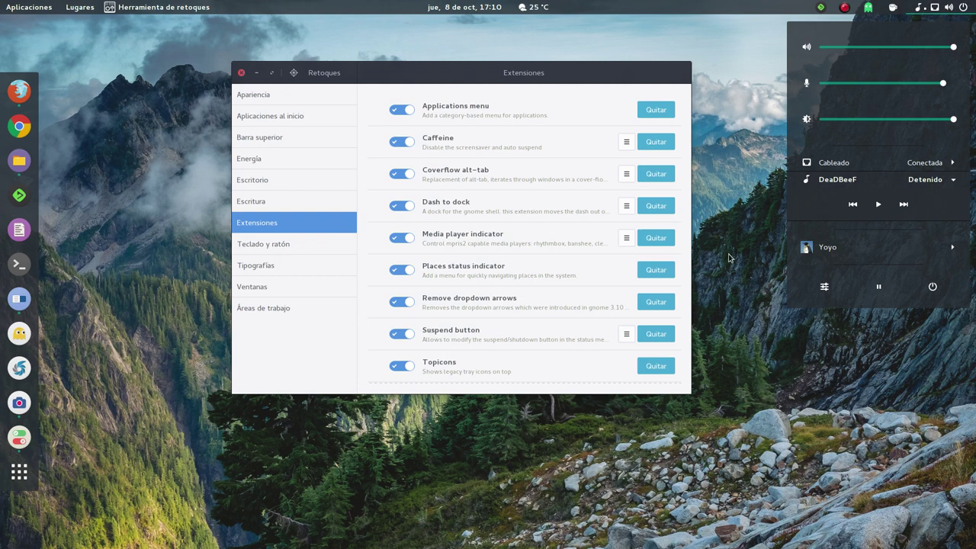
pyautogui.click(815, 353)
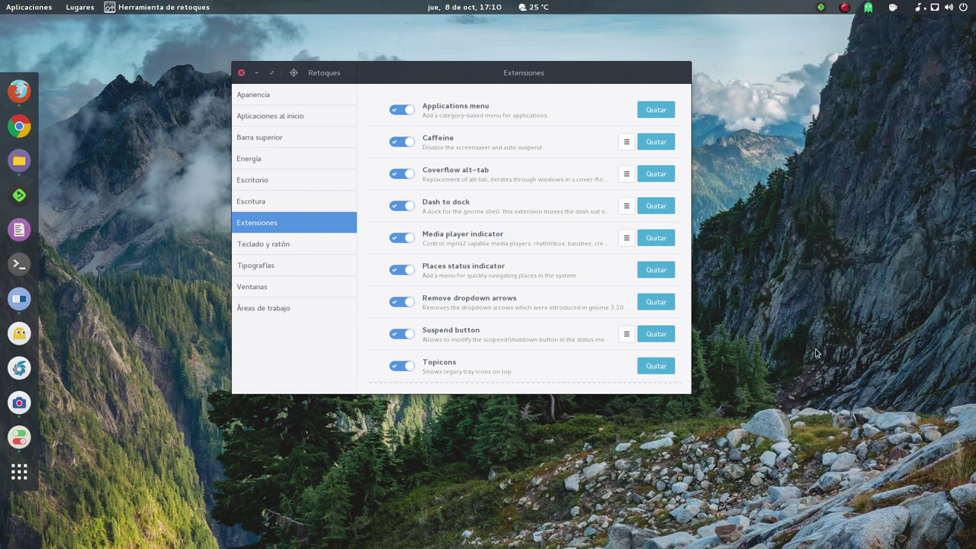
pyautogui.click(938, 7)
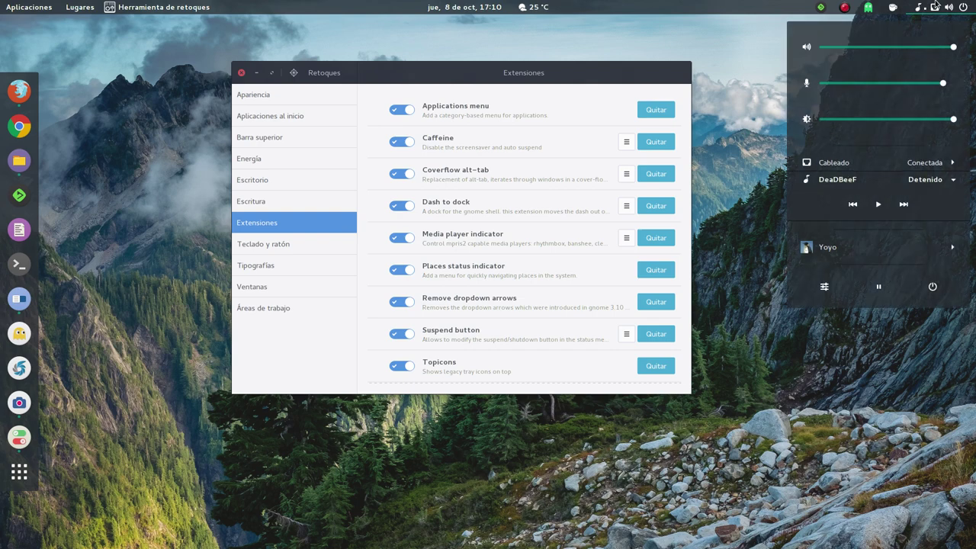
pyautogui.click(888, 329)
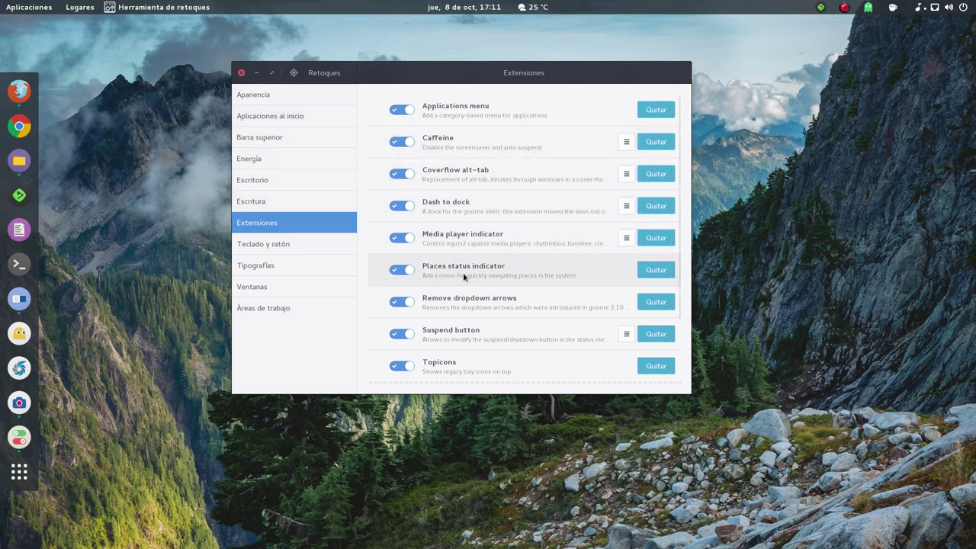
# Move the Retoques window aside, and glance at the extensions folder in Archivos before minimizing it
pyautogui.moveTo(482, 73); pyautogui.dragTo(598, 80)
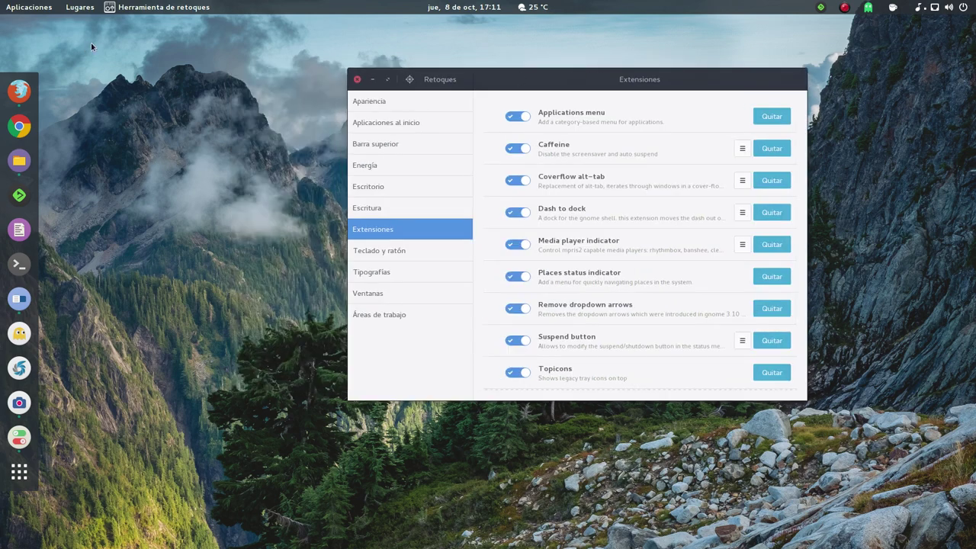
pyautogui.click(19, 161)
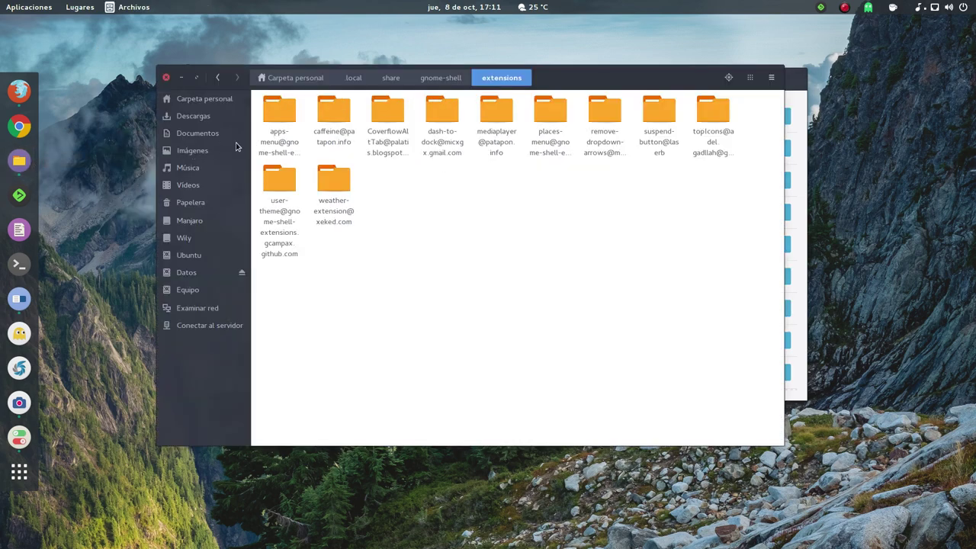
pyautogui.click(181, 79)
# Open the Imágenes and Equipo locations through the Places status indicator, and close both Archivos windows
pyautogui.click(79, 8)
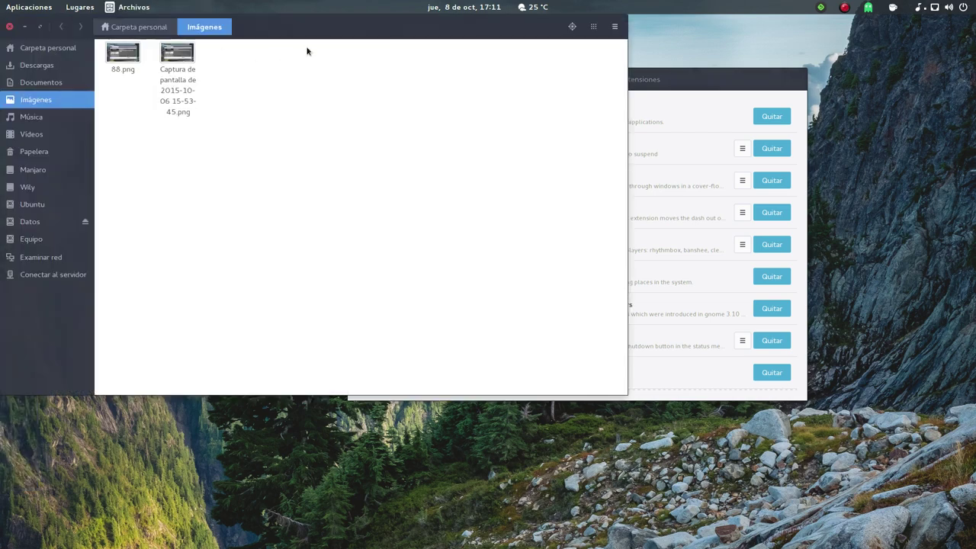
pyautogui.doubleClick(325, 32)
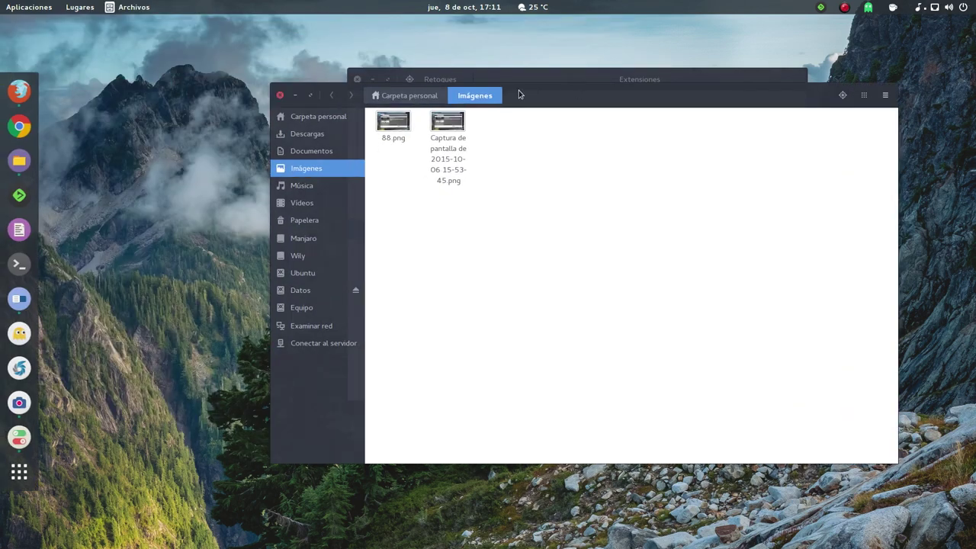
pyautogui.click(82, 6)
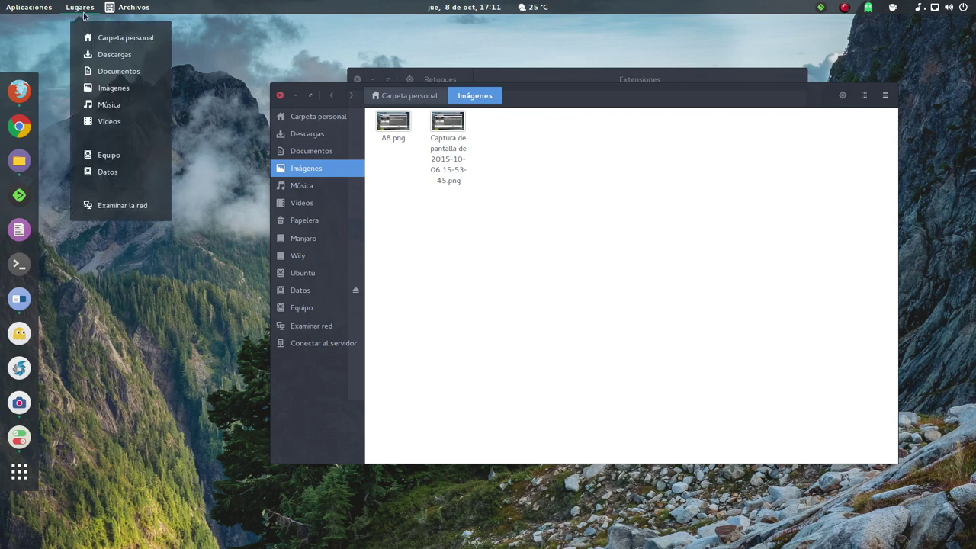
pyautogui.click(123, 161)
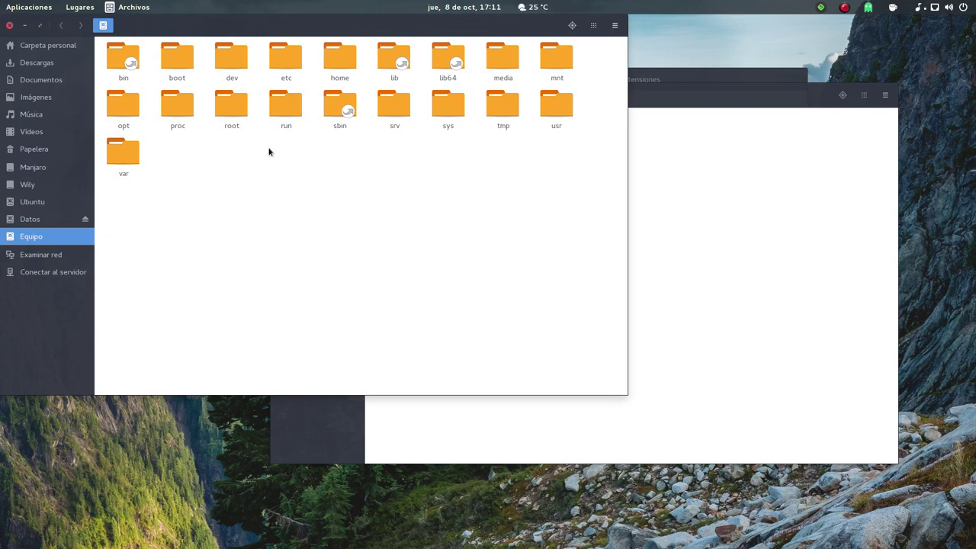
pyautogui.moveTo(361, 20); pyautogui.dragTo(466, 81)
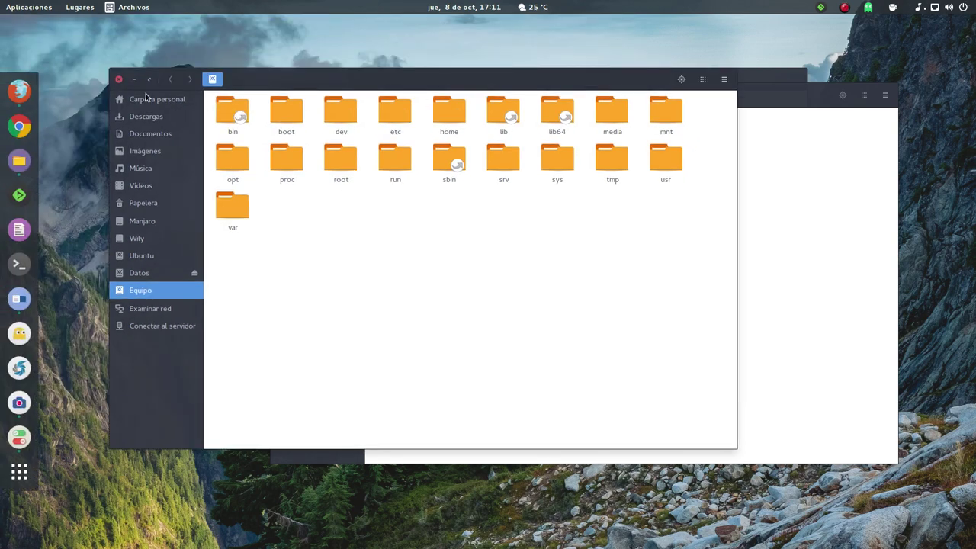
pyautogui.click(119, 79)
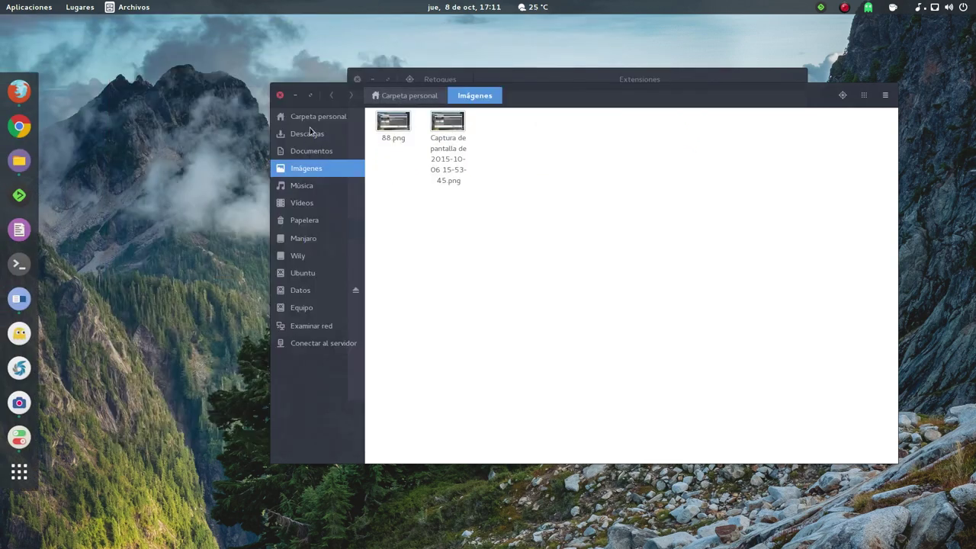
pyautogui.click(279, 95)
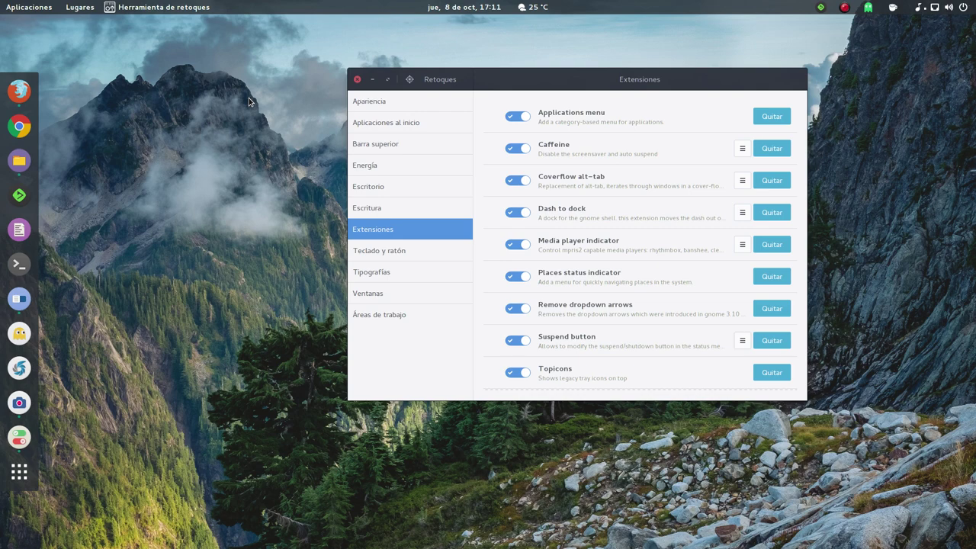
# View the list of locations offered by Places status indicator once more, and move the Retoques window aside
pyautogui.click(80, 9)
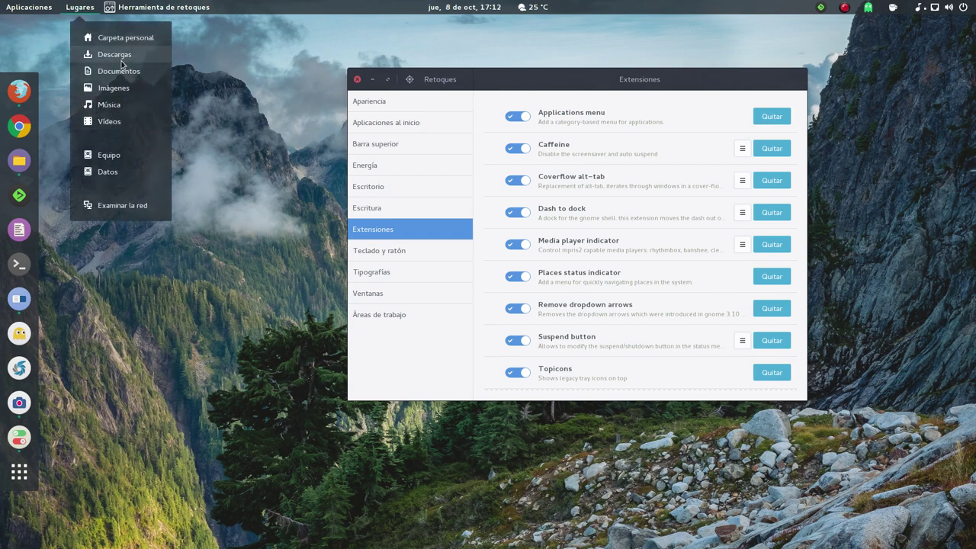
pyautogui.click(224, 90)
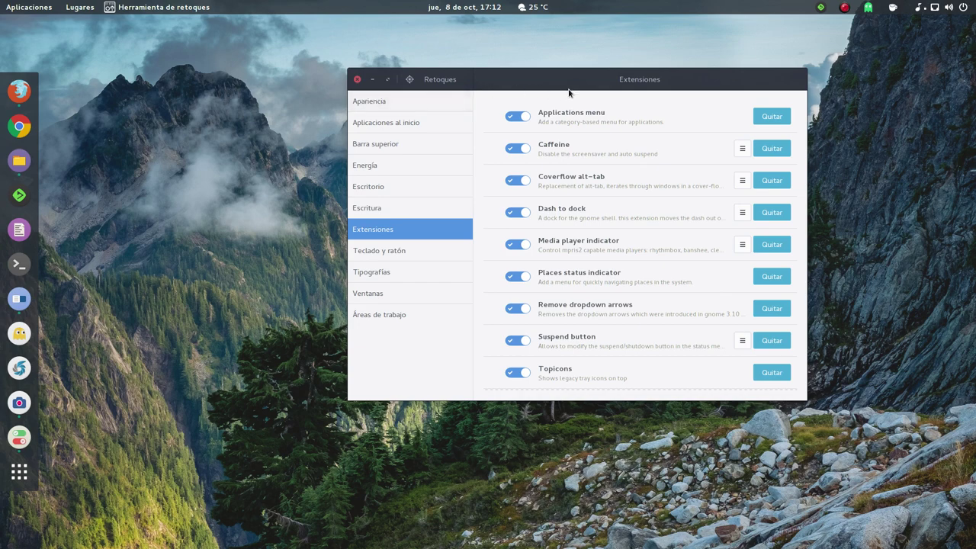
pyautogui.moveTo(581, 81); pyautogui.dragTo(491, 61)
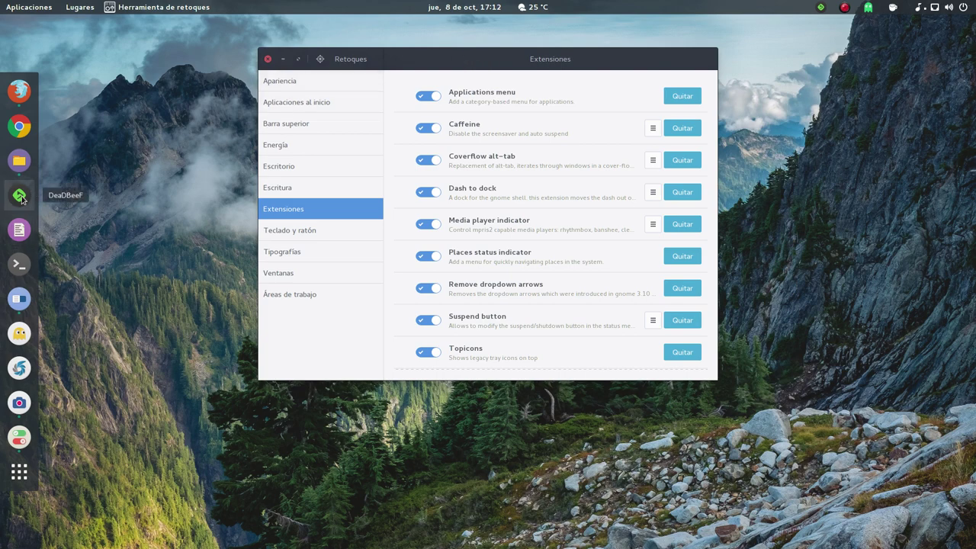
# Show the DeaDBeeF window from its tray icon, and close the window again
pyautogui.click(821, 8)
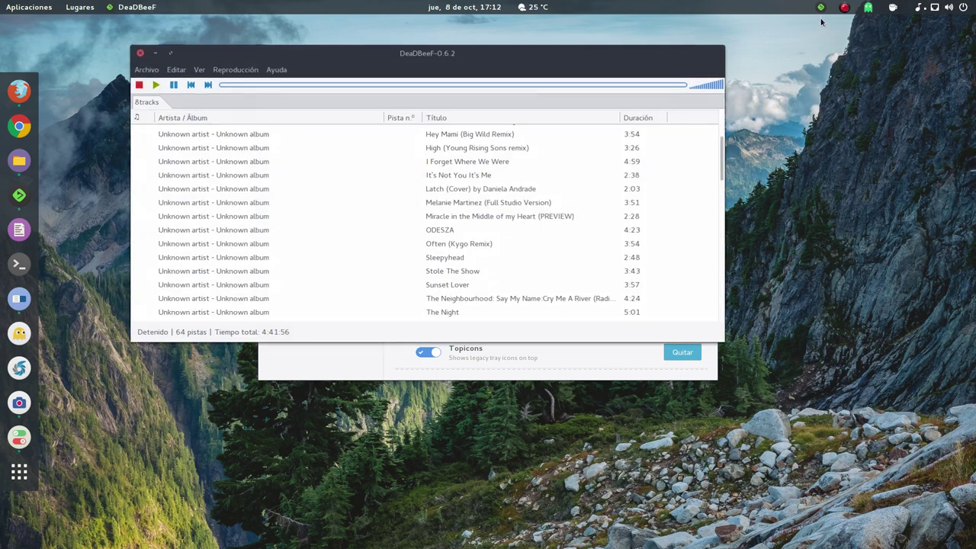
pyautogui.click(131, 7)
pyautogui.click(133, 35)
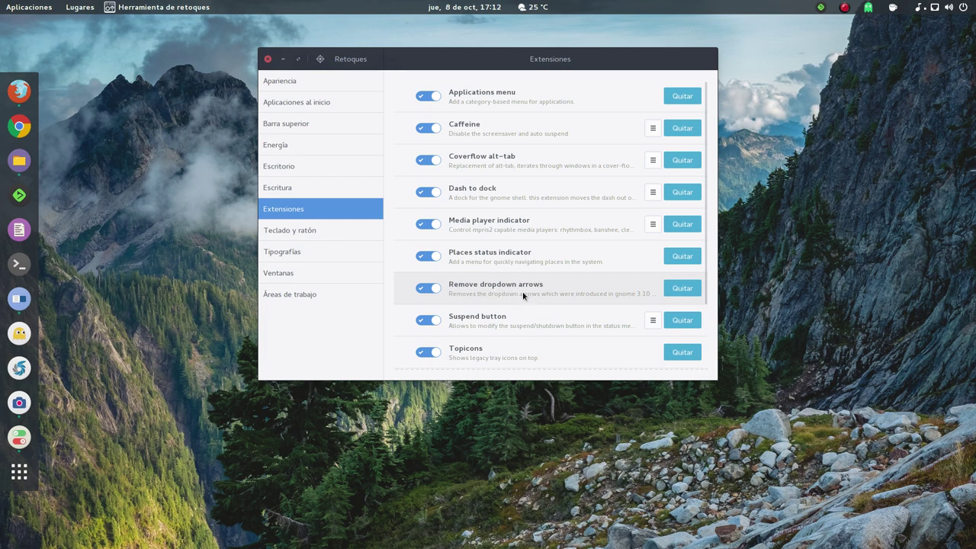
# Reposition the Retoques window, view the system status menu with Remove dropdown arrows enabled, and close it
pyautogui.moveTo(541, 67); pyautogui.dragTo(535, 81)
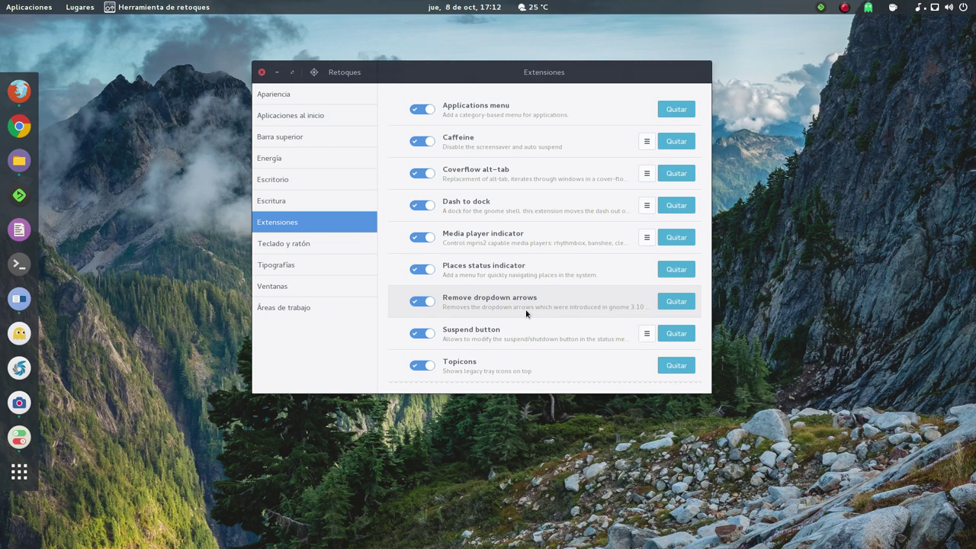
pyautogui.moveTo(479, 74); pyautogui.dragTo(450, 77)
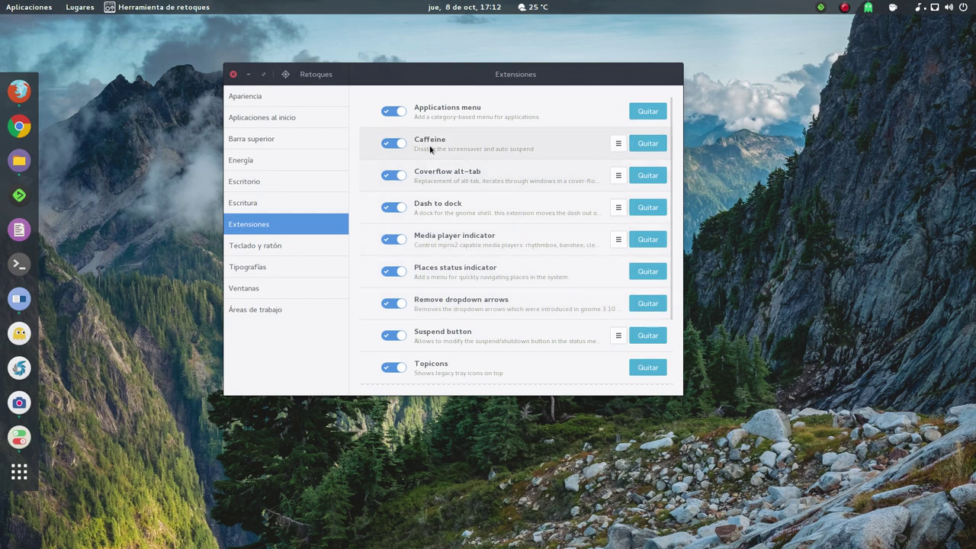
pyautogui.moveTo(470, 79); pyautogui.dragTo(463, 90)
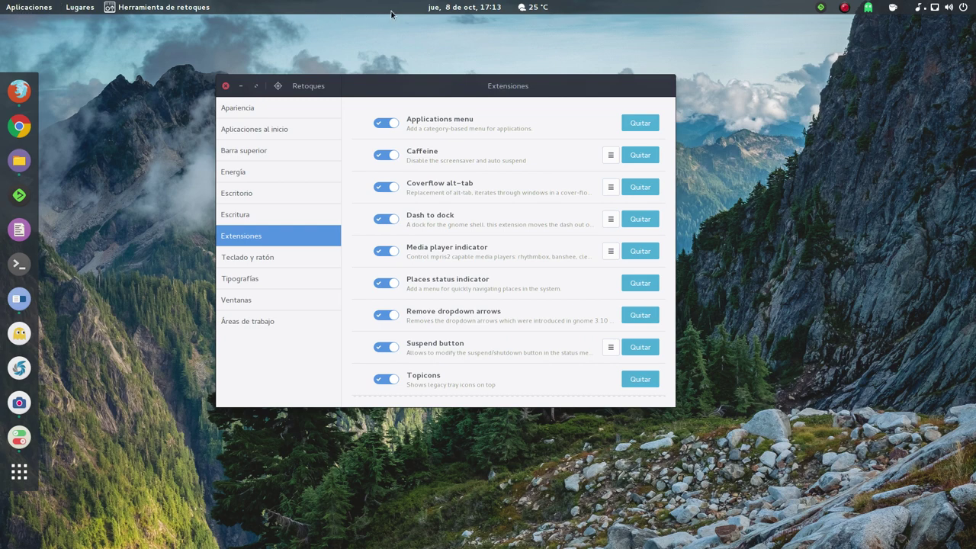
pyautogui.click(964, 9)
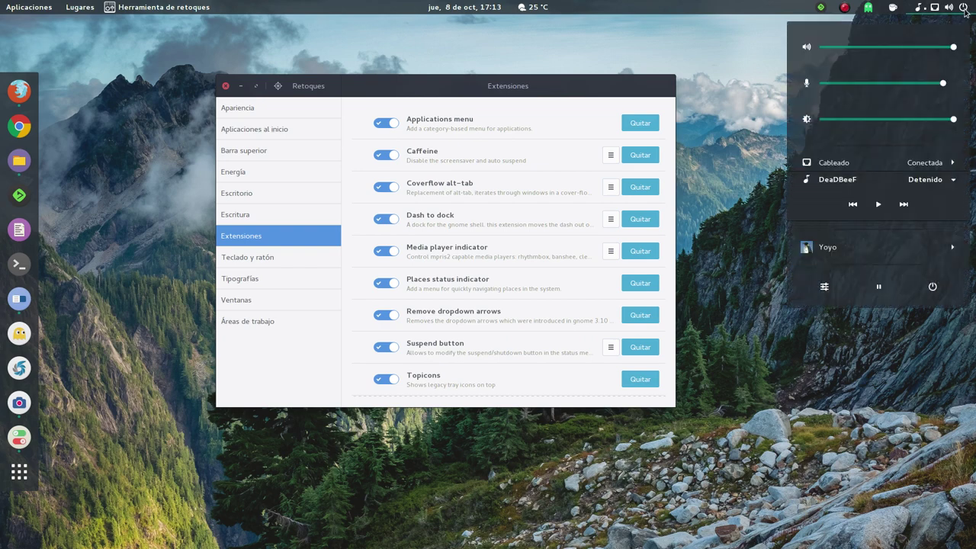
pyautogui.click(775, 420)
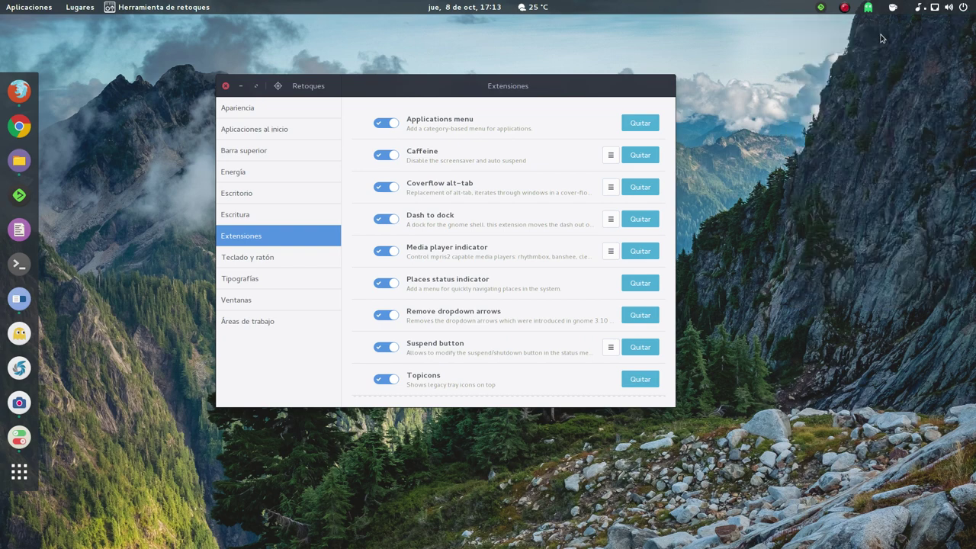
# Turn off Remove dropdown arrows, and inspect the Aplicaciones and Lugares entries and their lists
pyautogui.click(381, 319)
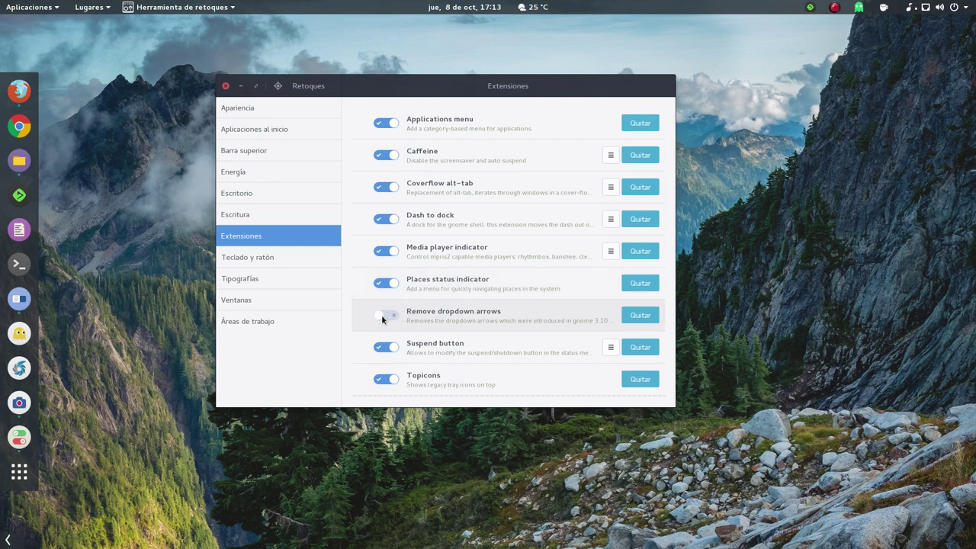
pyautogui.click(57, 9)
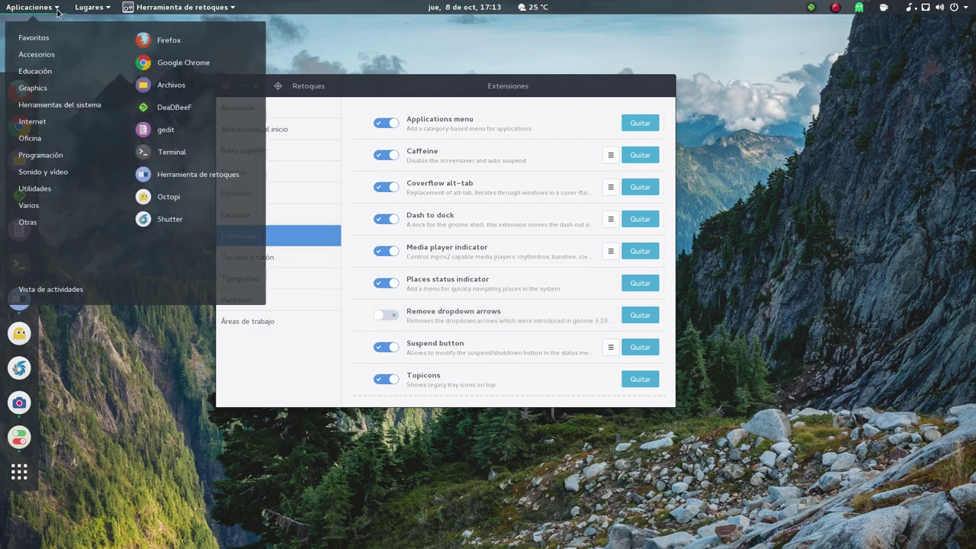
pyautogui.click(304, 34)
pyautogui.click(97, 9)
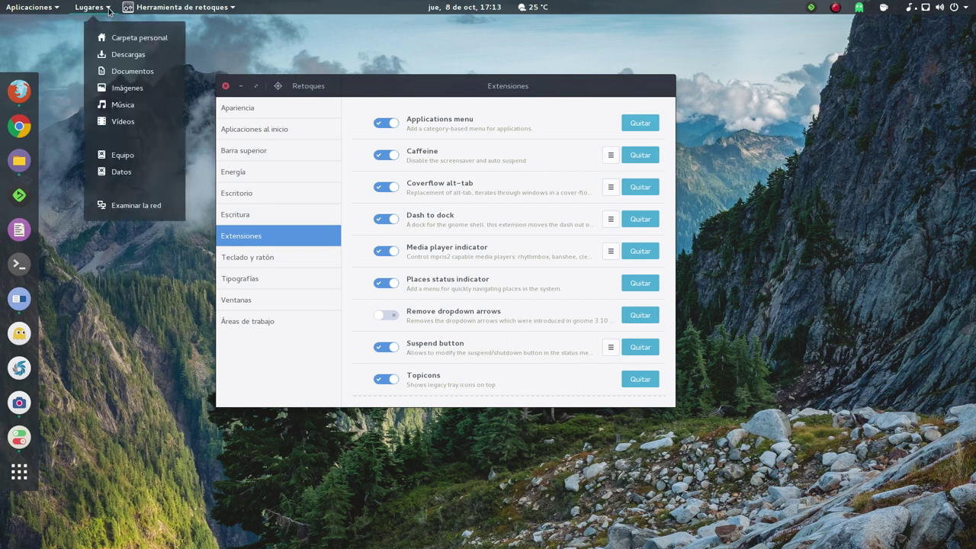
pyautogui.moveTo(57, 11)
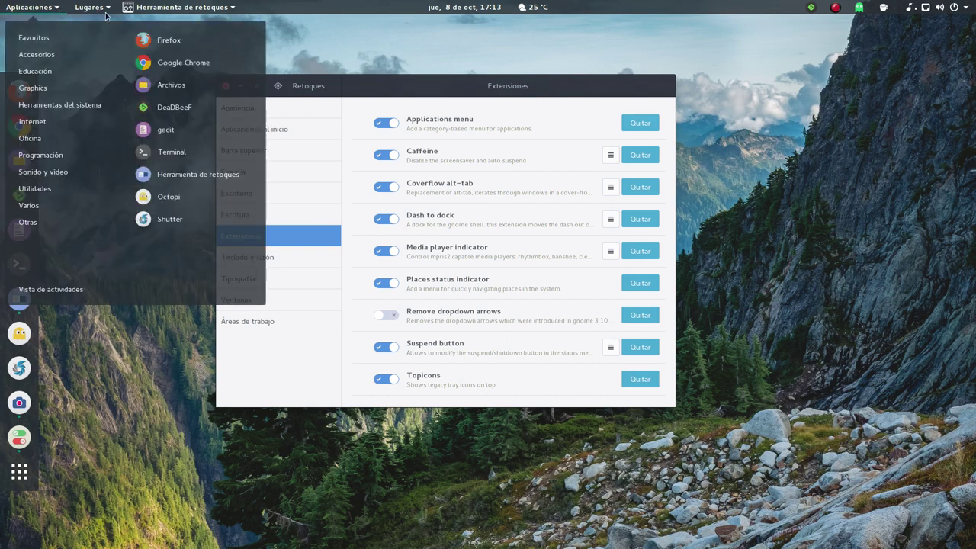
pyautogui.click(432, 34)
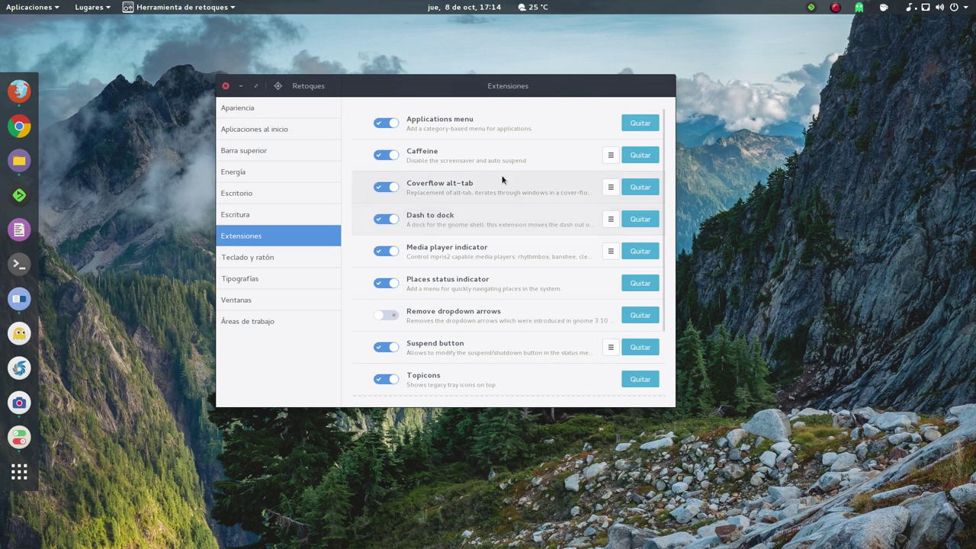
# Turn Remove dropdown arrows back on, and reposition the Retoques window
pyautogui.moveTo(496, 87); pyautogui.dragTo(468, 76)
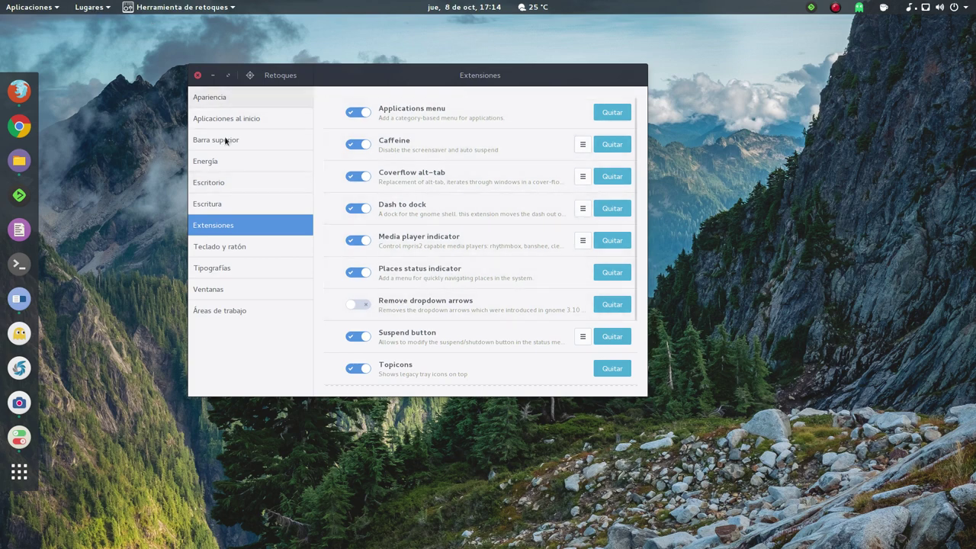
pyautogui.click(367, 308)
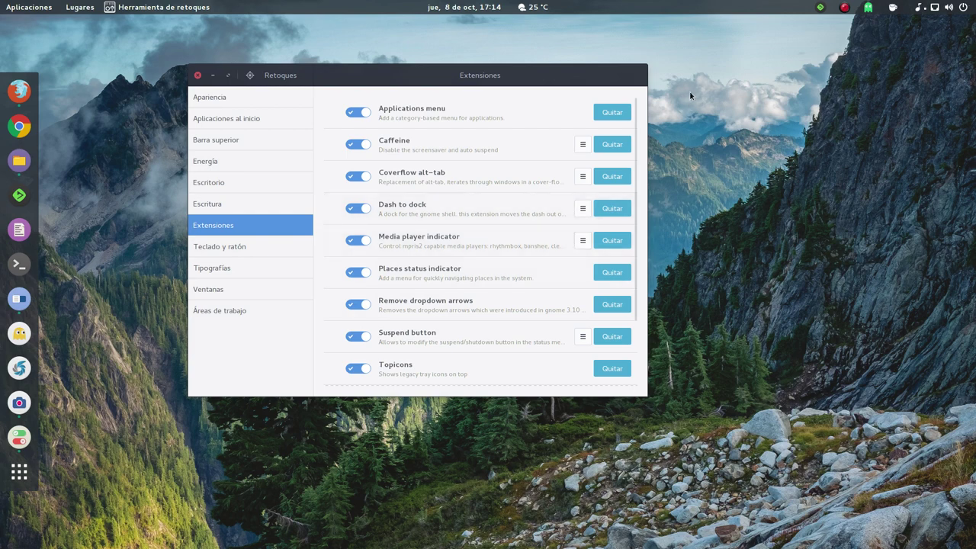
pyautogui.moveTo(480, 78); pyautogui.dragTo(543, 83)
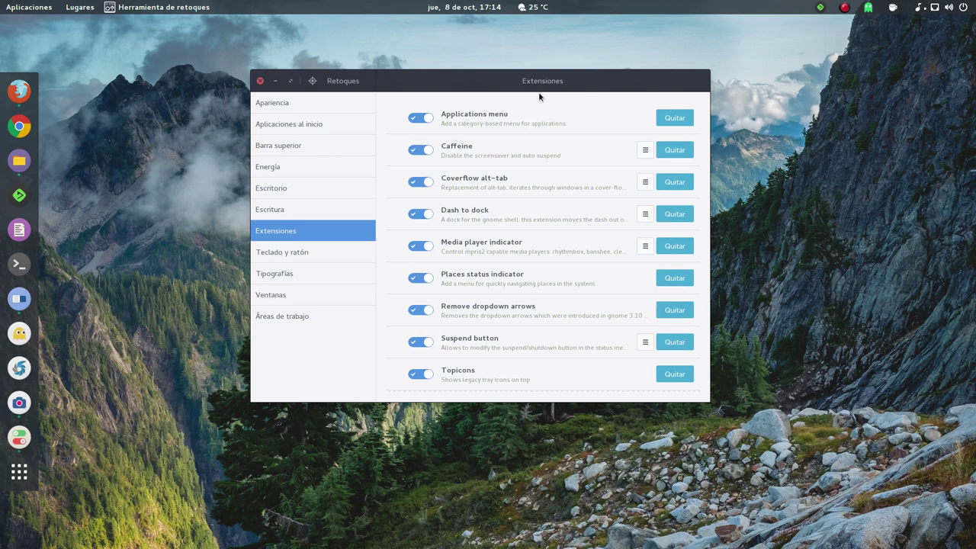
# Show the remaining installed extensions, bring up DeaDBeeF from its tray icon, and quit the player completely
pyautogui.scroll(-3, 577, 261)
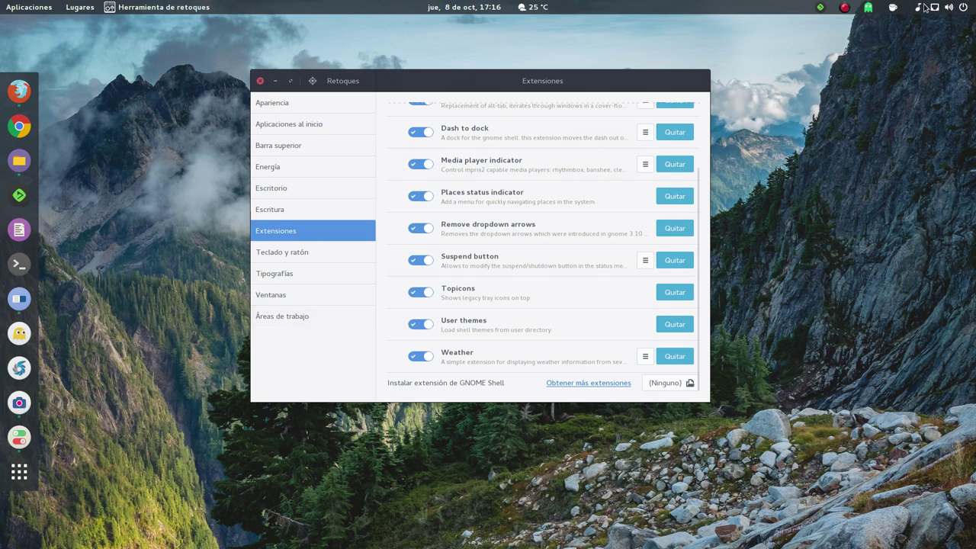
pyautogui.click(821, 8)
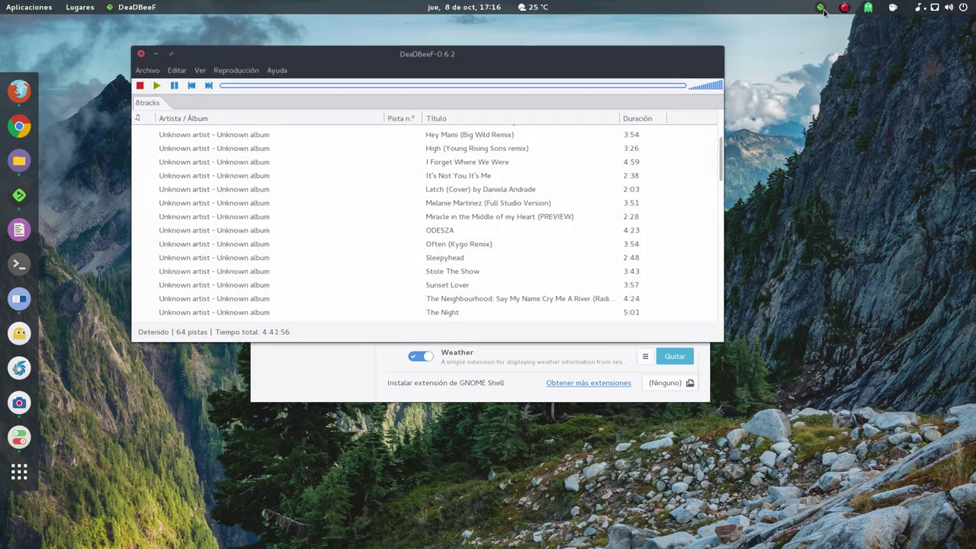
pyautogui.click(137, 70)
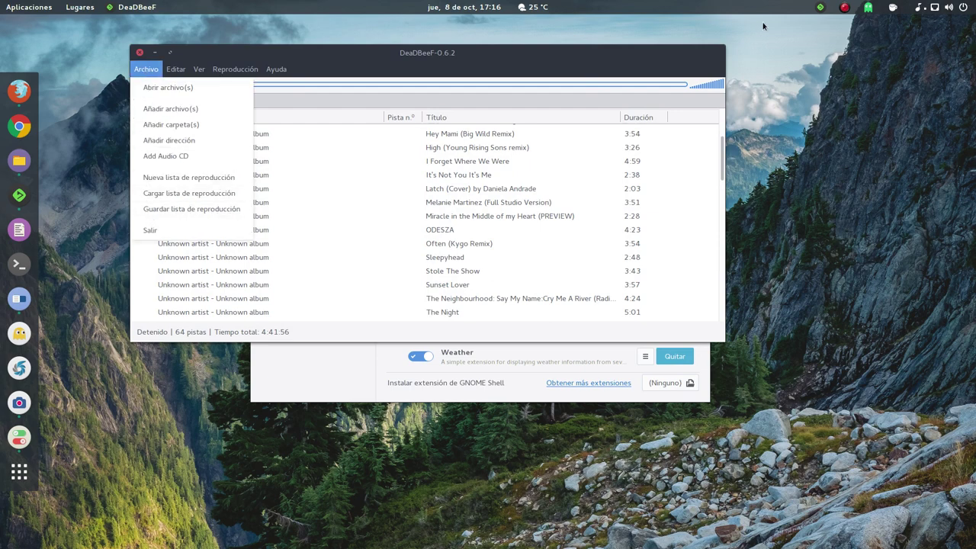
pyautogui.click(150, 231)
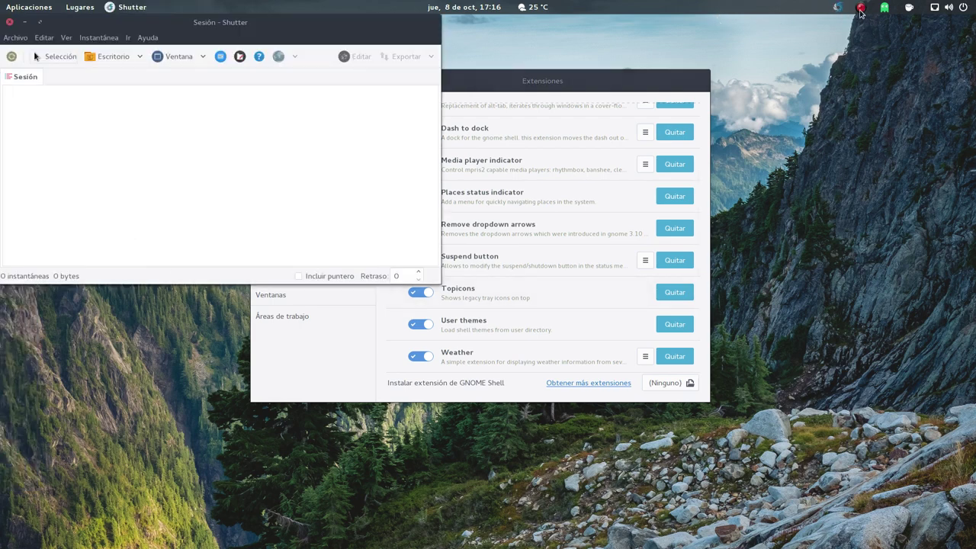
# Move the Shutter window away from the screen corner, and quit Shutter
pyautogui.moveTo(246, 22); pyautogui.dragTo(322, 75)
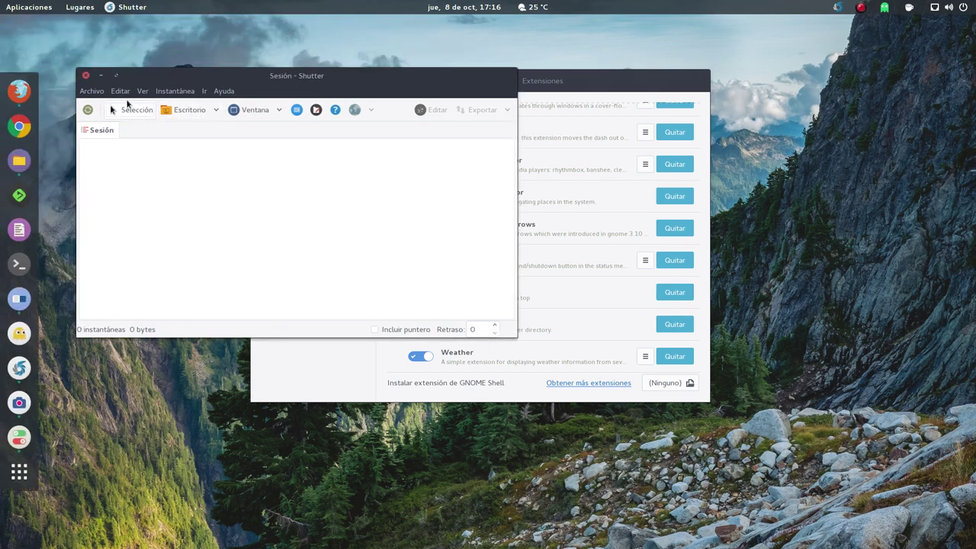
pyautogui.click(103, 92)
pyautogui.click(102, 304)
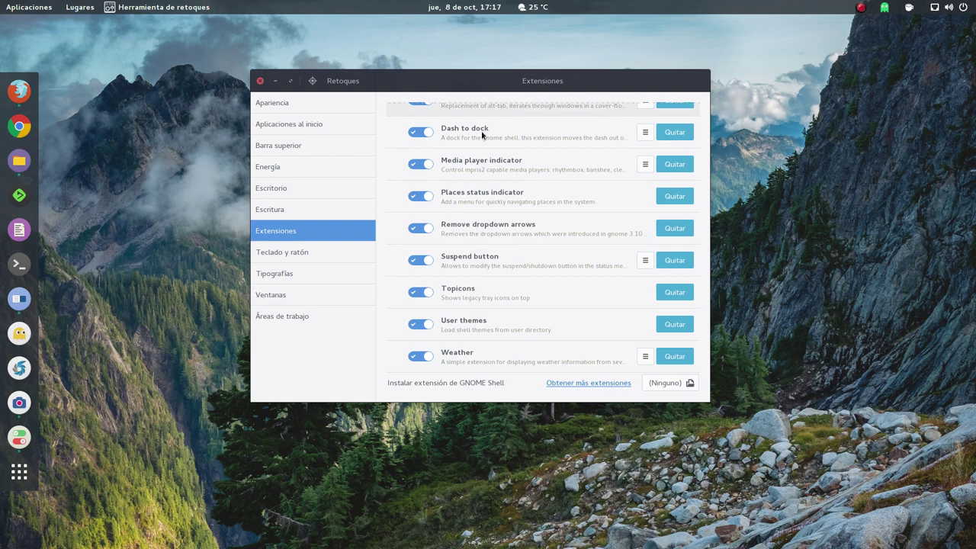
# Turn off Topicons to check the hidden legacy tray at the screen corner, and turn the extension back on
pyautogui.click(417, 296)
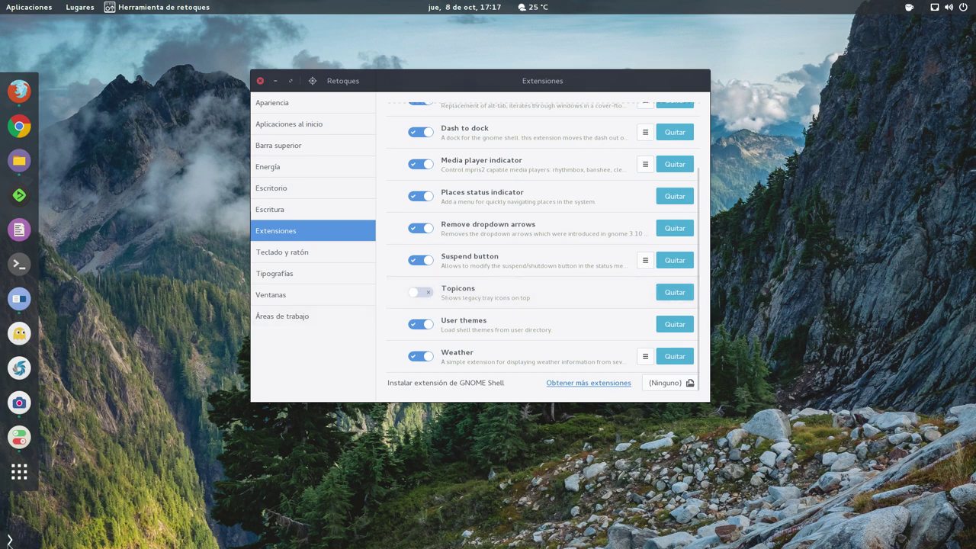
pyautogui.moveTo(7, 545)
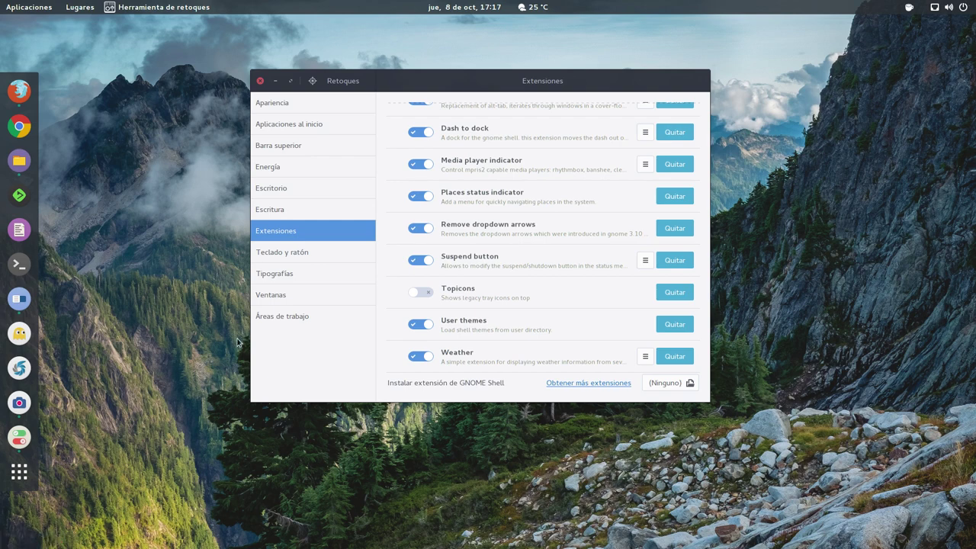
pyautogui.click(427, 296)
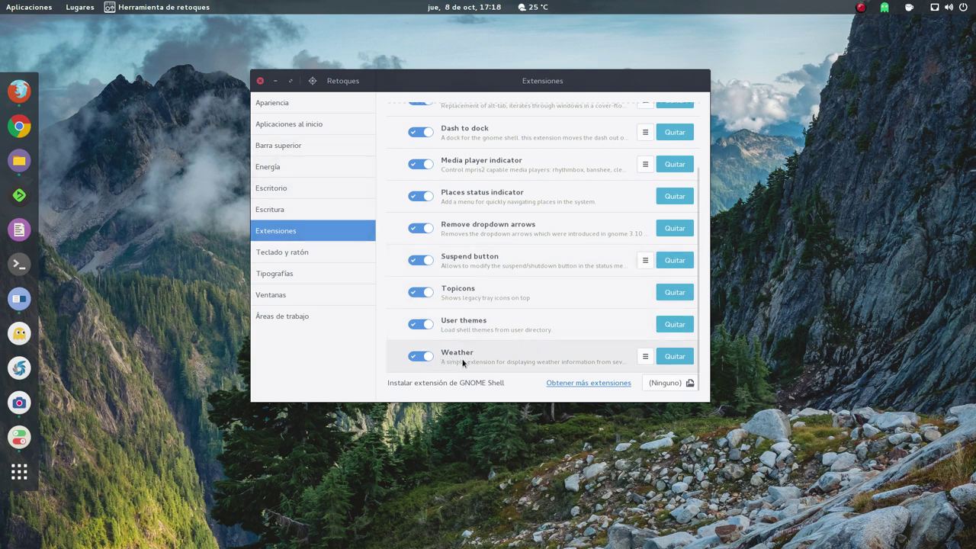
# Review the available shell themes in the appearance settings, and return to the extensions list
pyautogui.click(278, 103)
pyautogui.click(622, 207)
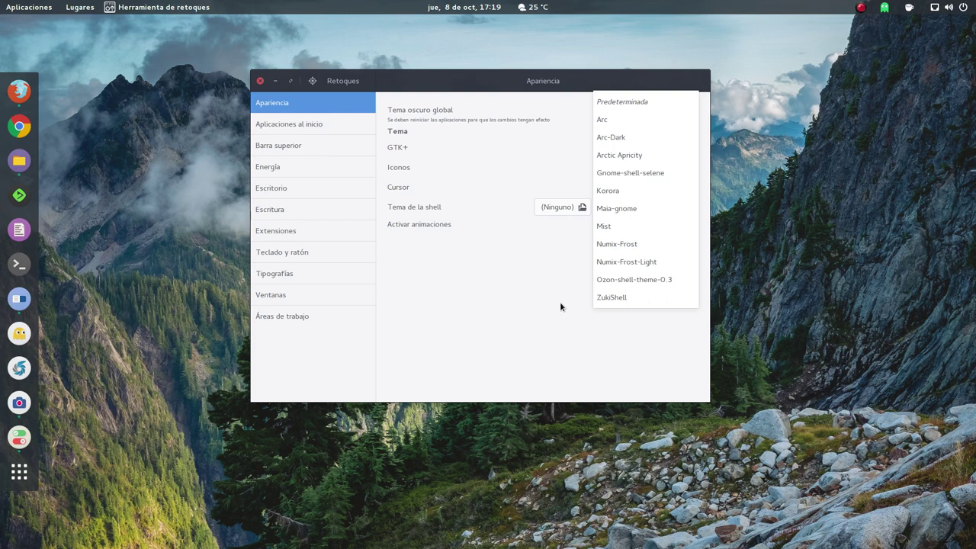
pyautogui.click(532, 283)
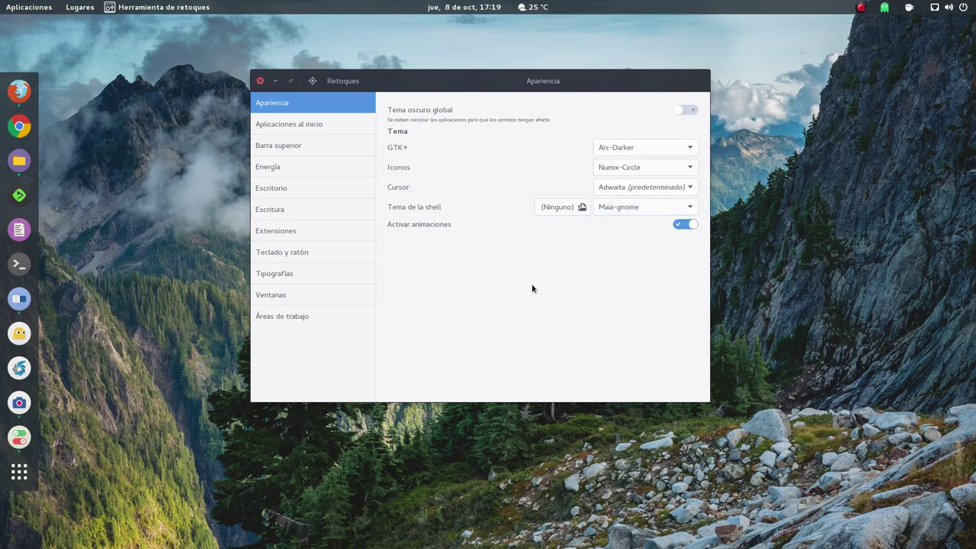
pyautogui.click(305, 231)
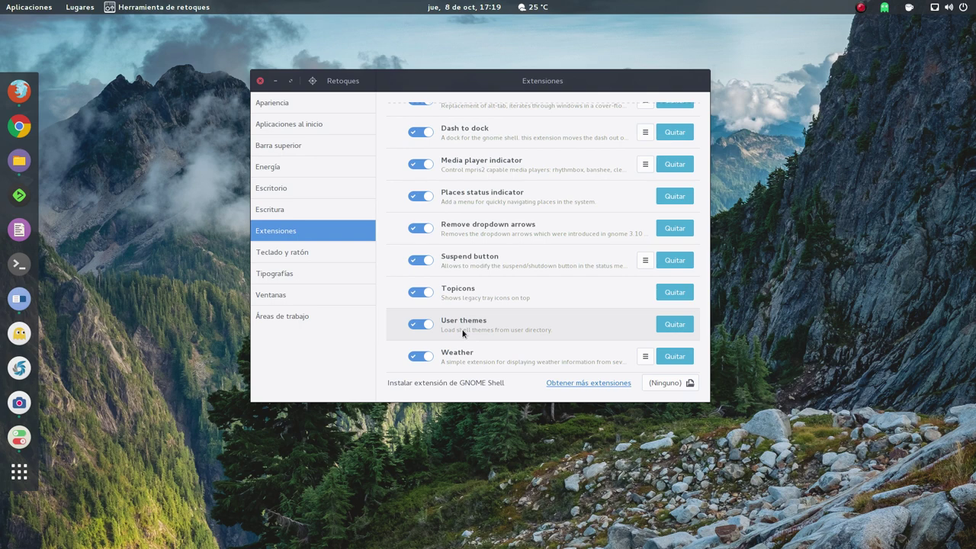
# Reposition the Retoques window with the start of its extensions list showing, and briefly bring up Firefox before minimizing it
pyautogui.moveTo(427, 76); pyautogui.dragTo(516, 102)
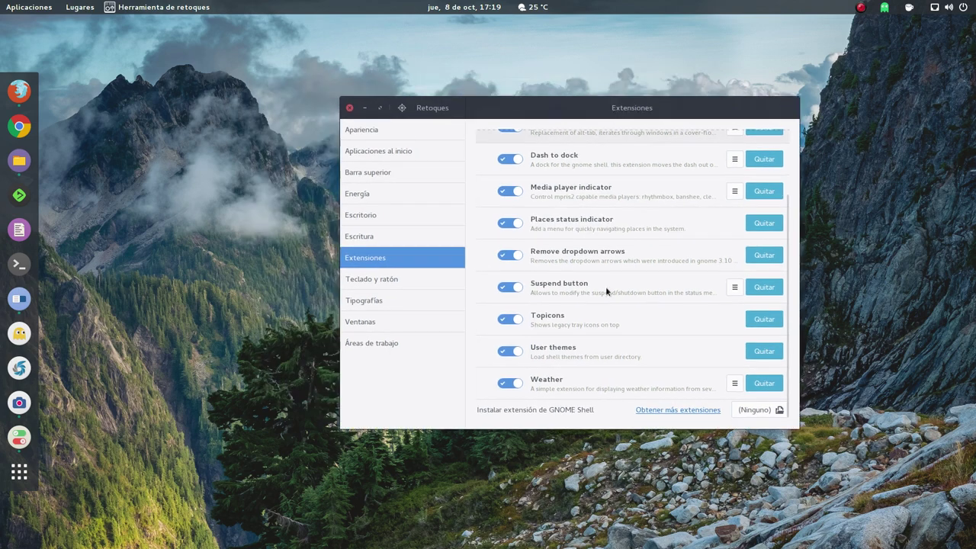
pyautogui.scroll(3, 690, 351)
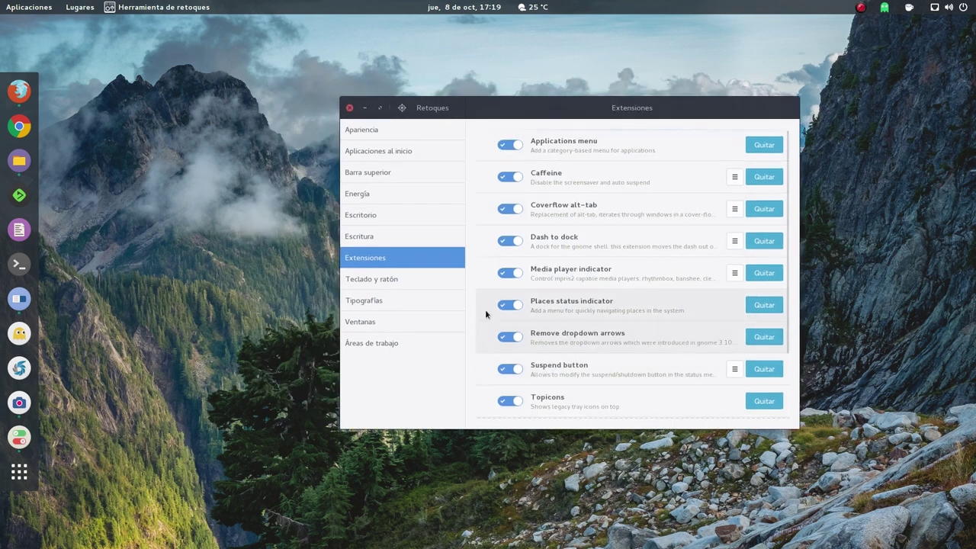
pyautogui.click(23, 91)
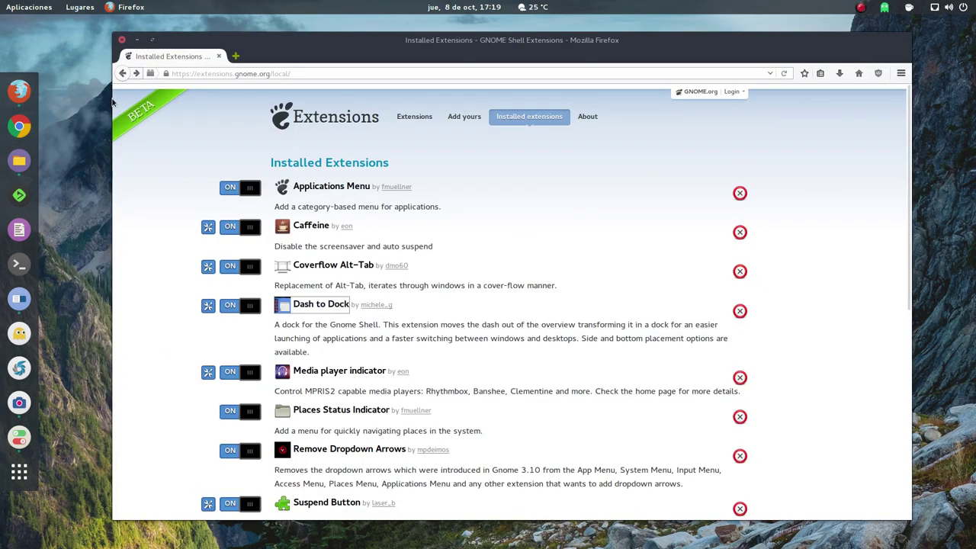
pyautogui.click(136, 40)
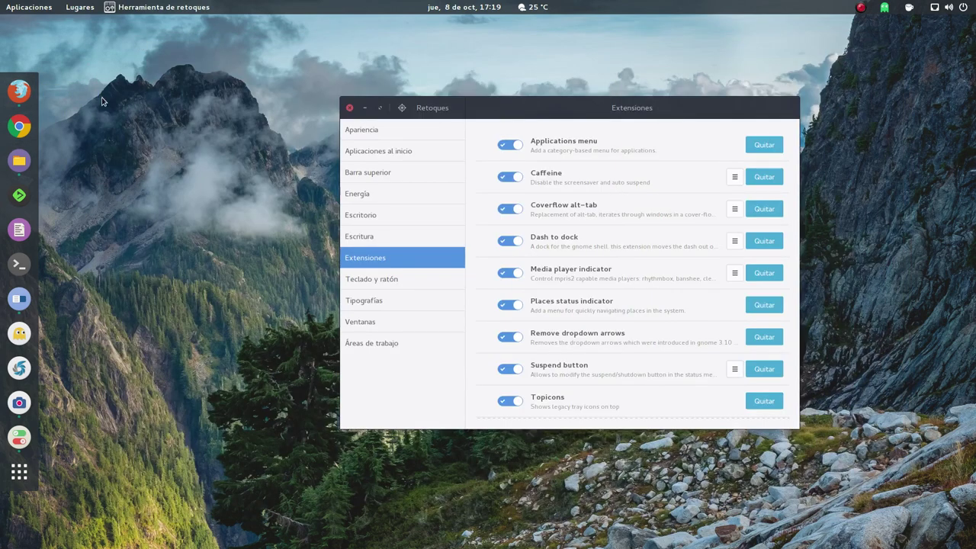
# Switch to Firefox, view the User Themes page from the installed extensions list, and return to the list
pyautogui.click(19, 92)
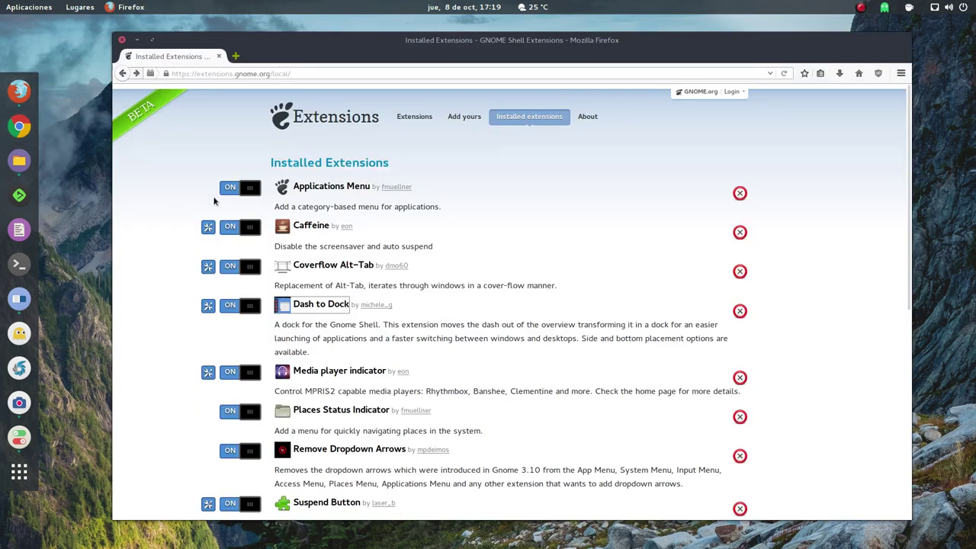
pyautogui.scroll(-2, 212, 236)
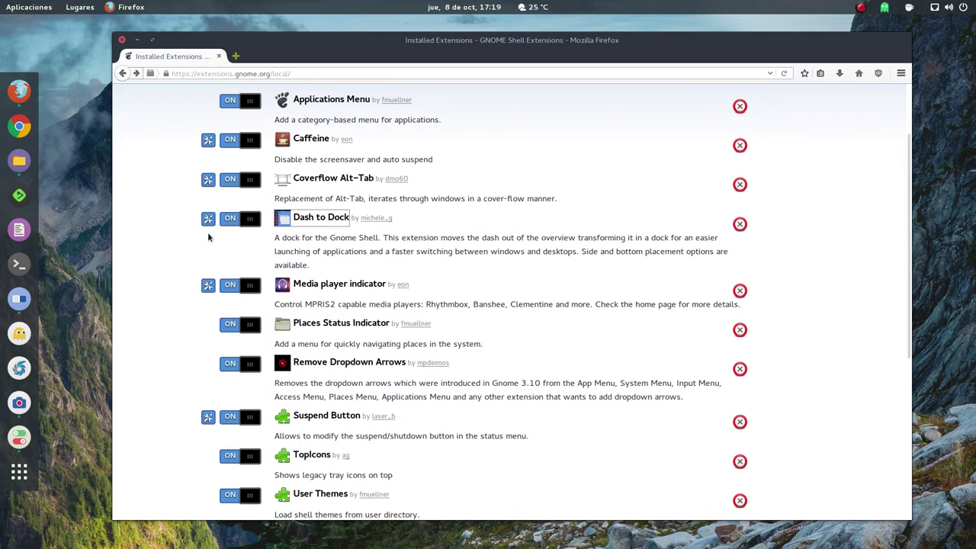
pyautogui.scroll(-3, 335, 248)
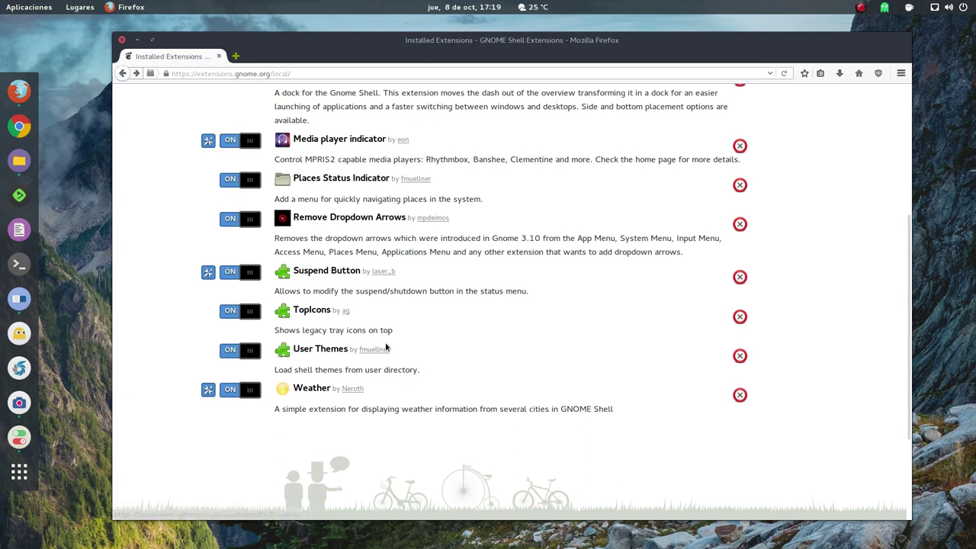
pyautogui.click(324, 351)
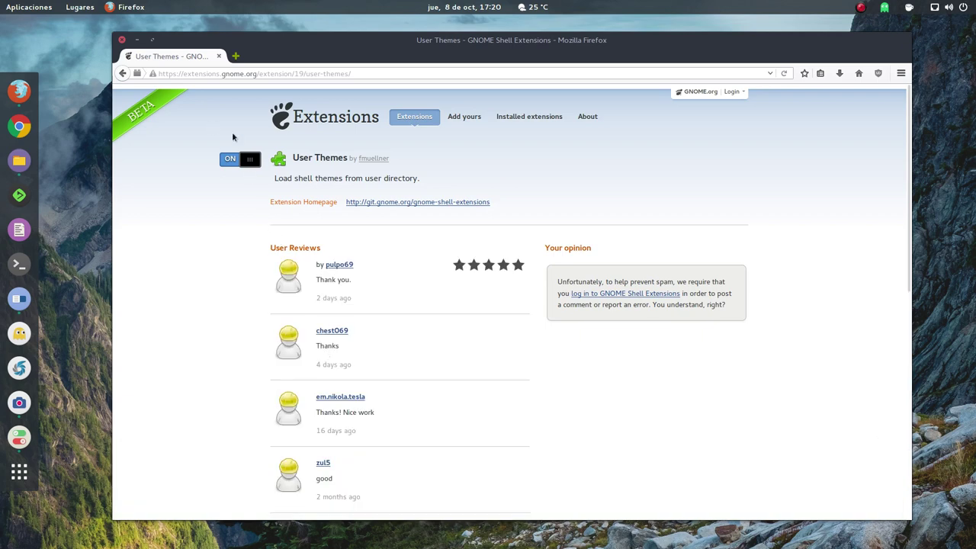
pyautogui.click(123, 77)
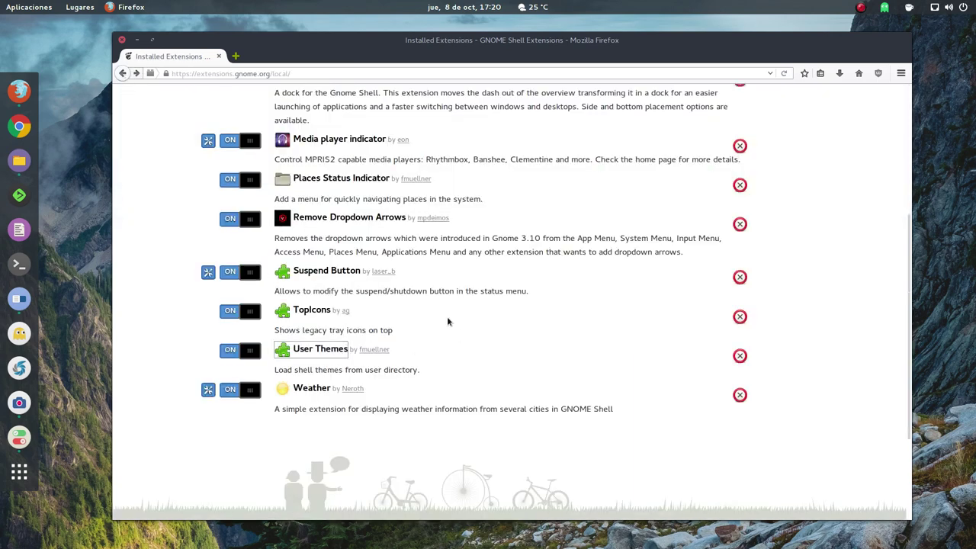
# View the Dash to Dock and TopIcons extension pages, returning to the installed extensions list after each
pyautogui.scroll(2, 448, 321)
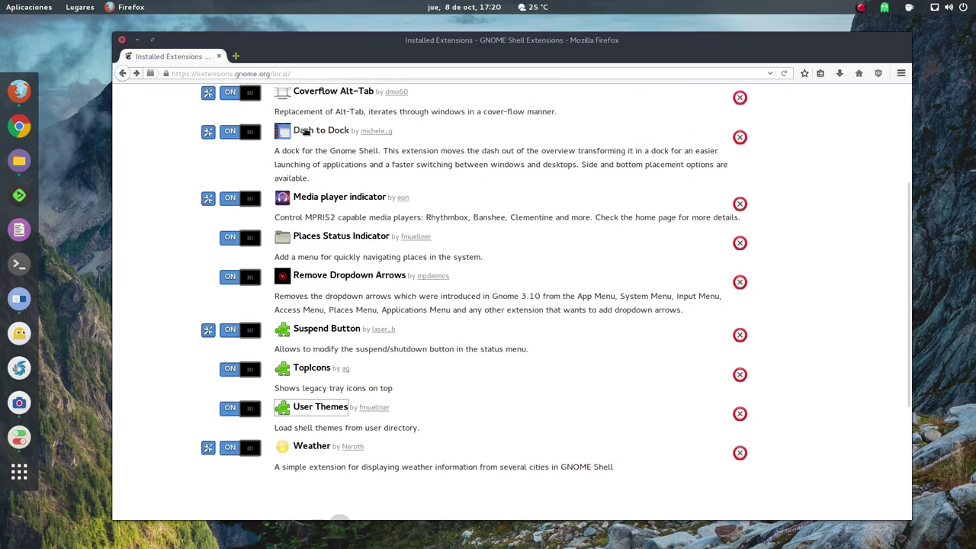
pyautogui.click(305, 132)
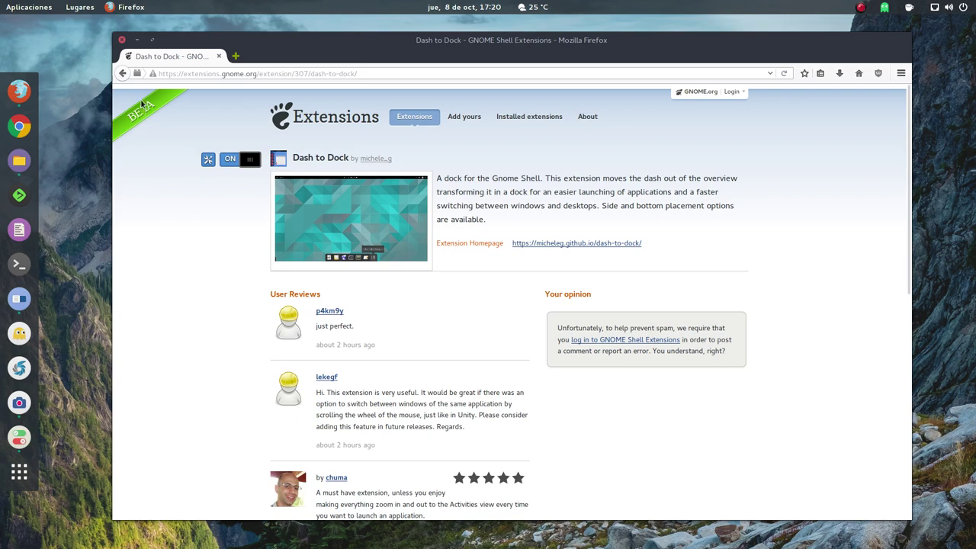
pyautogui.click(123, 73)
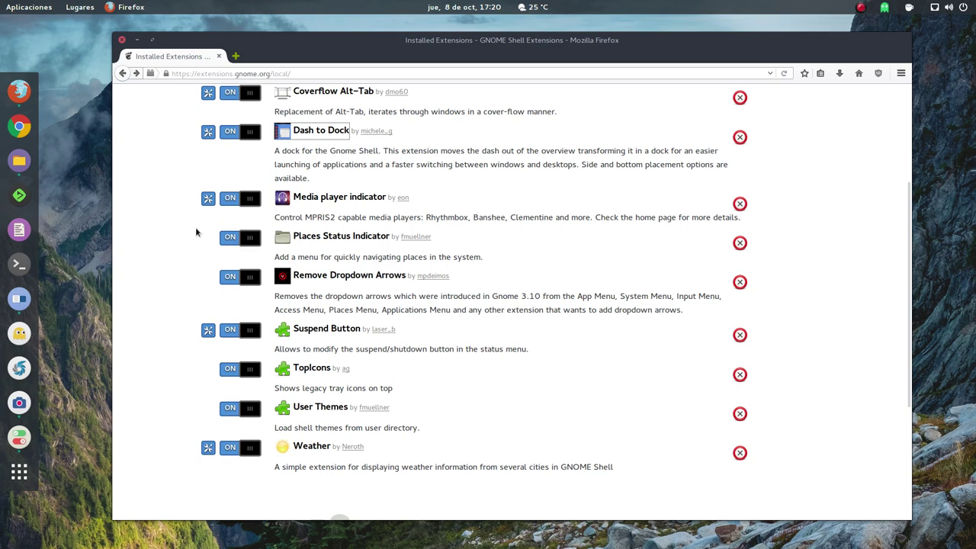
pyautogui.click(316, 368)
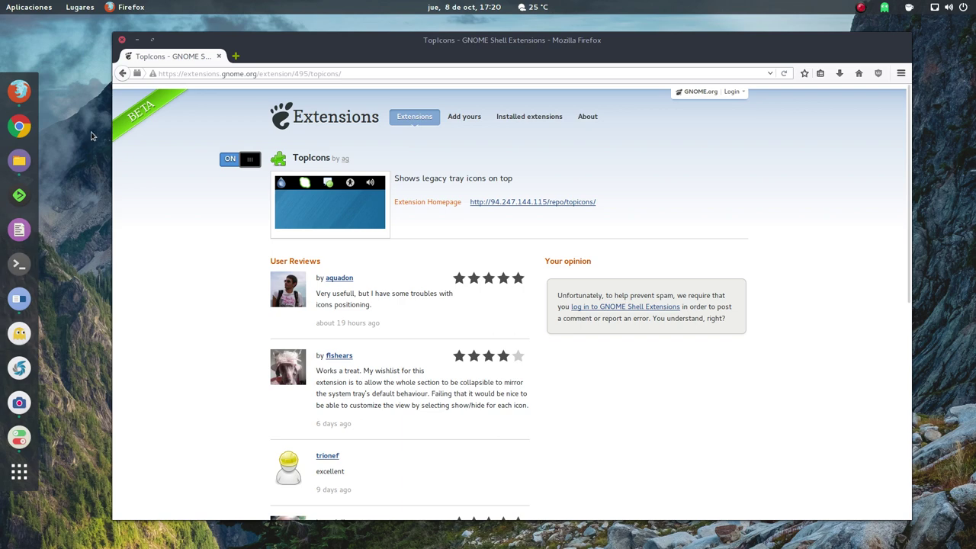
pyautogui.click(122, 74)
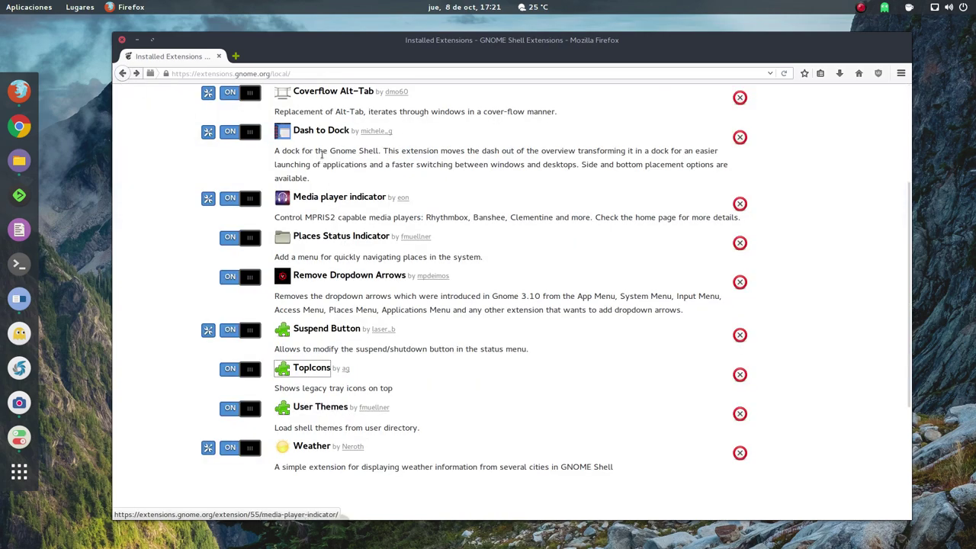
# Revisit the Dash to Dock page and the TopIcons page, and return to the installed extensions list
pyautogui.click(320, 130)
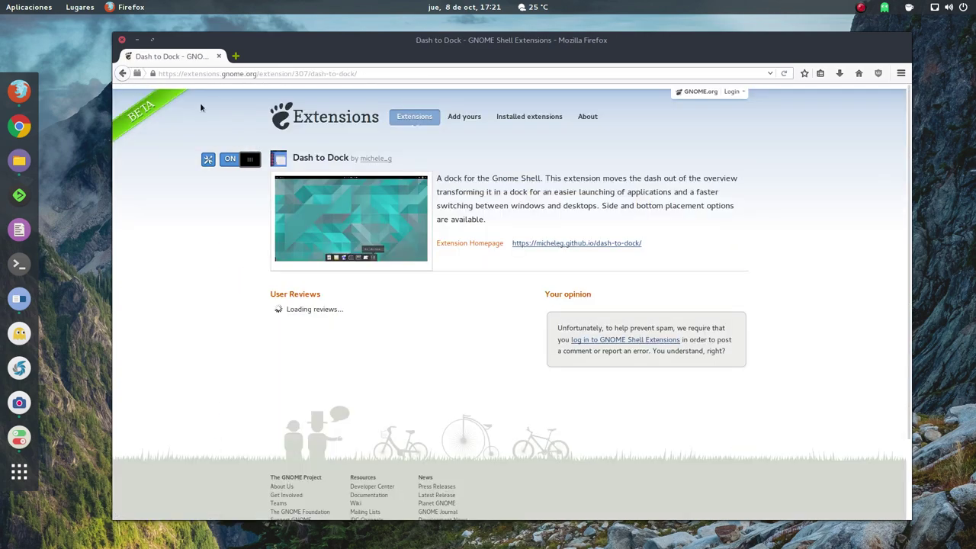
pyautogui.click(122, 73)
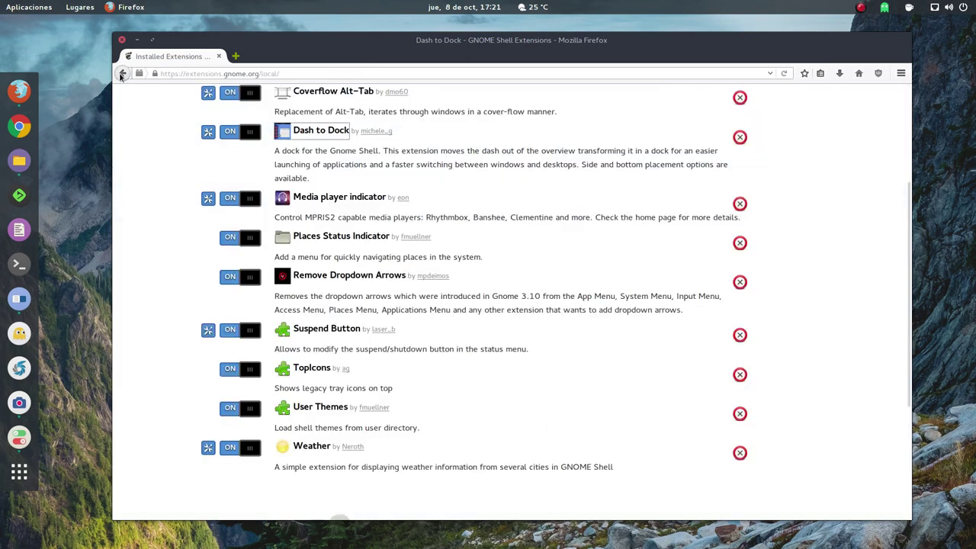
pyautogui.click(307, 369)
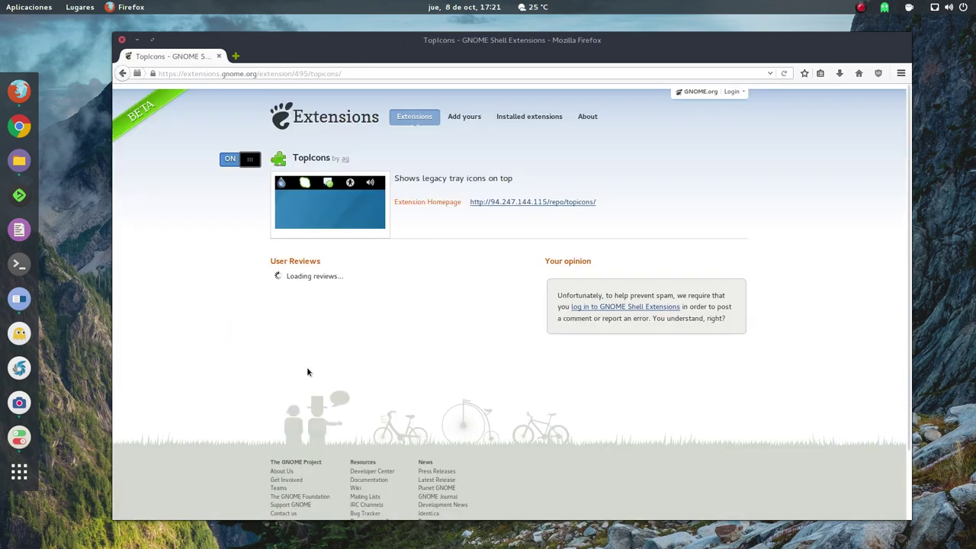
pyautogui.click(122, 73)
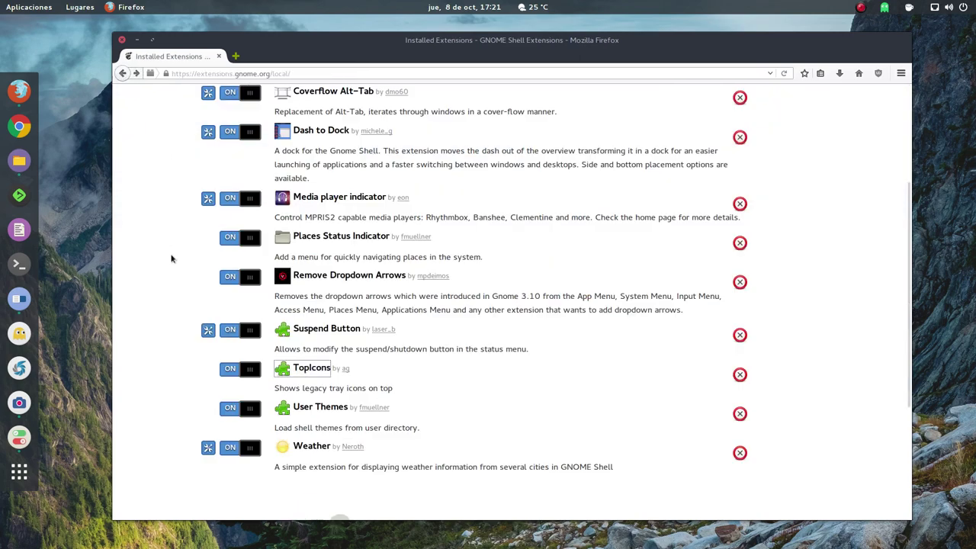
# View the Applications Menu and Media player indicator extension pages, returning to the installed extensions list after each
pyautogui.scroll(3, 184, 278)
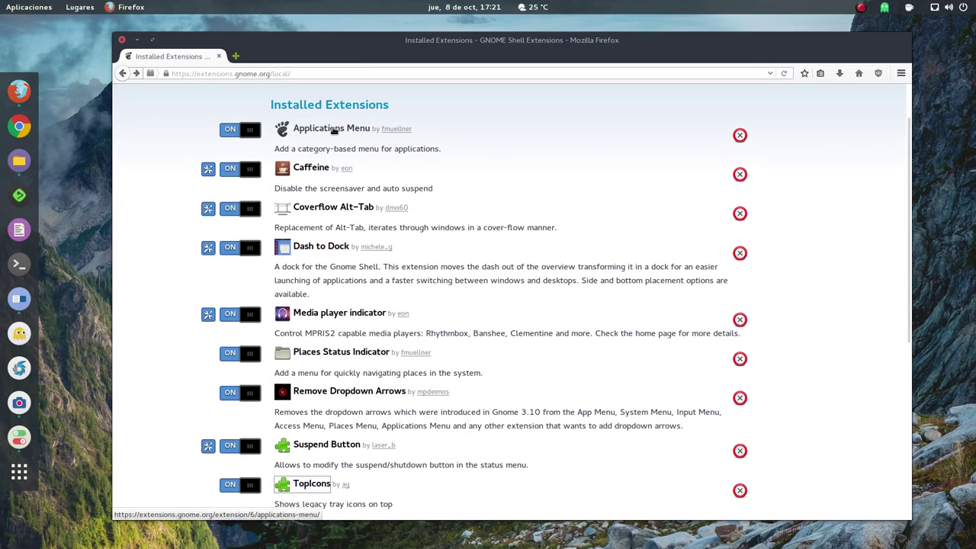
pyautogui.click(334, 131)
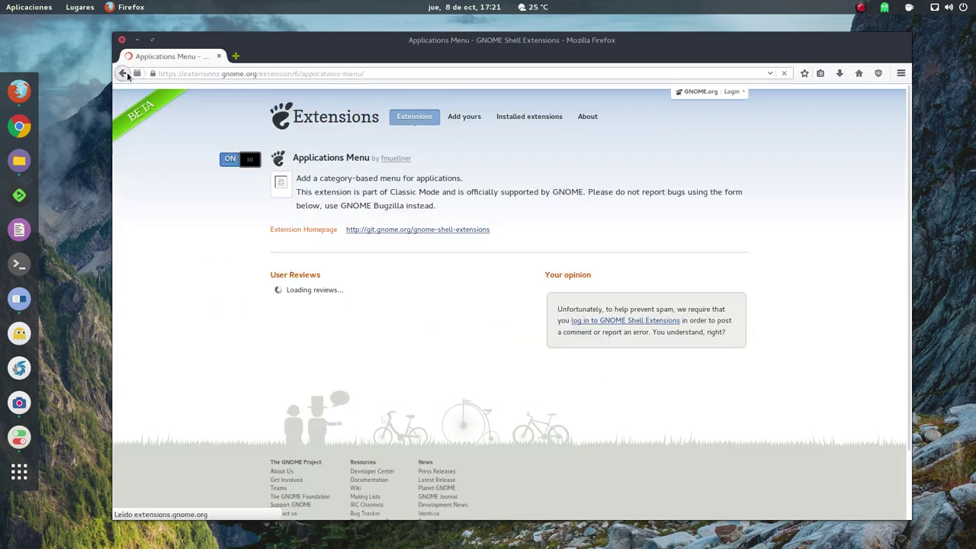
pyautogui.click(123, 73)
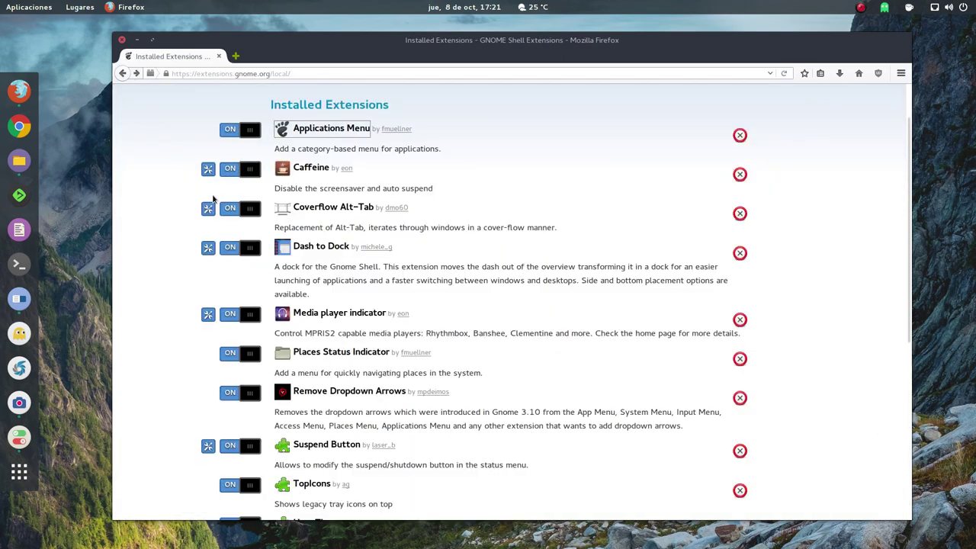
pyautogui.click(362, 313)
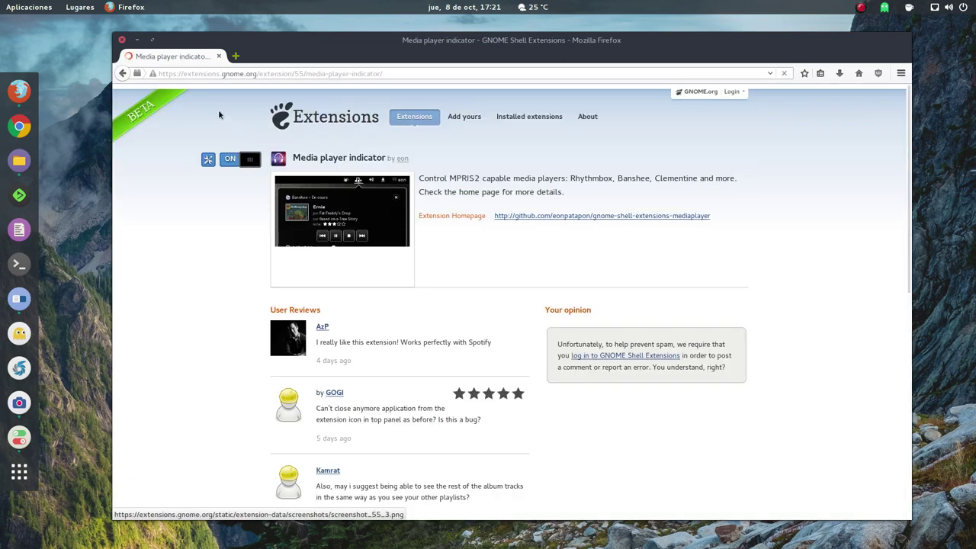
pyautogui.click(123, 73)
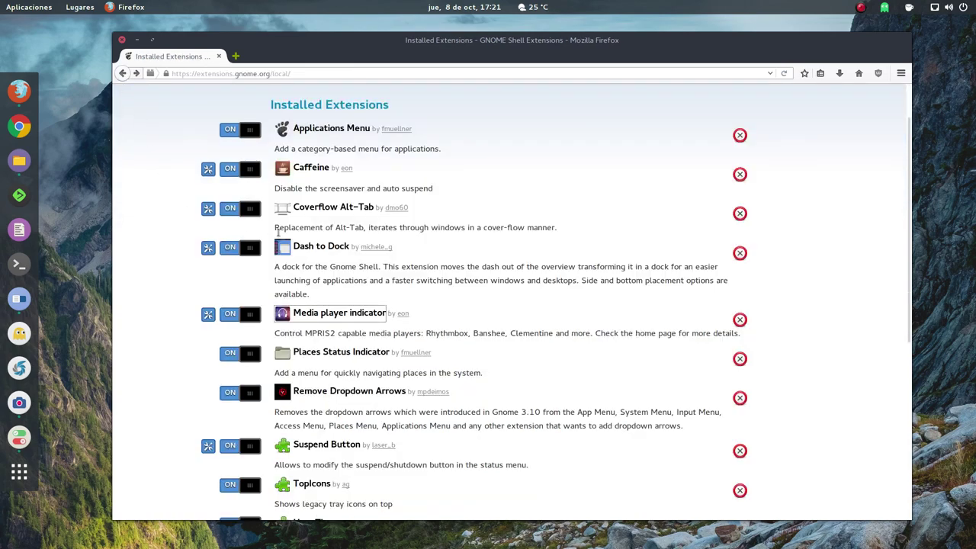
# View the Places Status Indicator page, check the matching Lugares menu on the desktop, and return to the installed list
pyautogui.click(327, 353)
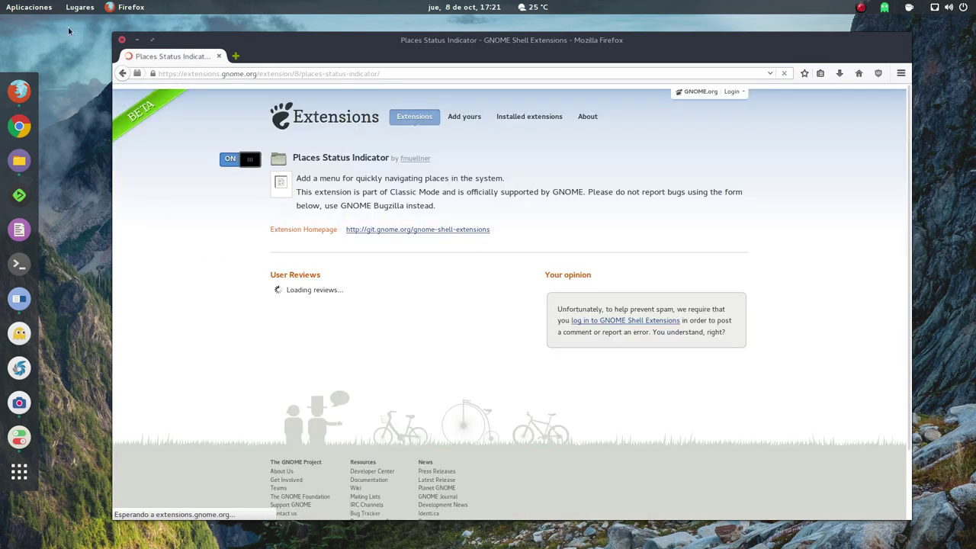
pyautogui.click(80, 7)
pyautogui.click(139, 137)
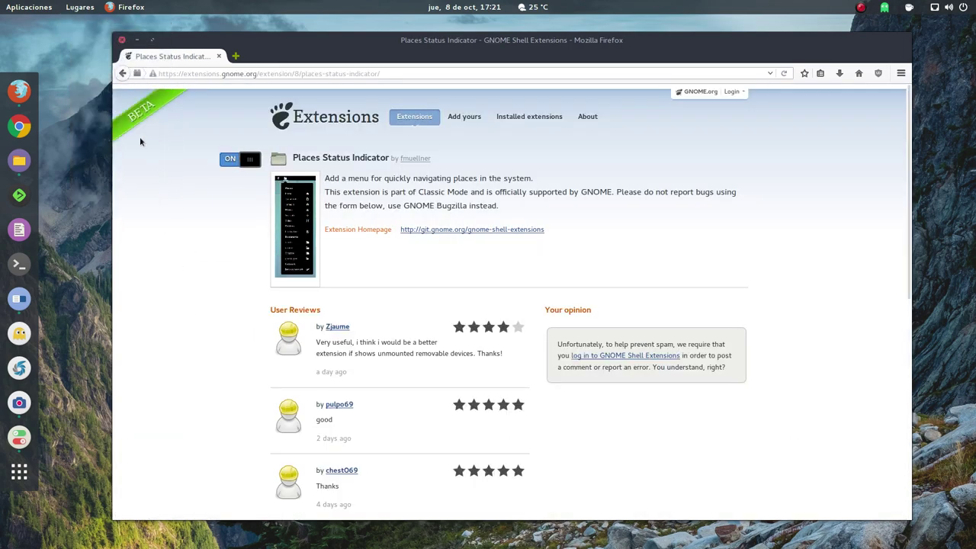
pyautogui.click(122, 73)
# View the Remove Dropdown Arrows page from the installed extensions list, and return to the list
pyautogui.scroll(-1, 196, 202)
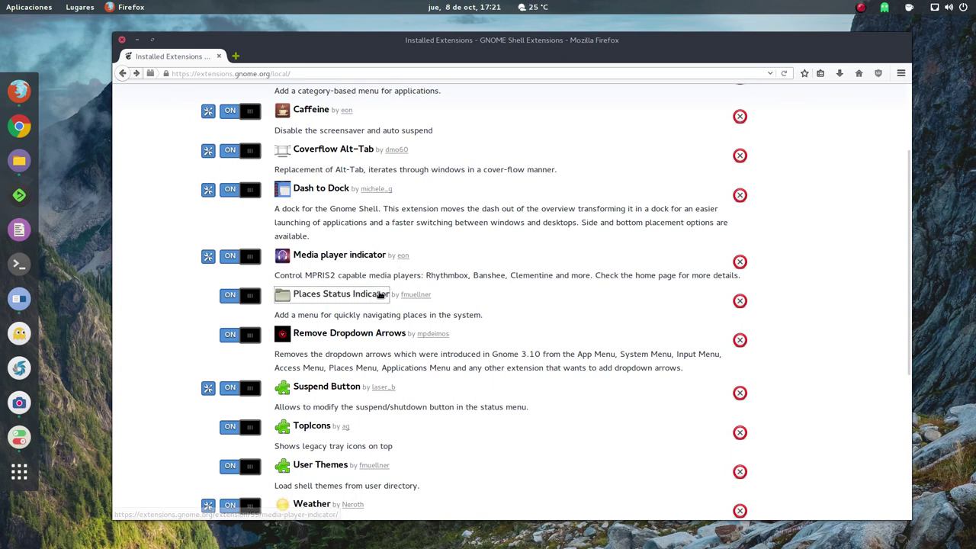
pyautogui.scroll(1, 376, 310)
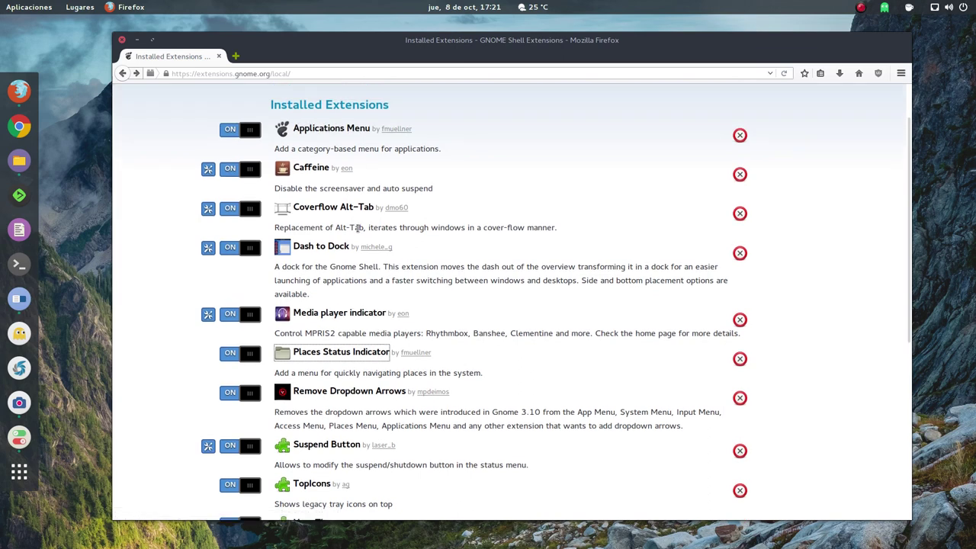
pyautogui.scroll(-1, 391, 334)
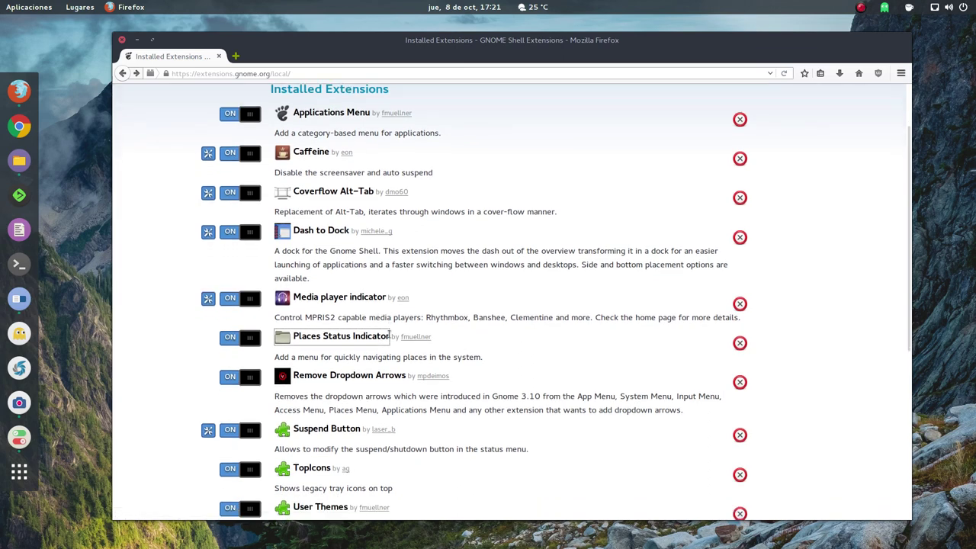
pyautogui.click(360, 333)
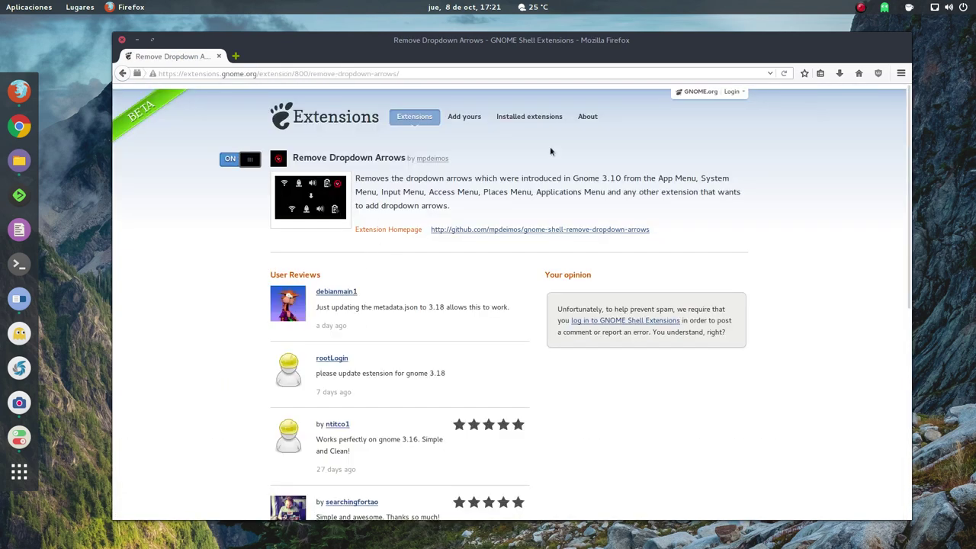
pyautogui.click(122, 73)
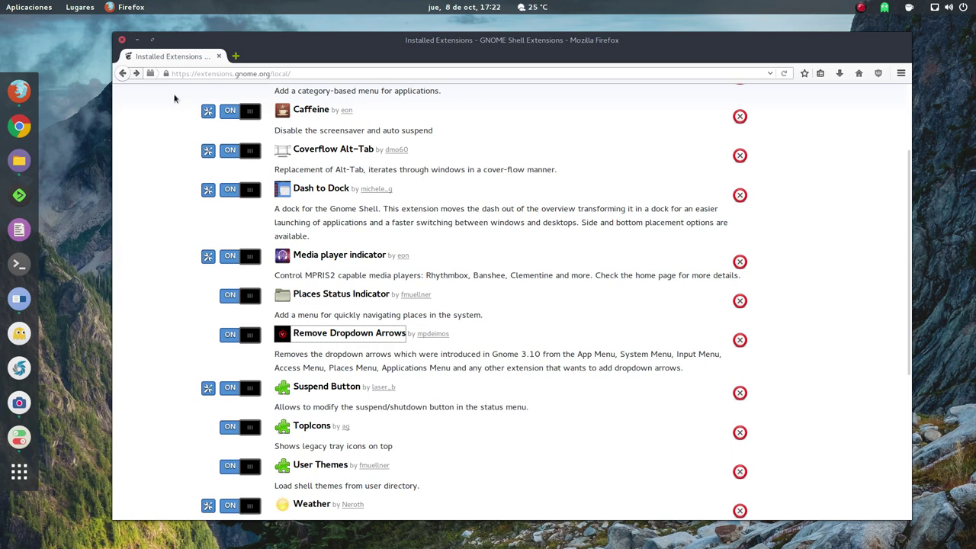
# Minimize the Firefox window and close Retoques to clear the desktop
pyautogui.moveTo(388, 43); pyautogui.dragTo(370, 31)
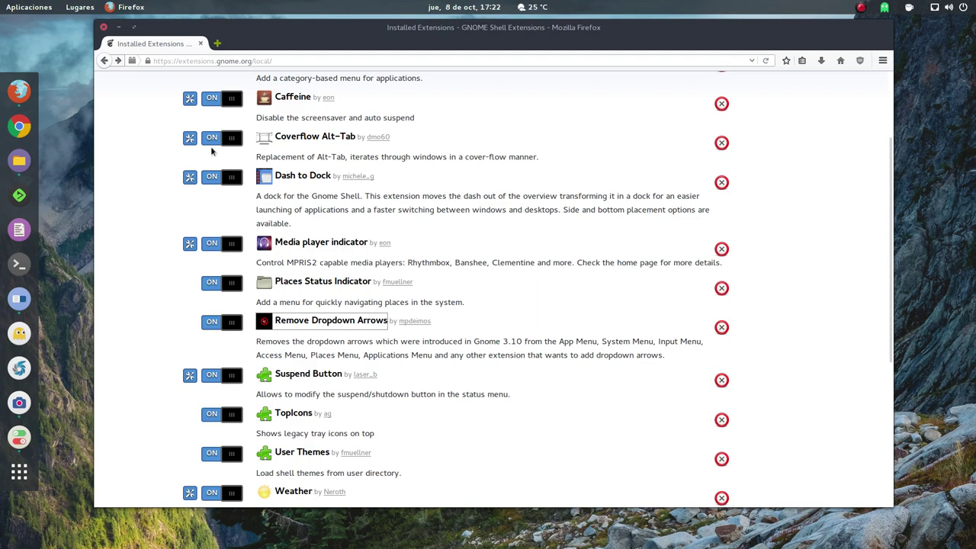
pyautogui.click(117, 26)
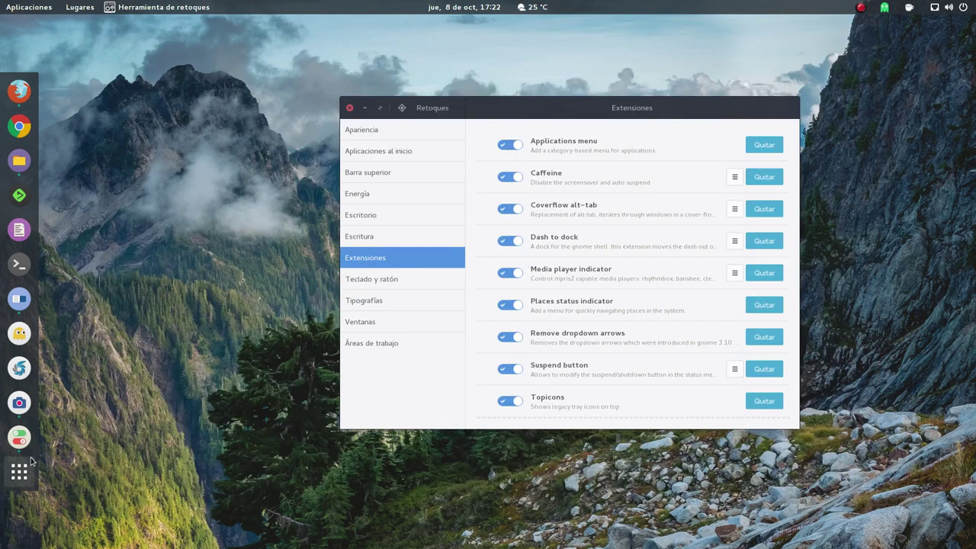
pyautogui.click(349, 107)
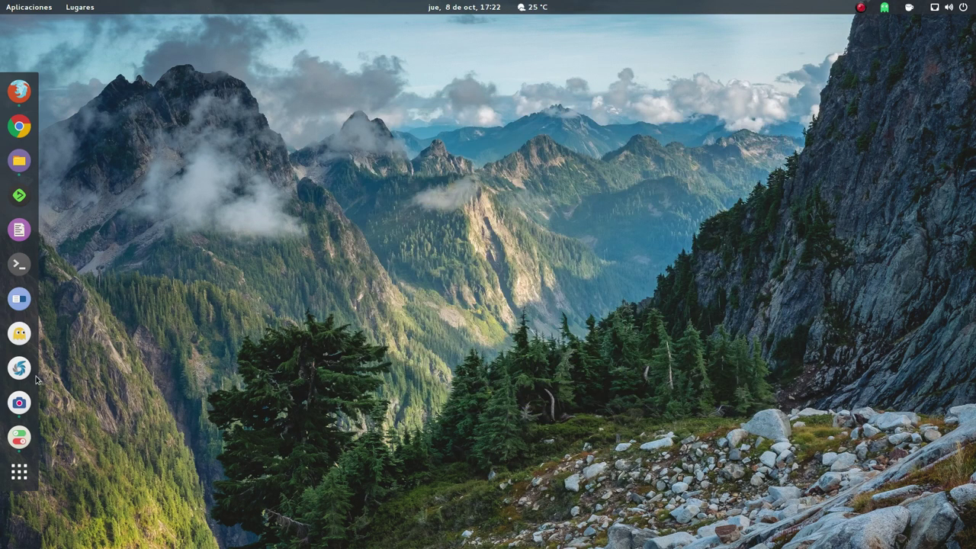
# Switch to SimpleScreenRecorder, and move its window toward the dock side of the desktop
pyautogui.click(33, 377)
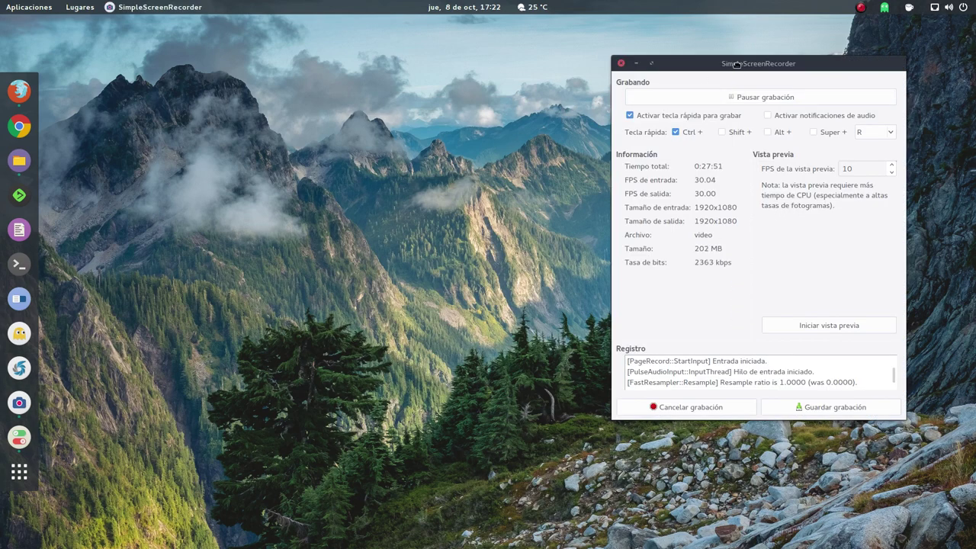
pyautogui.moveTo(735, 64); pyautogui.dragTo(725, 57)
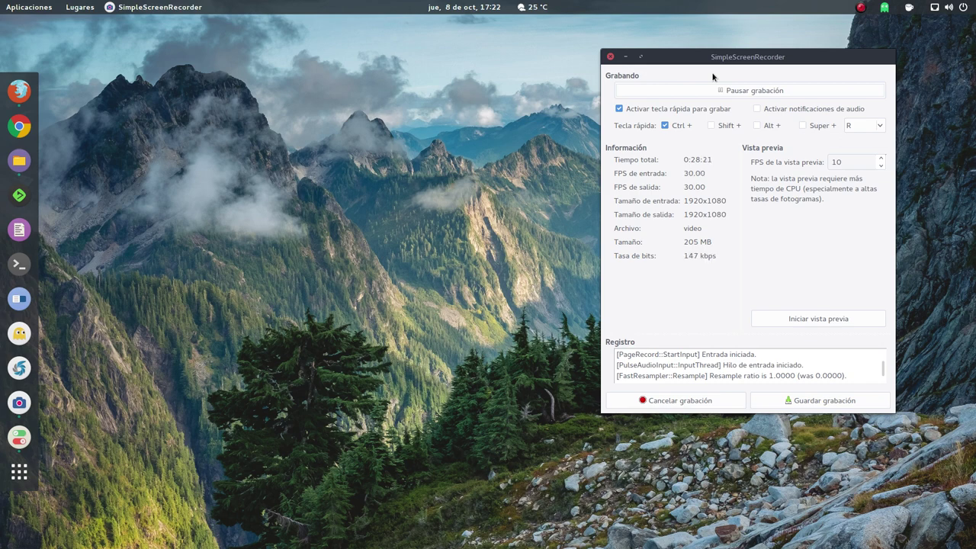
pyautogui.moveTo(759, 55); pyautogui.dragTo(379, 59)
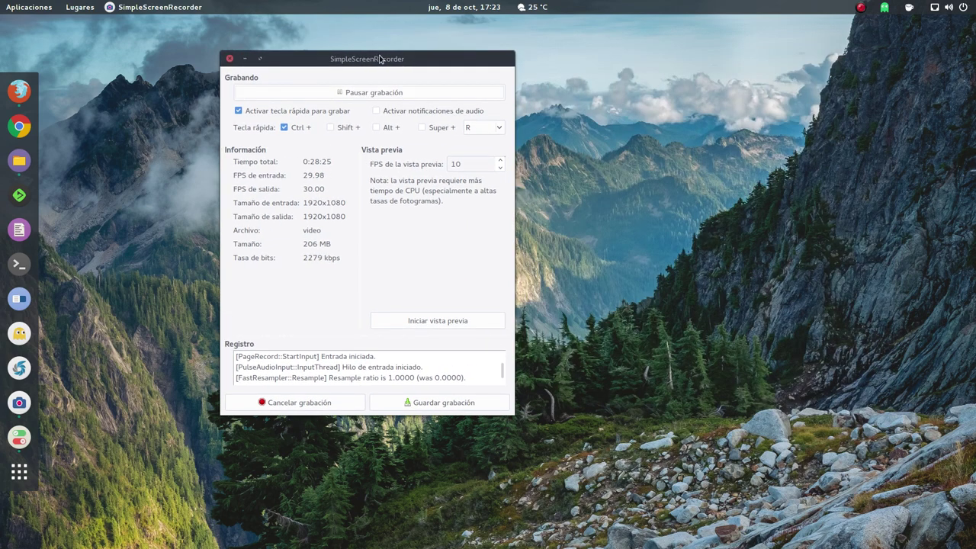